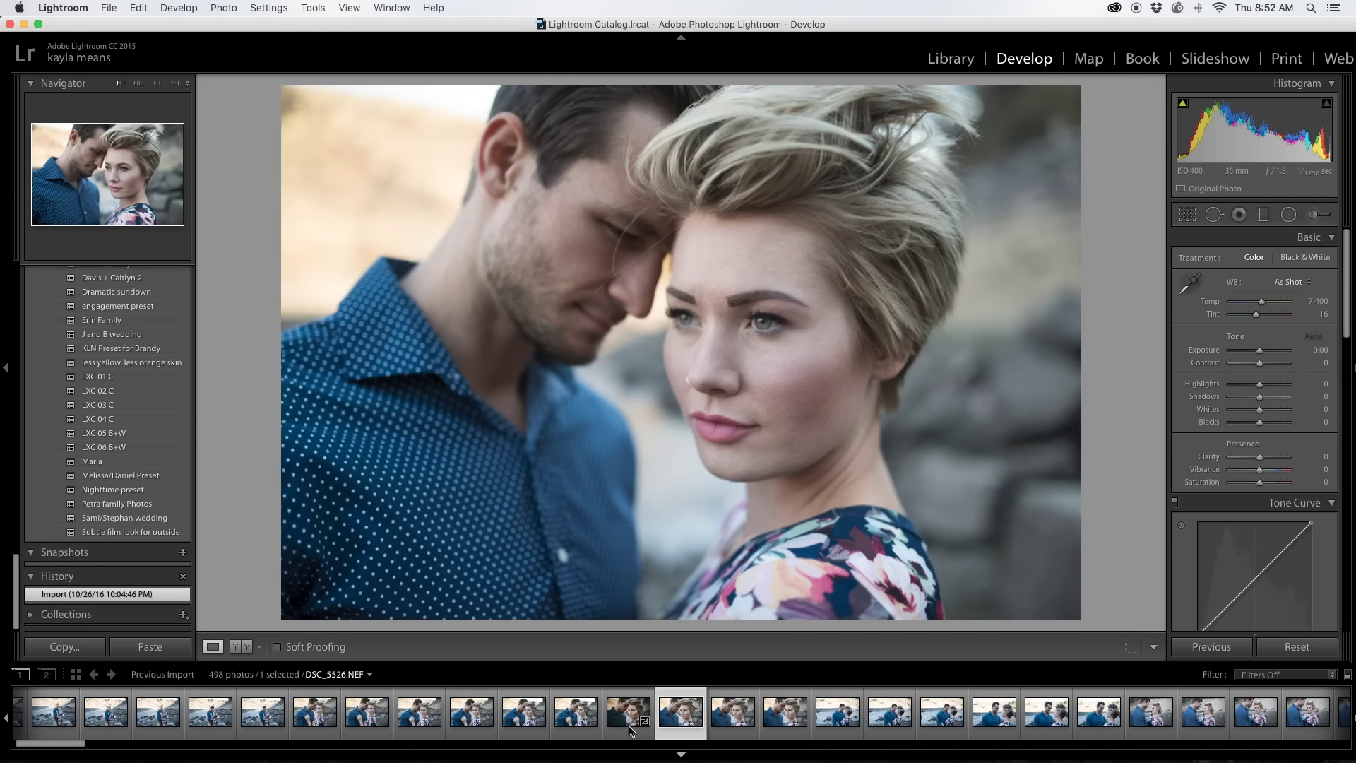
Step: Apply the LXC 03 C preset to DSC_5526, with temperature warmed to 14,320
click(619, 720)
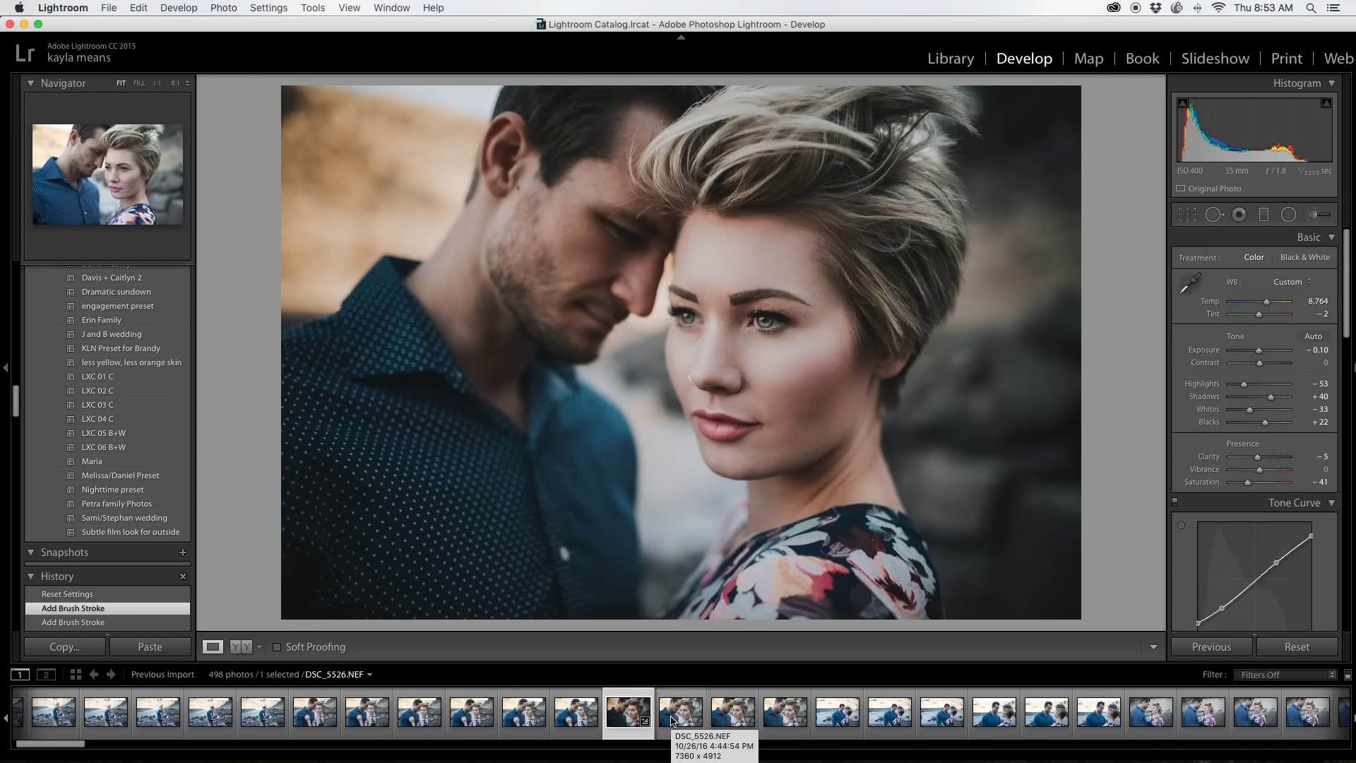
click(671, 720)
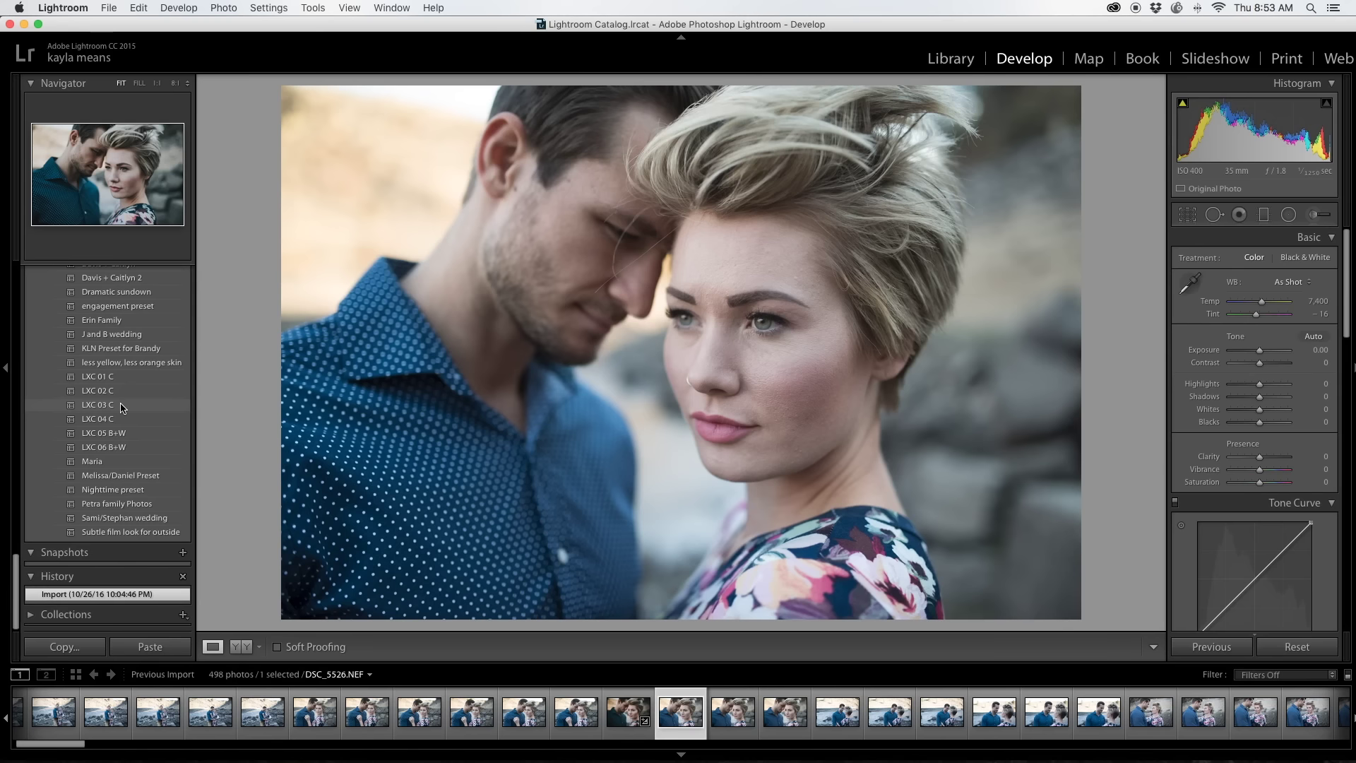
click(122, 405)
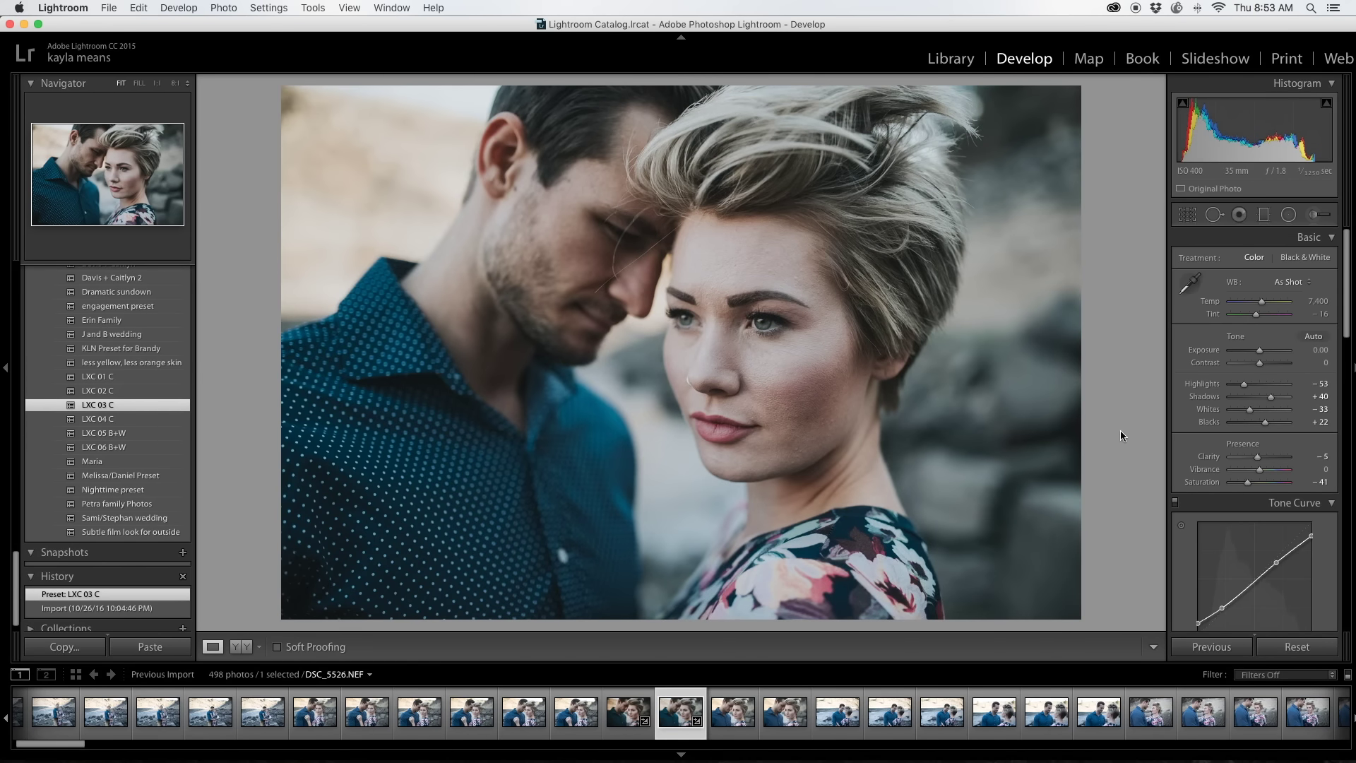
drag(1264, 303, 1272, 304)
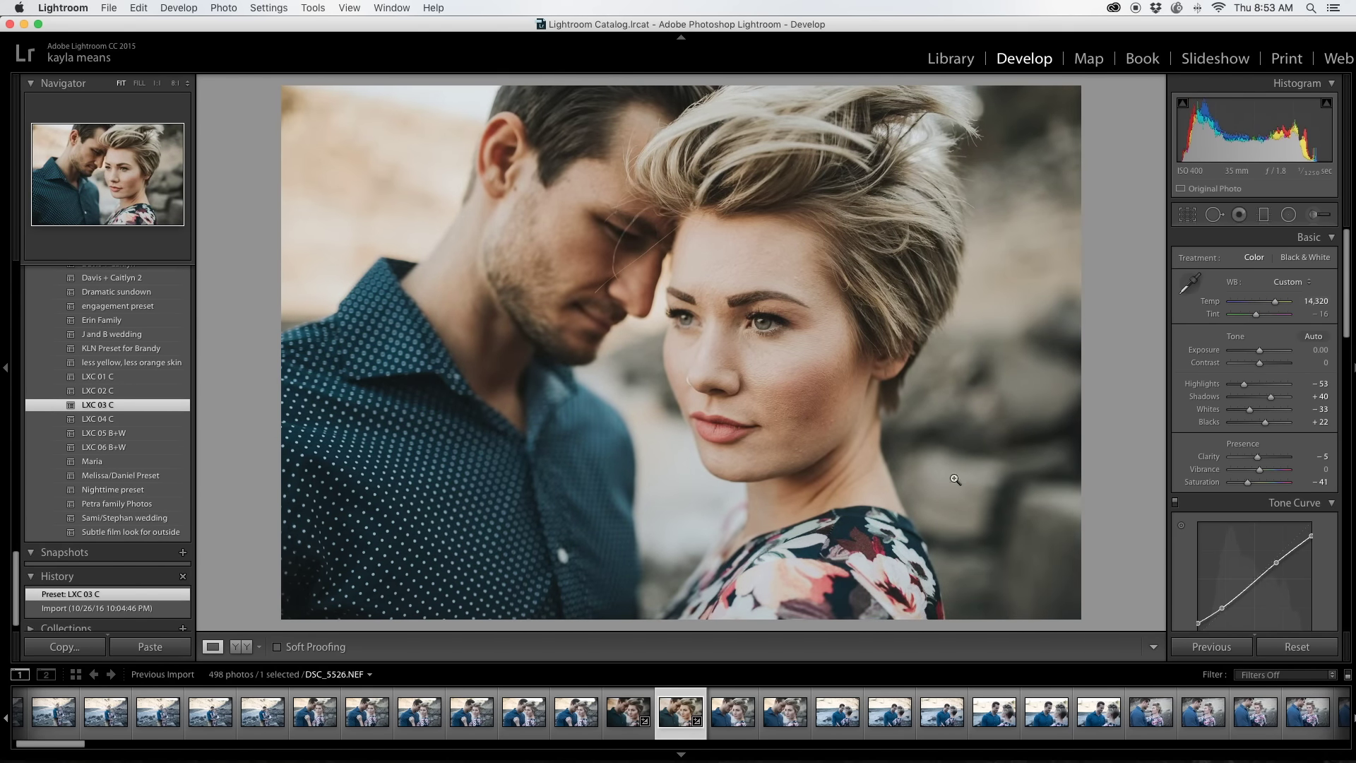
Step: Set the couple portrait's white balance to temperature 9,433 and tint +2
key(Left)
click(679, 720)
drag(1274, 301, 1270, 301)
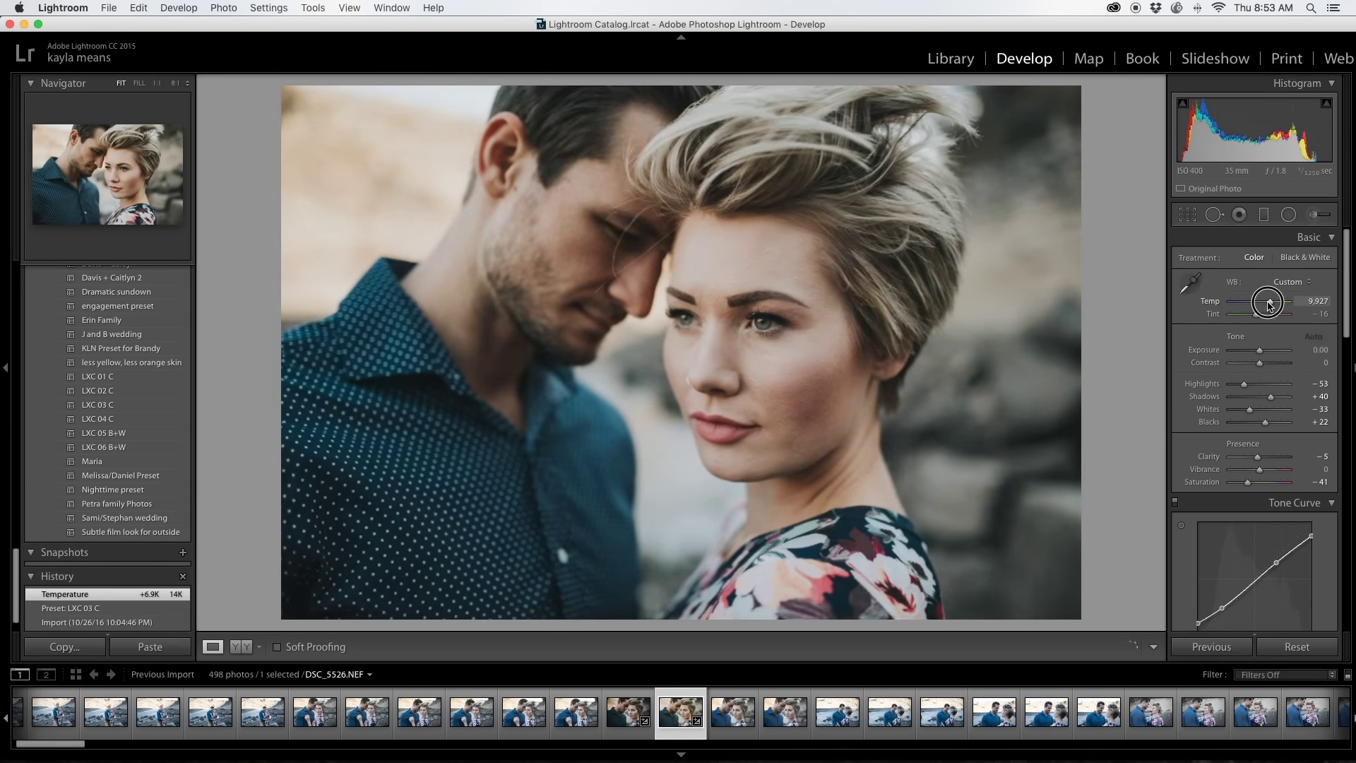
click(620, 719)
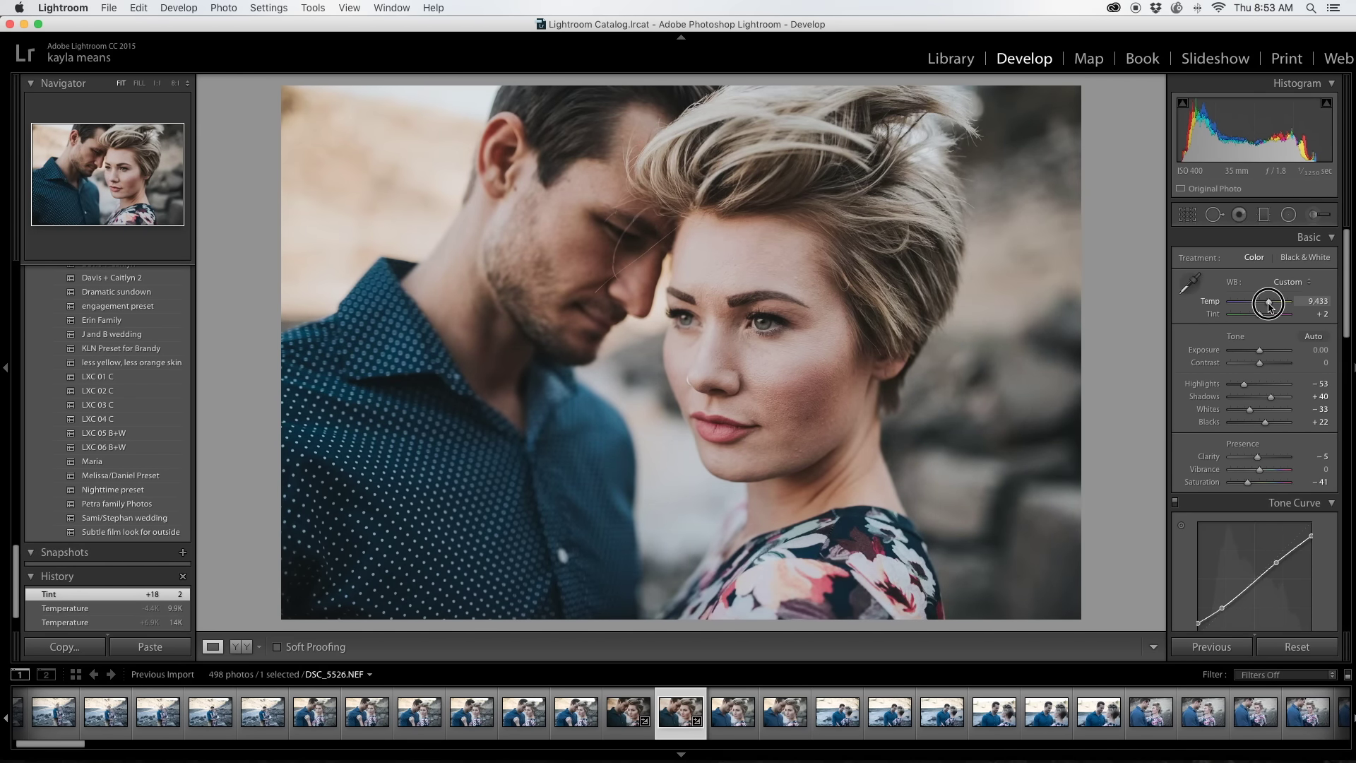
drag(1269, 304, 1269, 304)
key(Left)
key(Right)
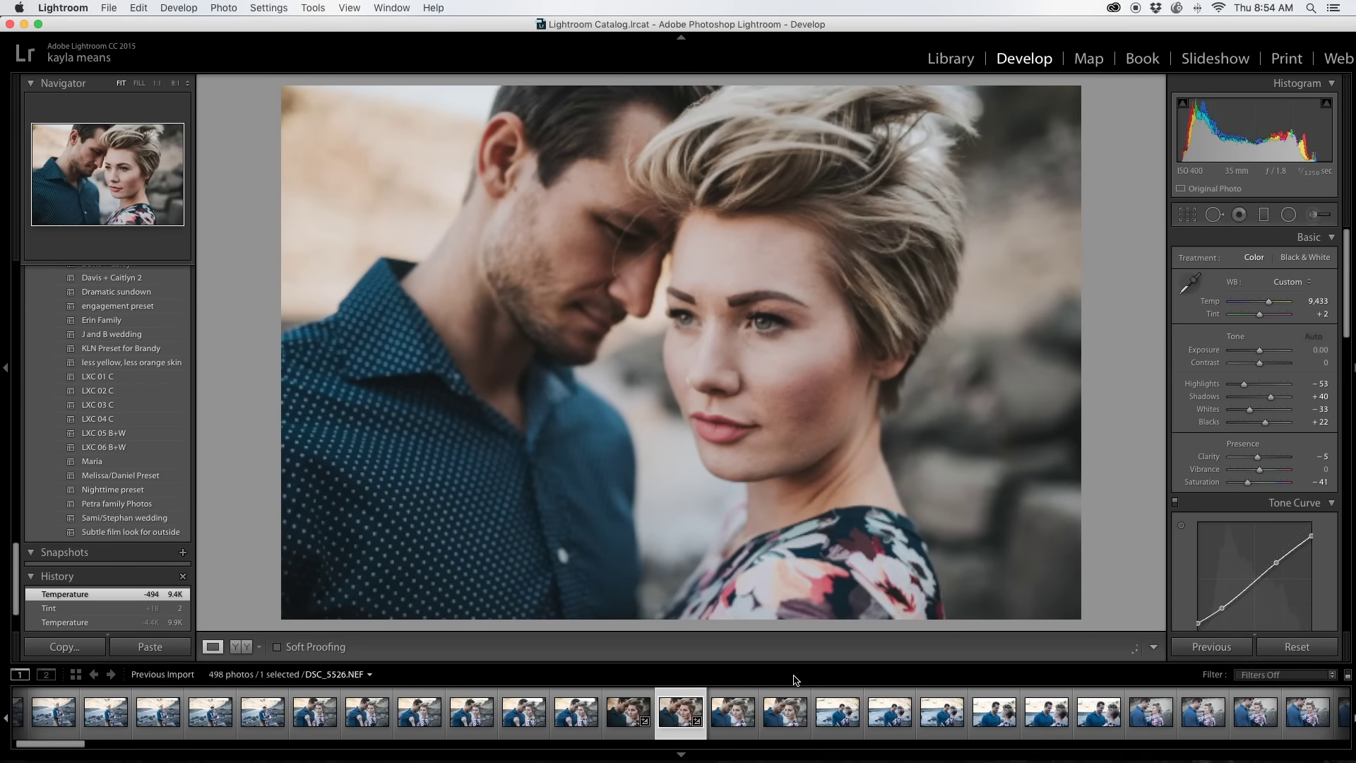
scroll(1242, 537, down, 5)
Step: Zoom in on the woman's cheek to inspect her skin, then return to full view
scroll(1242, 541, down, 5)
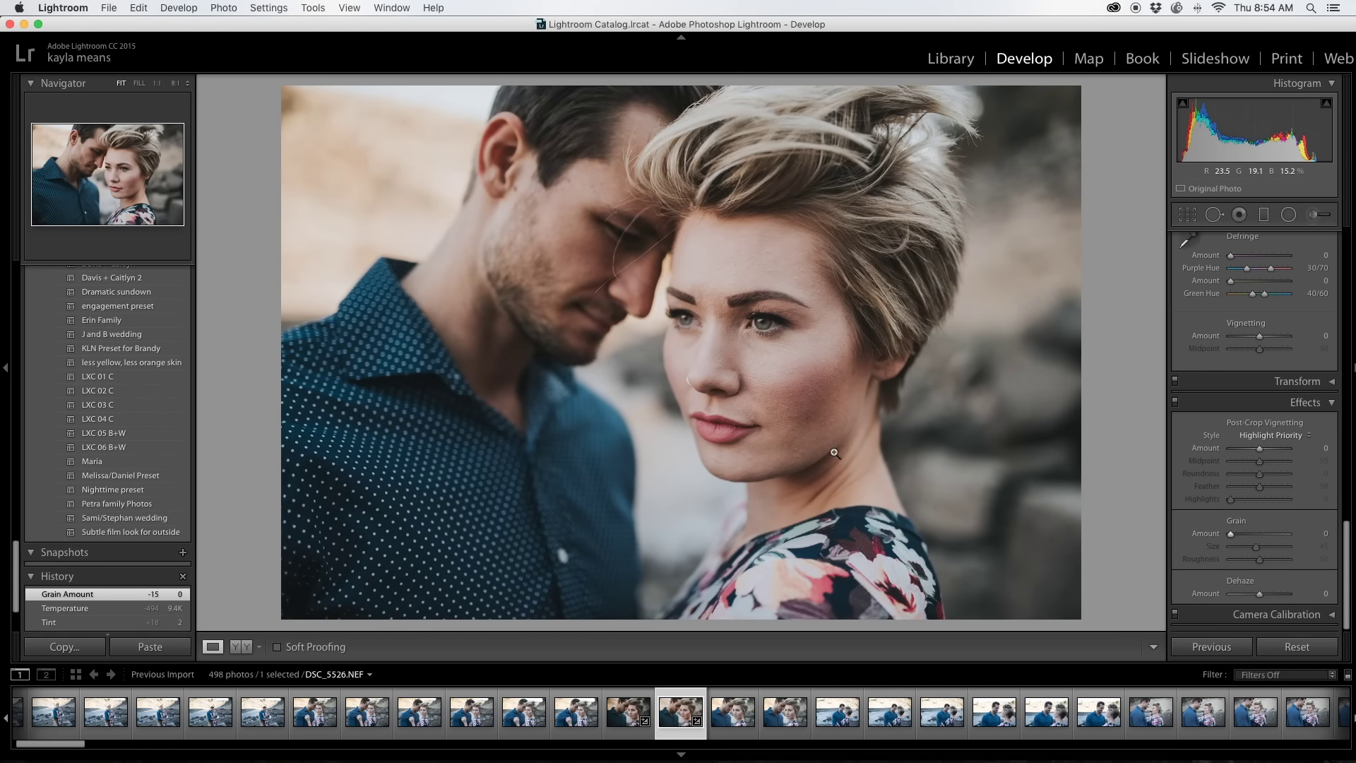
click(791, 428)
scroll(929, 263, down, 3)
scroll(930, 264, down, 2)
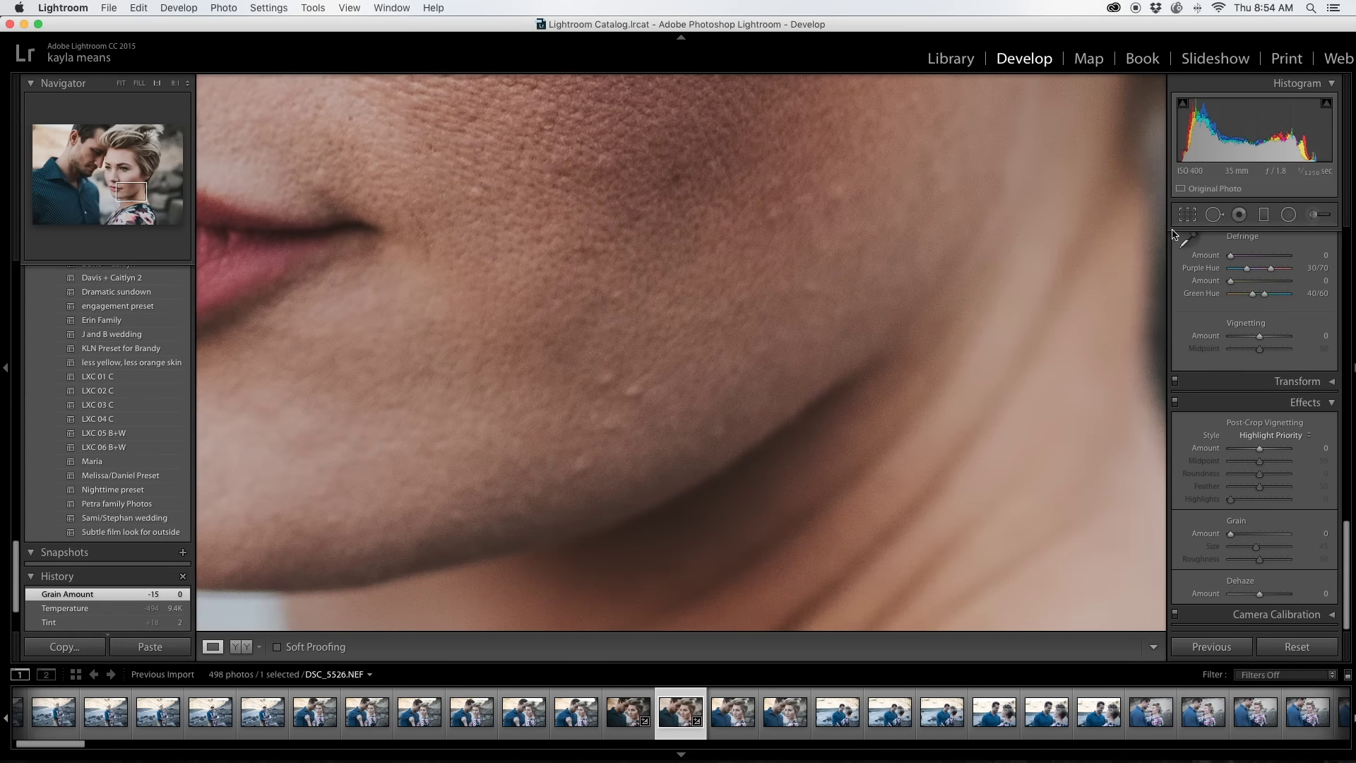
key(q)
key(q)
click(909, 447)
Step: Check the woman's eyes up close, then zoom and pan to the man's nose
click(805, 360)
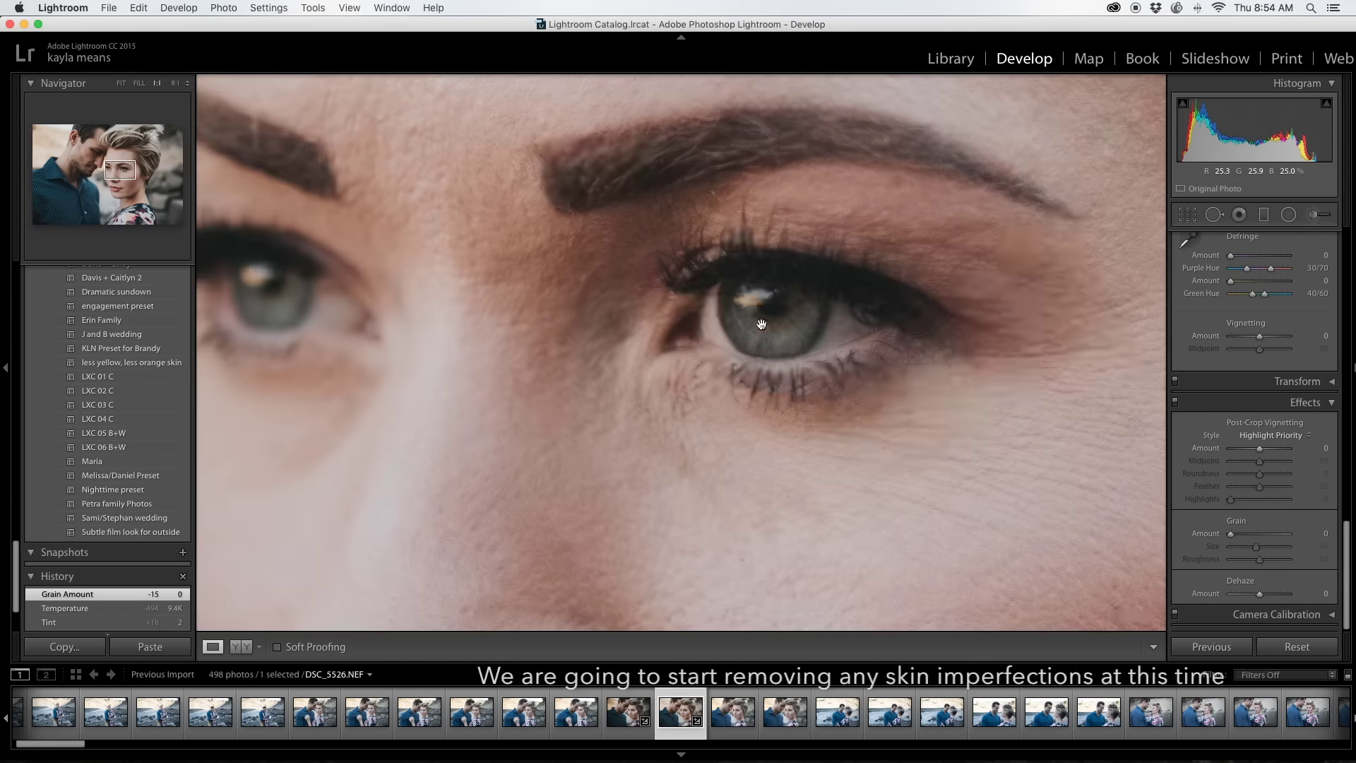
click(809, 356)
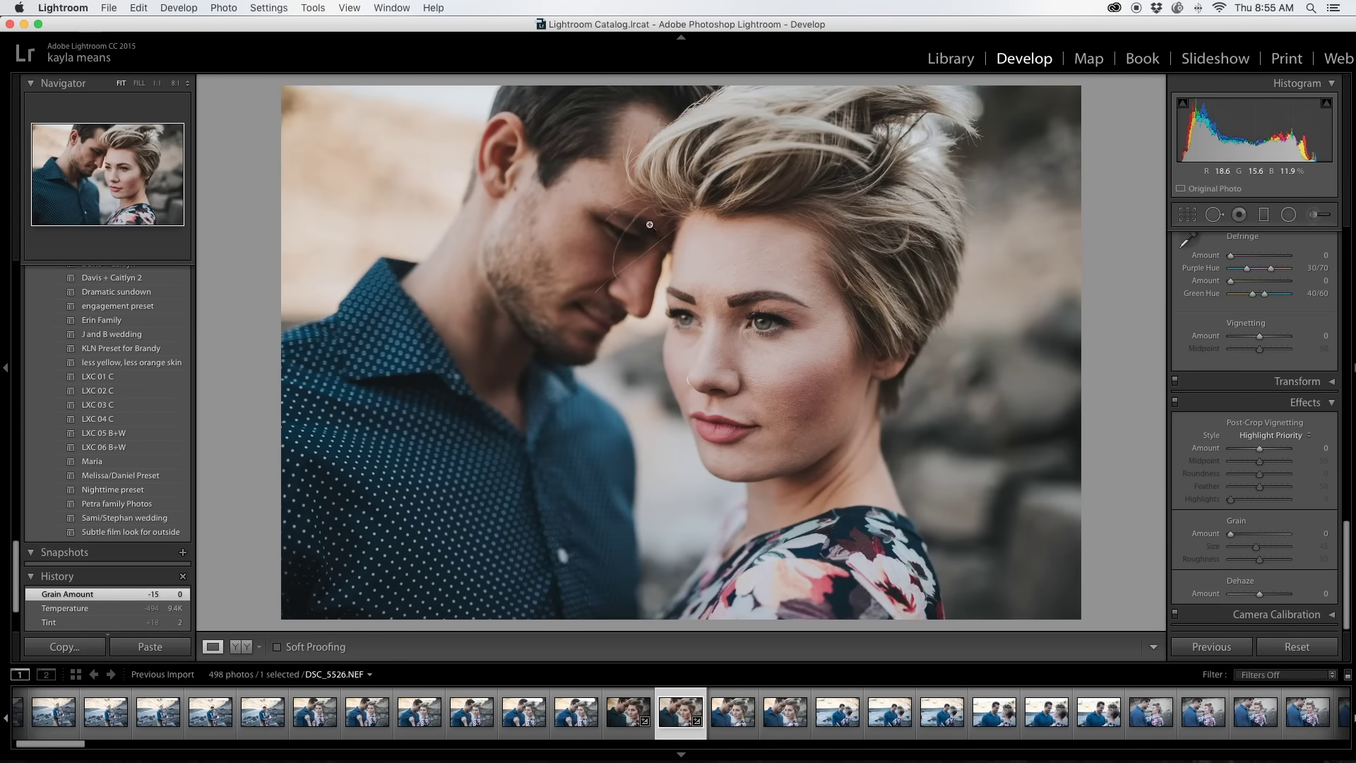
click(665, 252)
drag(511, 357, 772, 184)
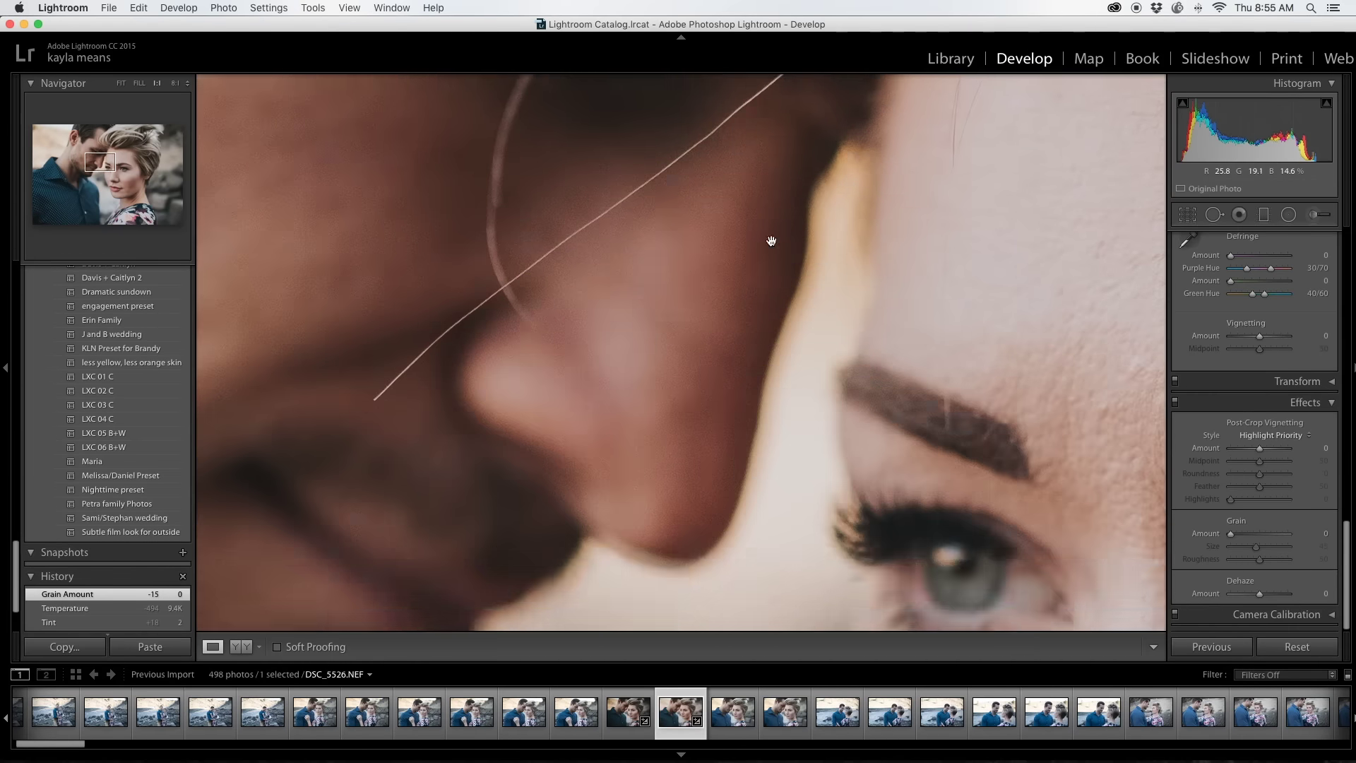
Step: Heal the stray hair along the man's nose, deleting and redoing poorly placed strokes
click(1222, 216)
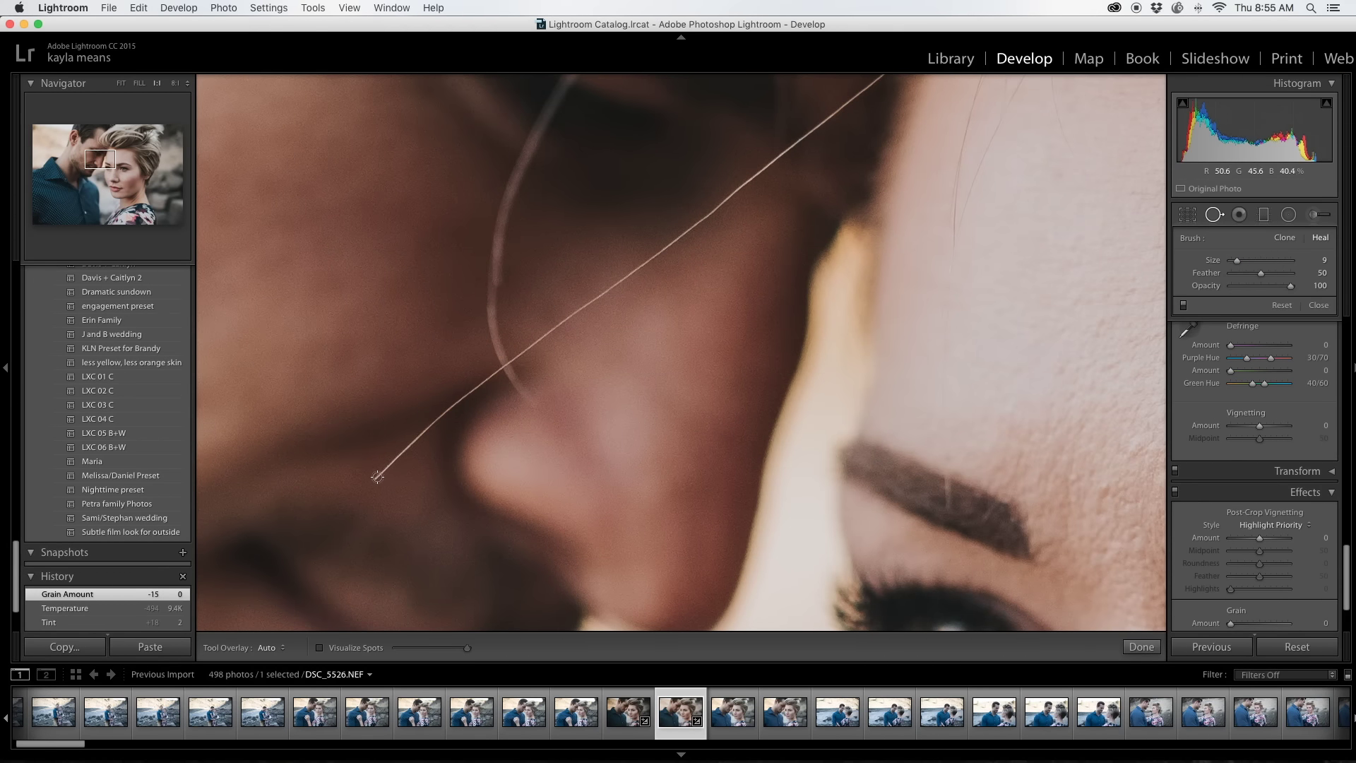
drag(378, 475, 510, 367)
scroll(445, 394, down, 5)
drag(524, 392, 500, 409)
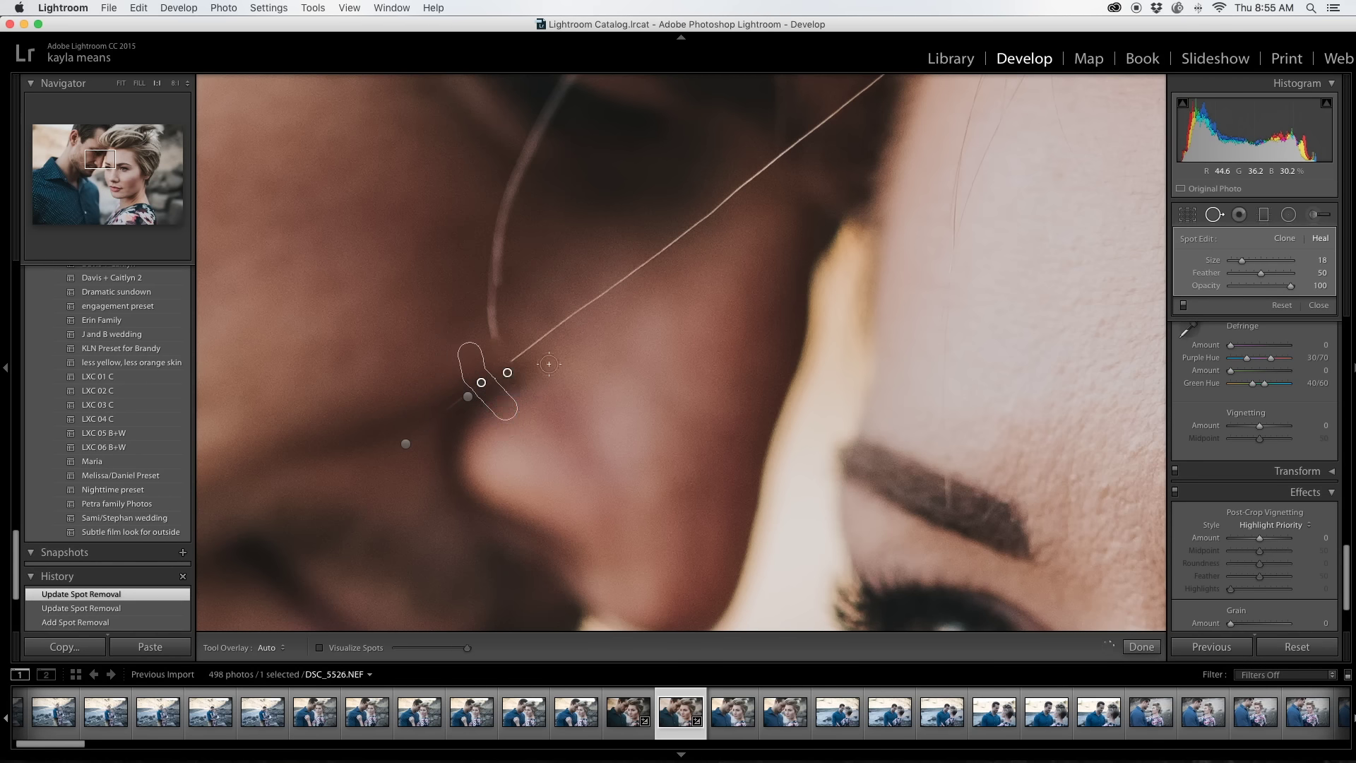
drag(551, 330, 519, 355)
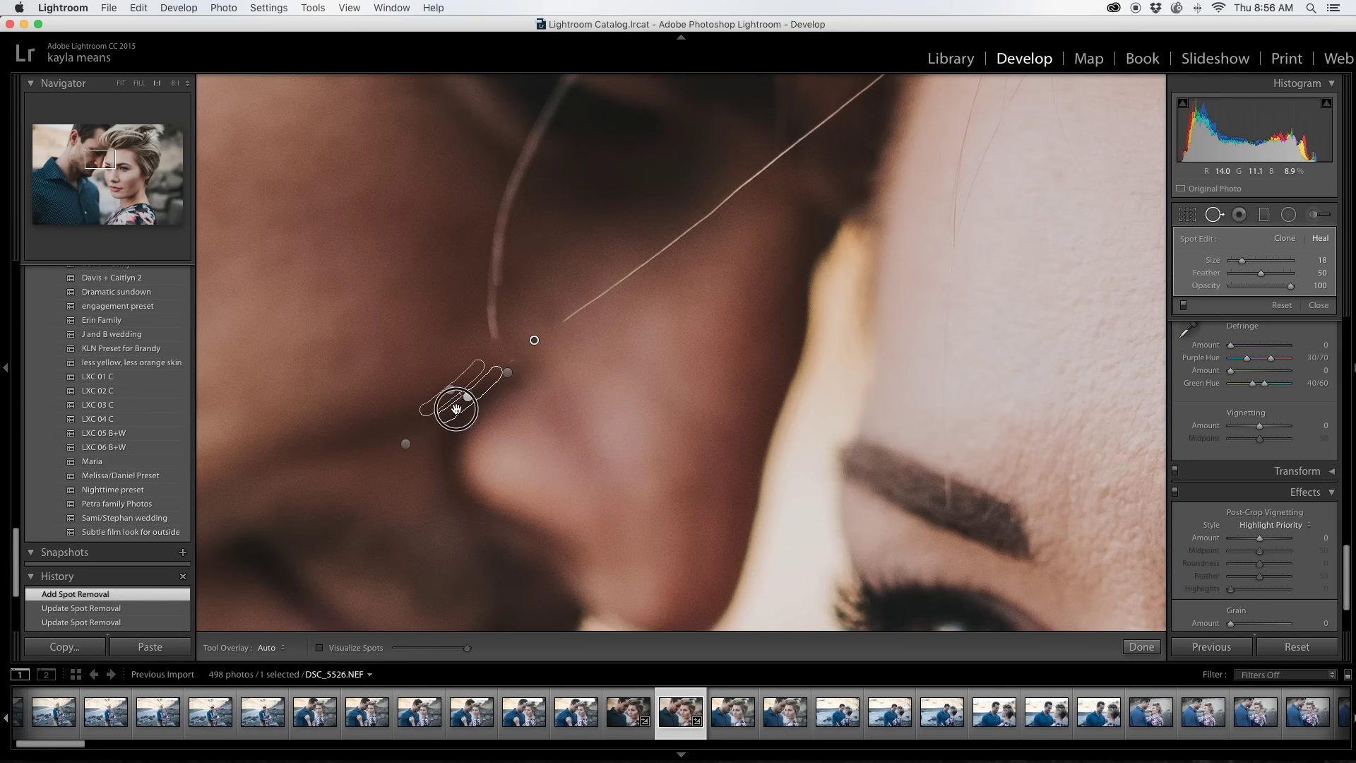
key(BackSpace)
drag(492, 373, 452, 408)
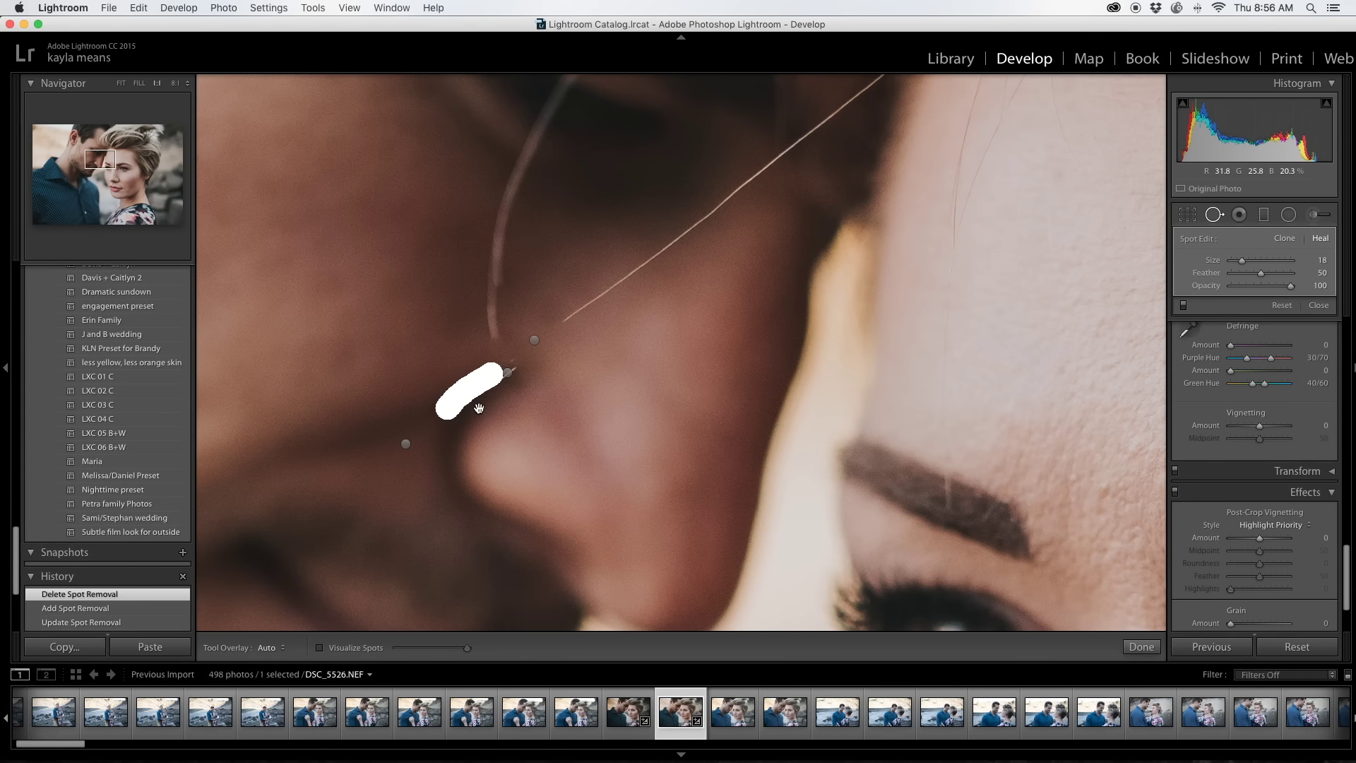
mouse_move(303, 521)
mouse_down()
mouse_move(394, 388)
mouse_move(512, 378)
mouse_up()
key(BackSpace)
click(512, 379)
Step: Heal longer stretches of the hair strand and one below his eye, repositioning sample areas
scroll(490, 281, up, 3)
drag(490, 280, 498, 364)
drag(575, 388, 417, 303)
scroll(562, 320, down, 3)
drag(569, 312, 694, 222)
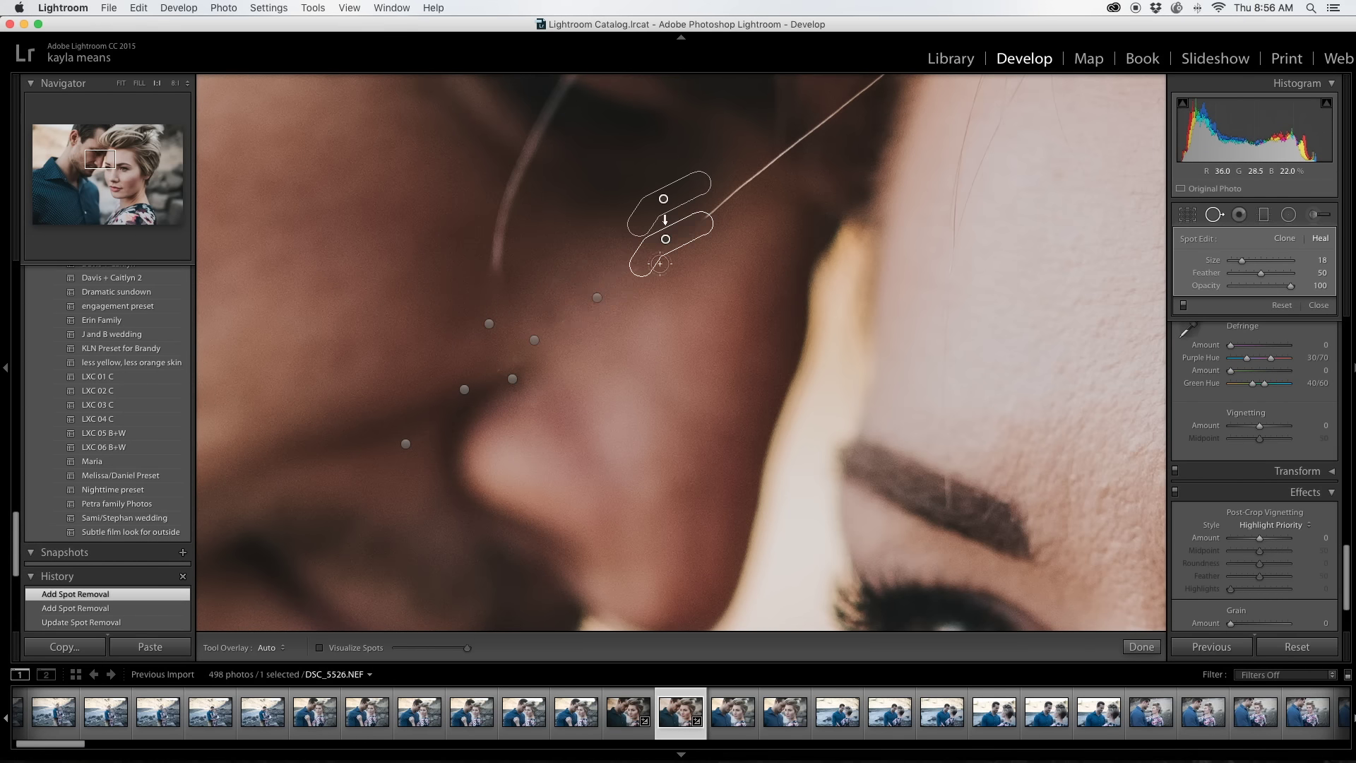
scroll(494, 423, up, 5)
click(443, 542)
drag(461, 436, 446, 541)
Step: Heal stray hairs below and near the man's eye, replacing a bad heal spot
scroll(500, 400, up, 2)
drag(503, 366, 482, 427)
drag(558, 300, 512, 340)
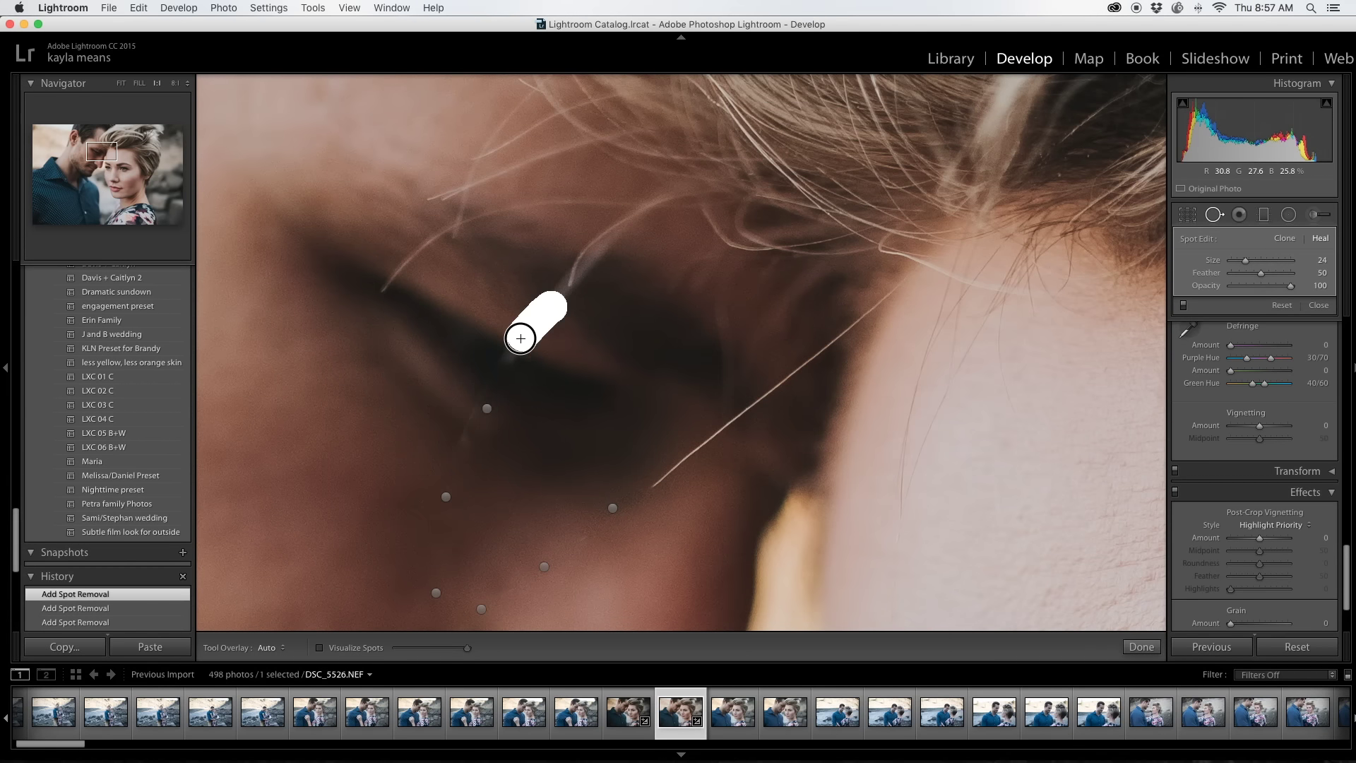
click(486, 413)
key(Delete)
click(528, 328)
scroll(494, 395, up, 1)
drag(472, 432, 500, 372)
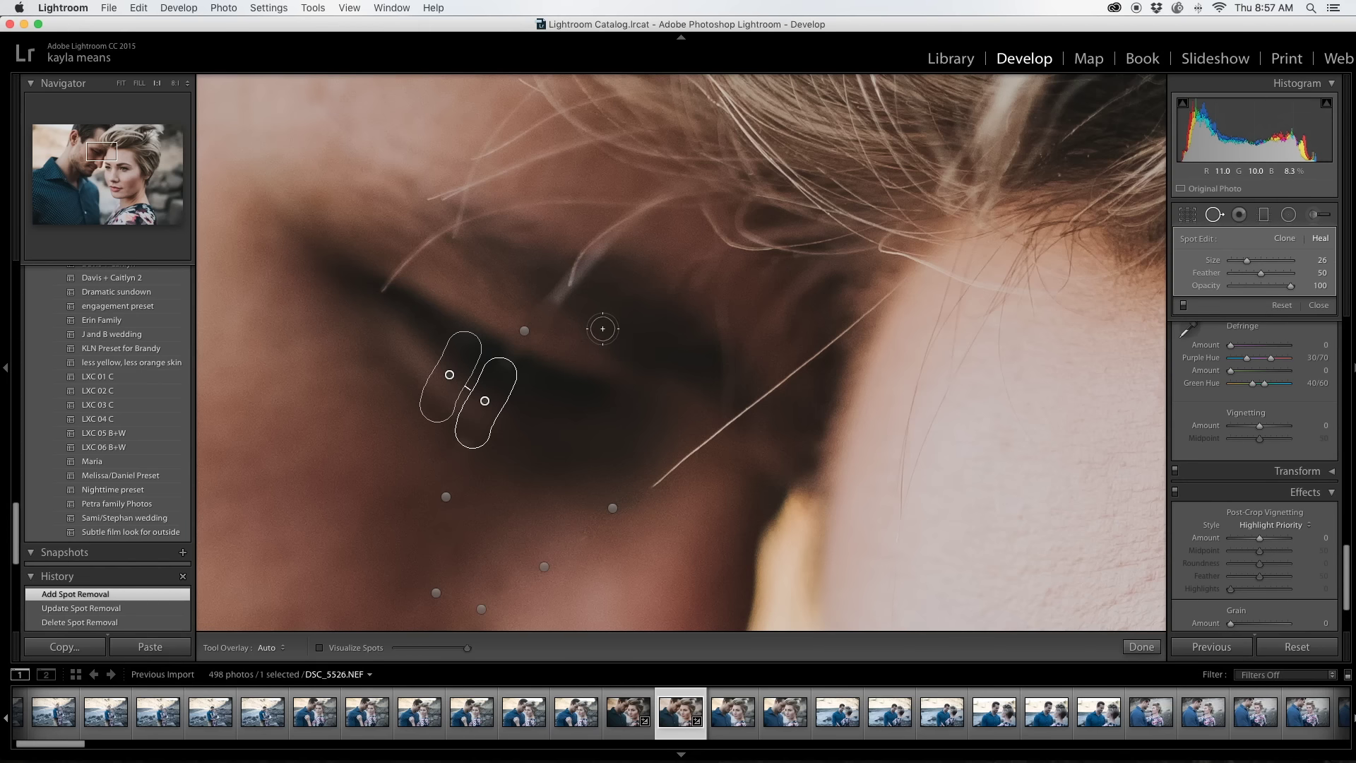
Step: Heal the hairs running up-right, down the face and near the hairline, plus cheek spots
drag(565, 289, 602, 246)
drag(644, 321, 612, 317)
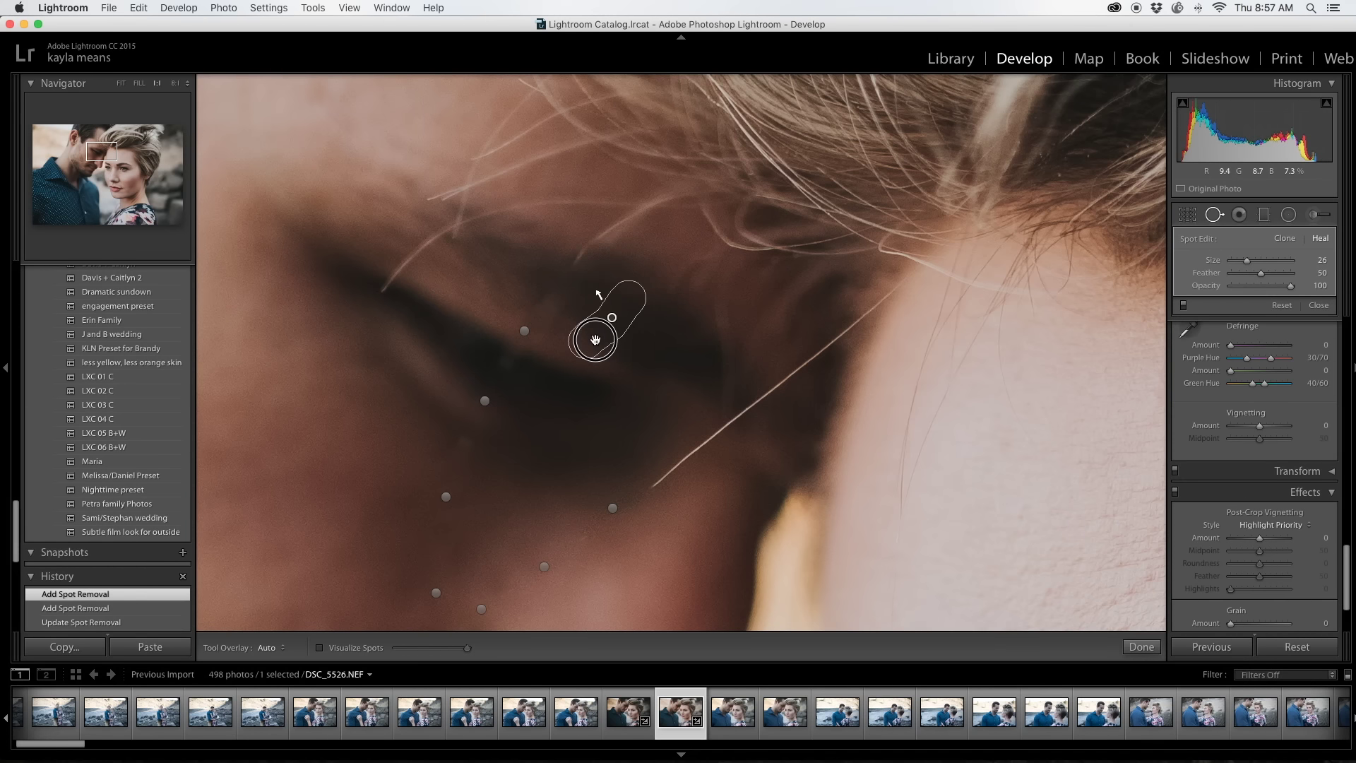
drag(732, 425, 653, 487)
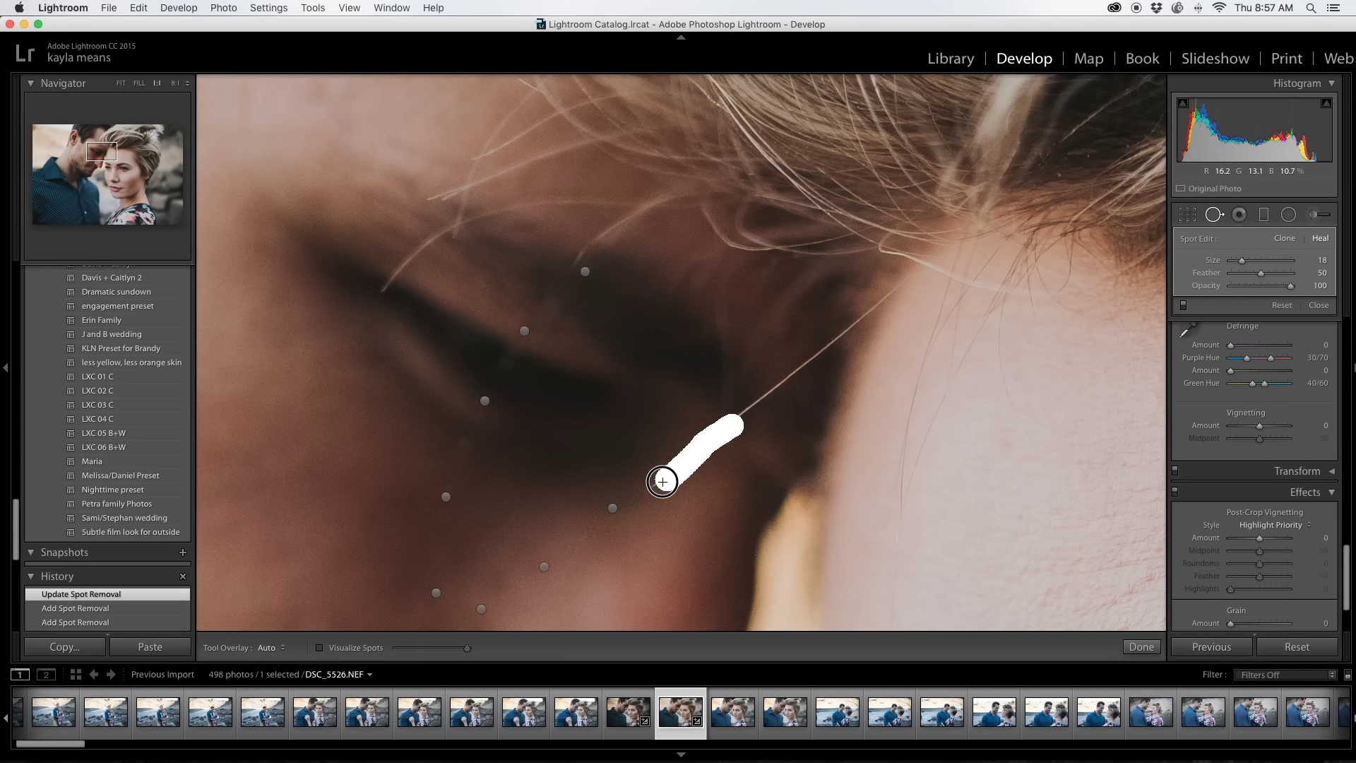
drag(812, 363, 739, 414)
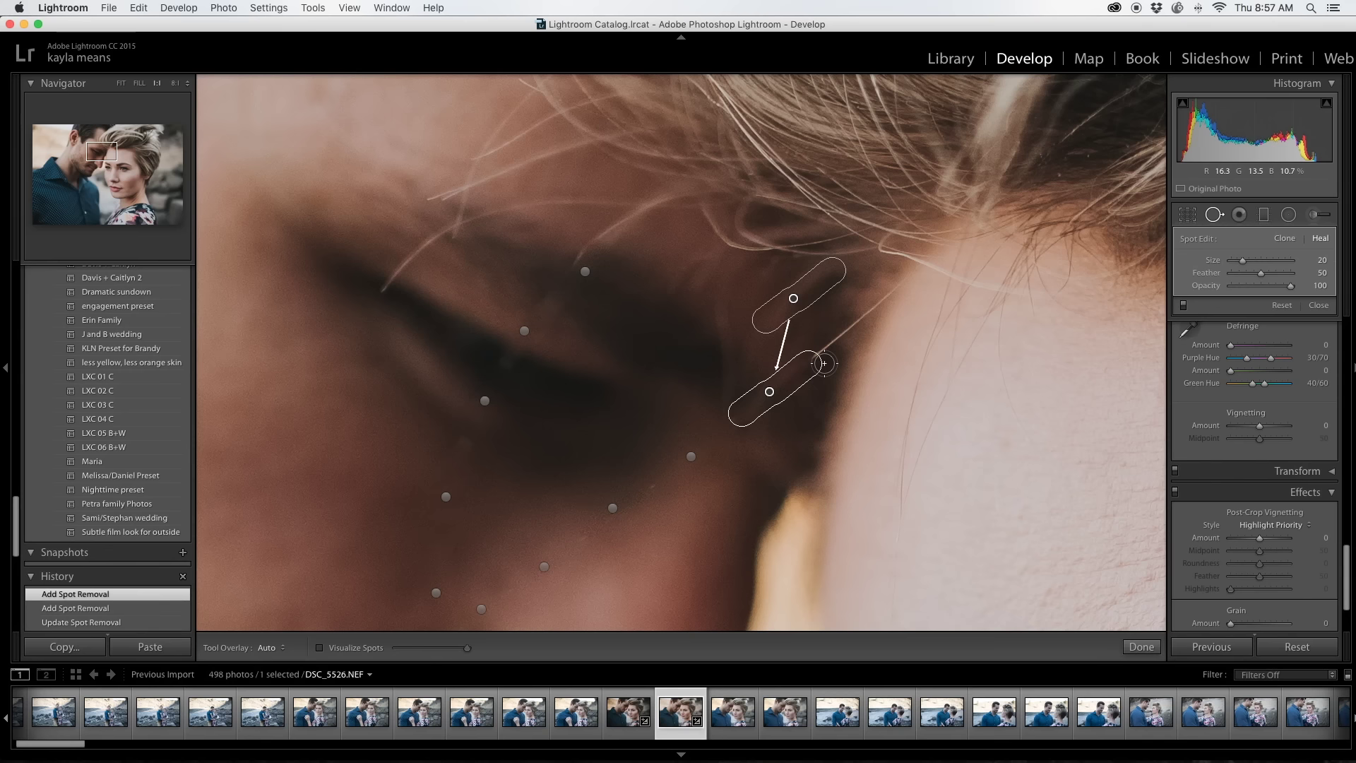
drag(894, 288, 819, 350)
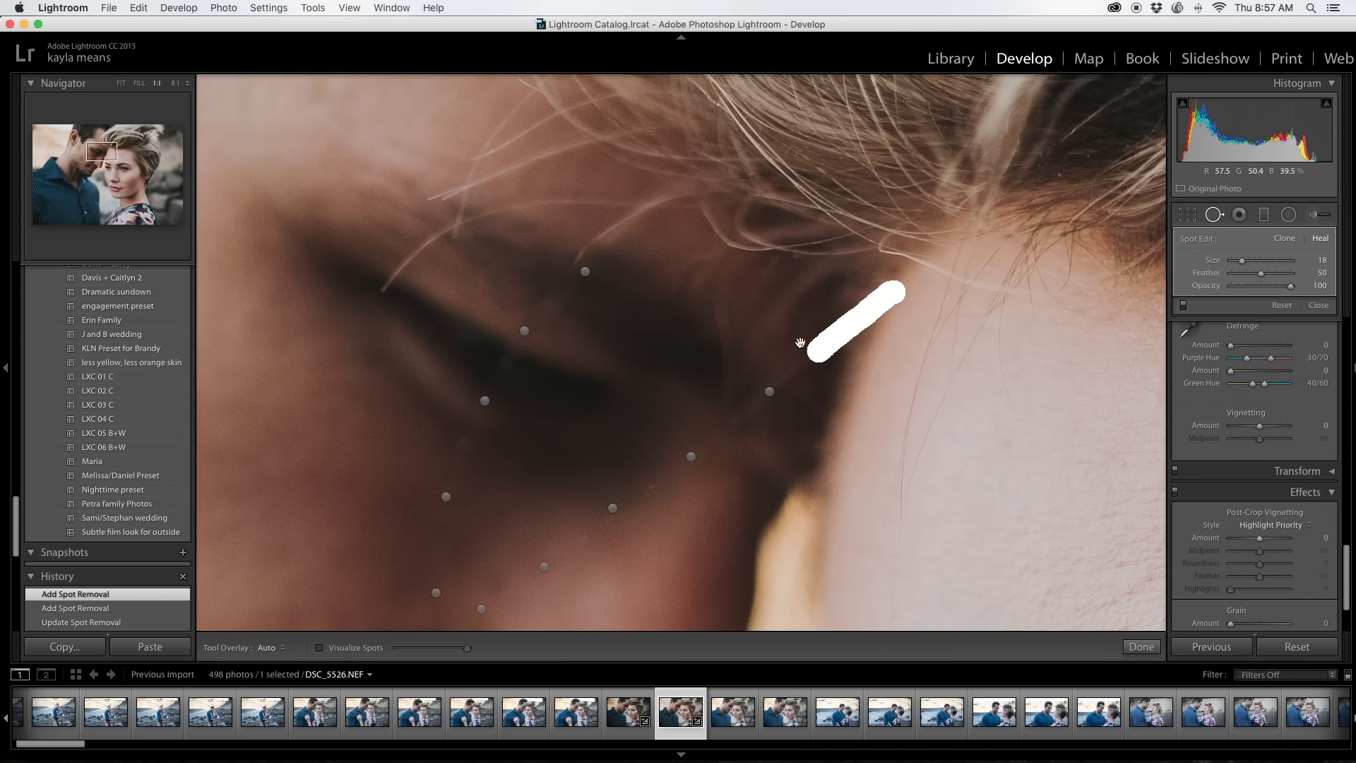
click(720, 416)
click(645, 480)
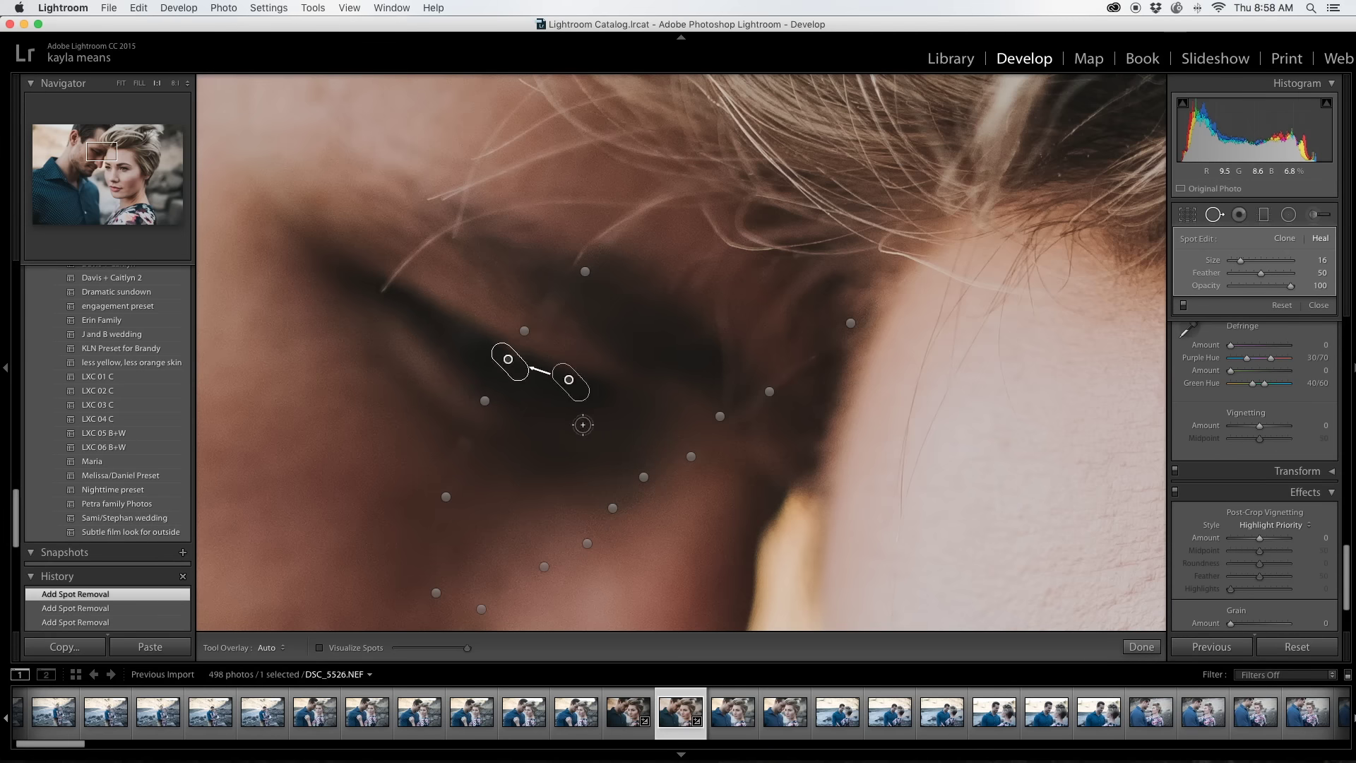
click(483, 450)
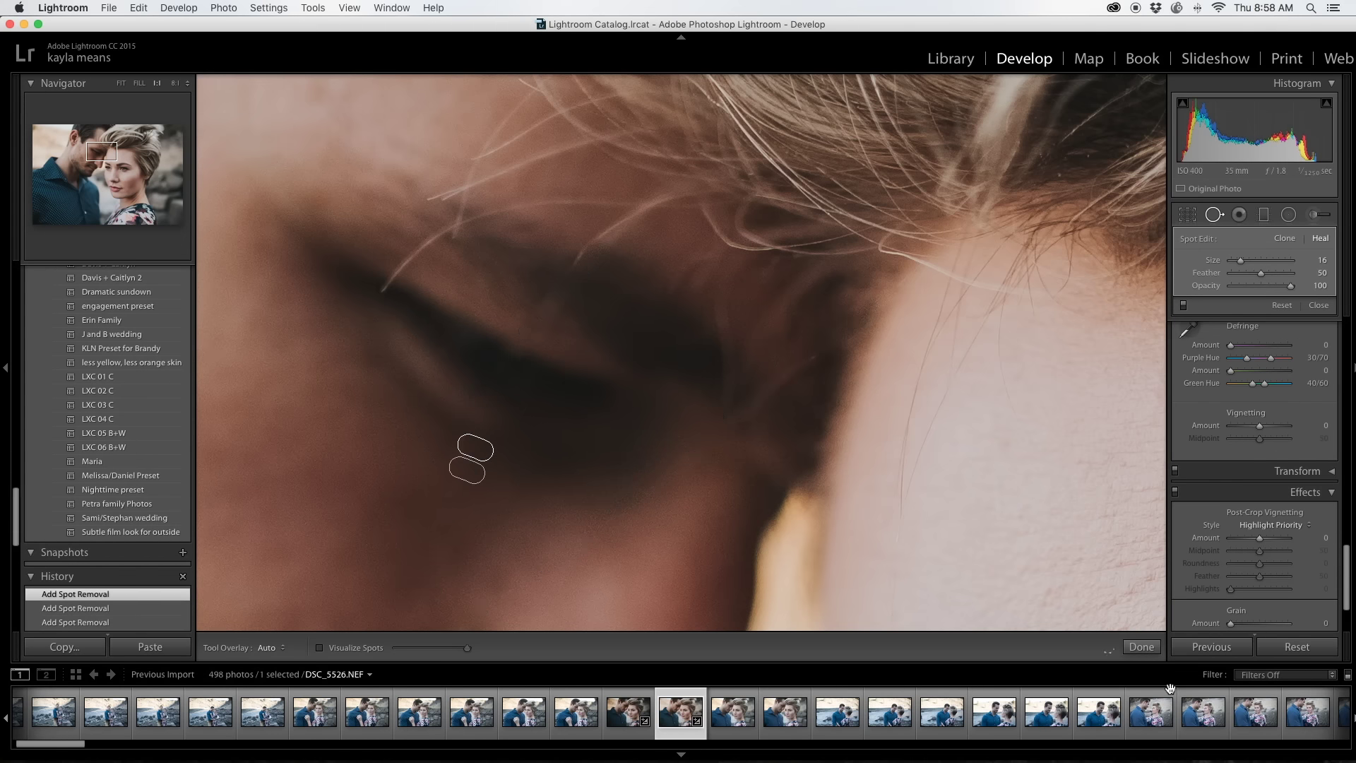
Step: Touch up two more hairs near the eye, then compare before and after
key(q)
click(637, 300)
key(q)
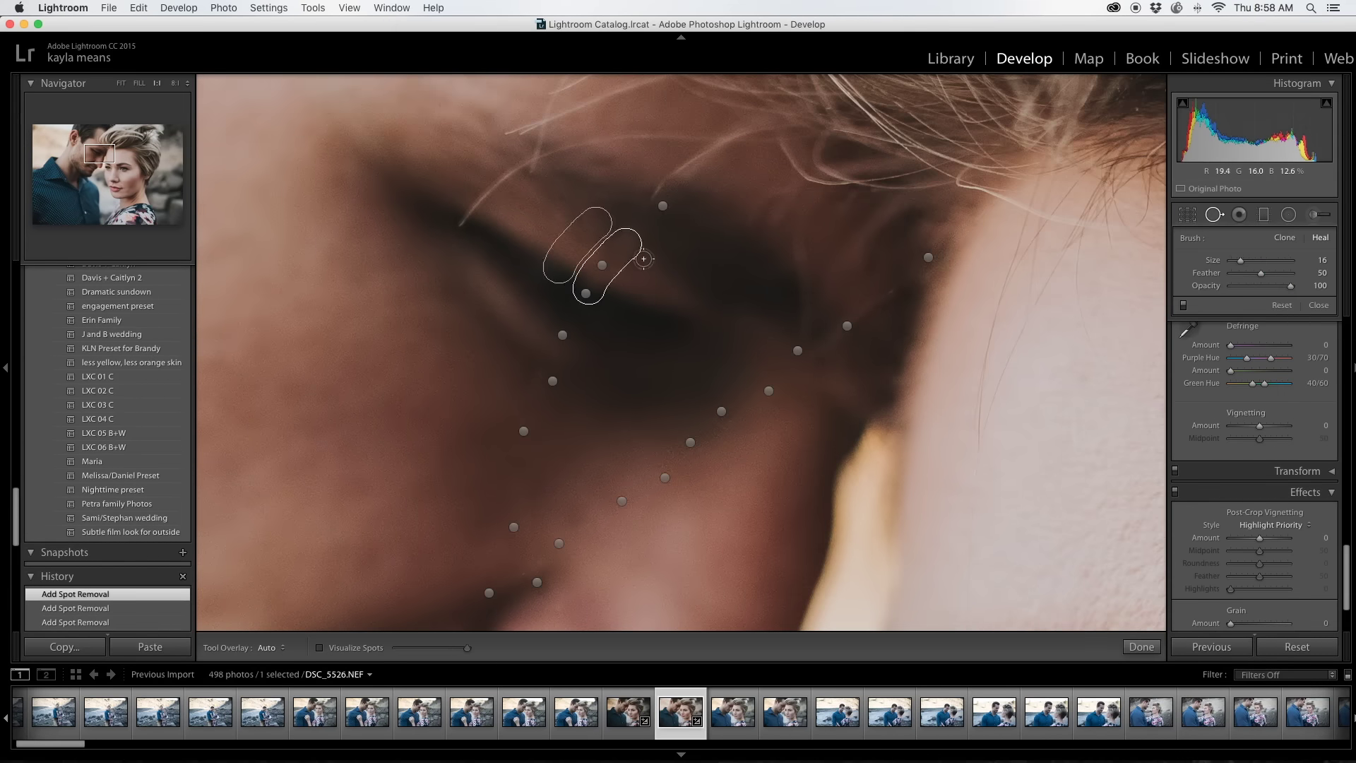
drag(510, 372, 530, 373)
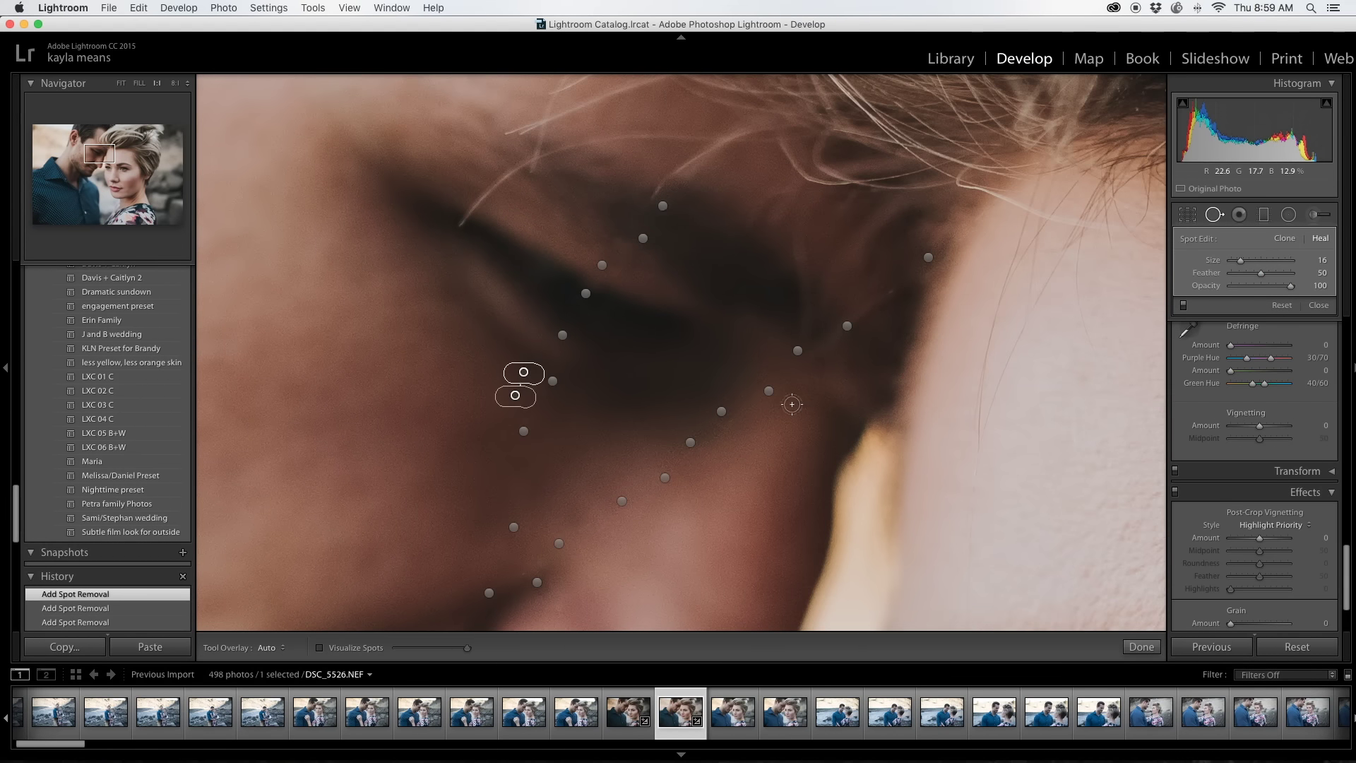
drag(613, 297, 590, 286)
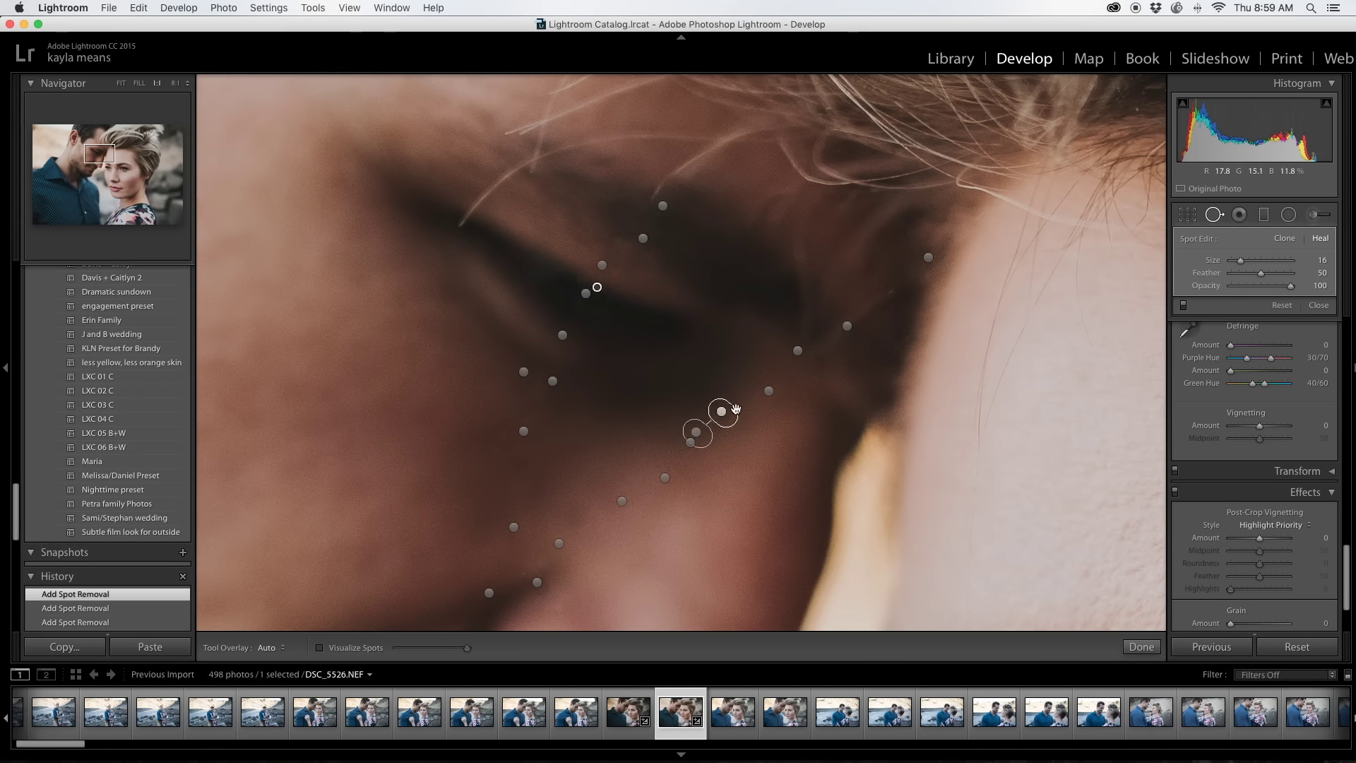
key(q)
click(688, 445)
click(240, 646)
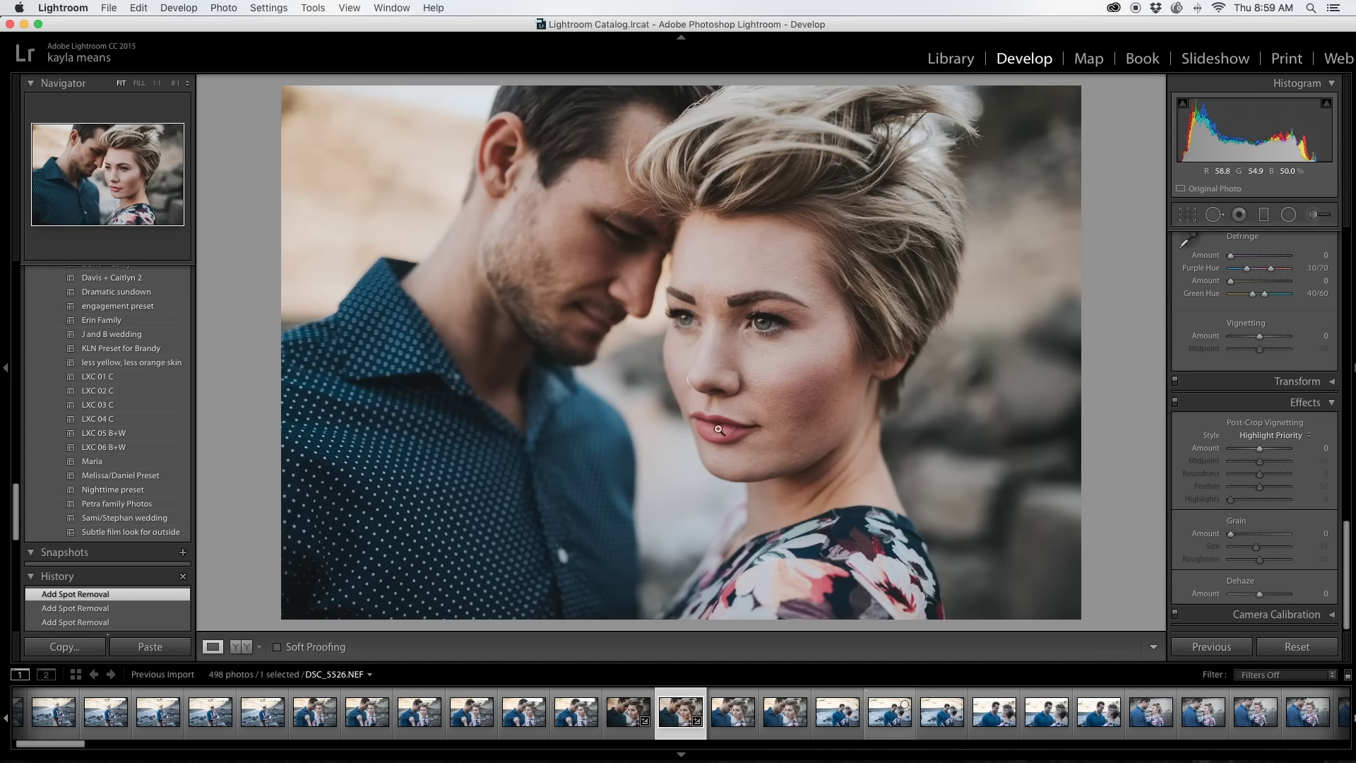
Step: Zoom into the woman's forehead and heal six blemishes with spot removal
click(769, 511)
key(q)
scroll(751, 499, up, 3)
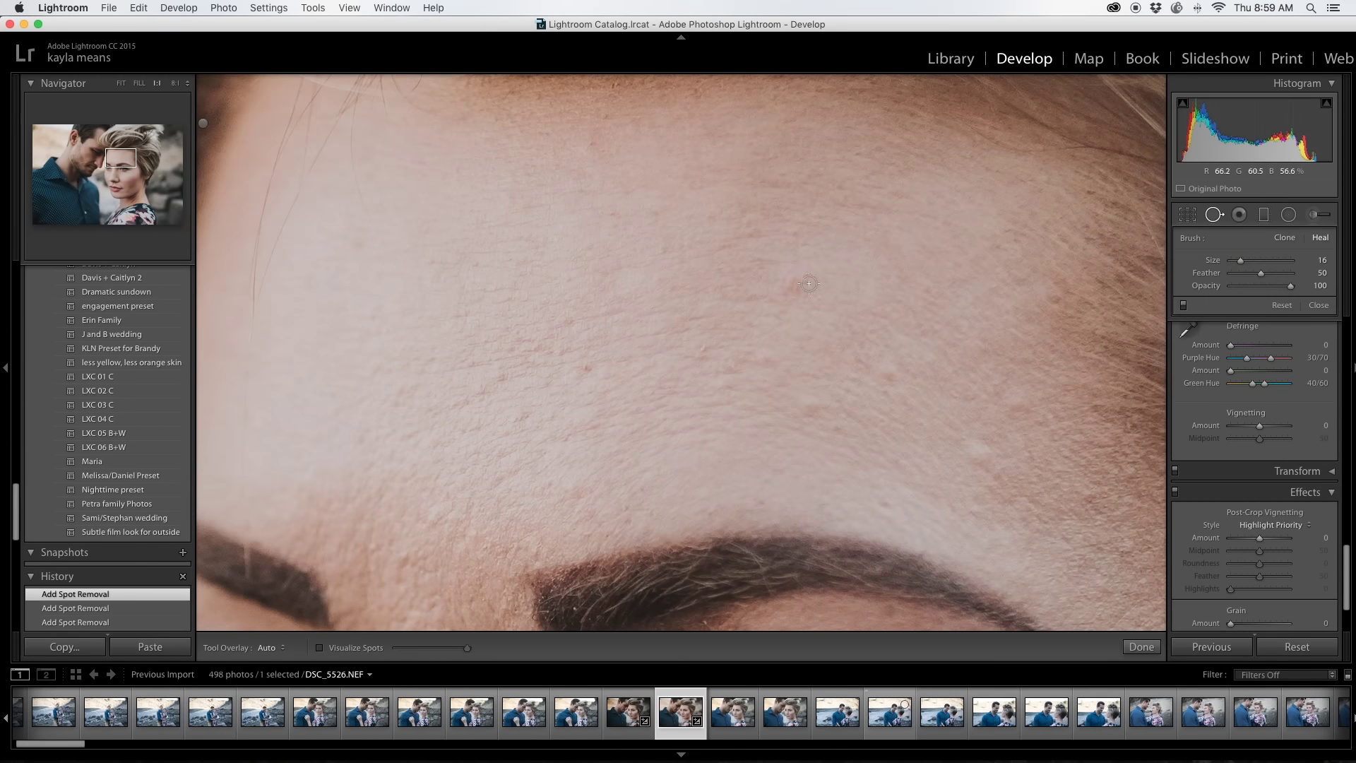
scroll(762, 287, up, 3)
click(809, 405)
click(799, 281)
click(760, 360)
click(503, 378)
click(586, 370)
click(571, 320)
Step: Heal three upper-forehead blemishes, undo the last spot, and finish healing
click(813, 416)
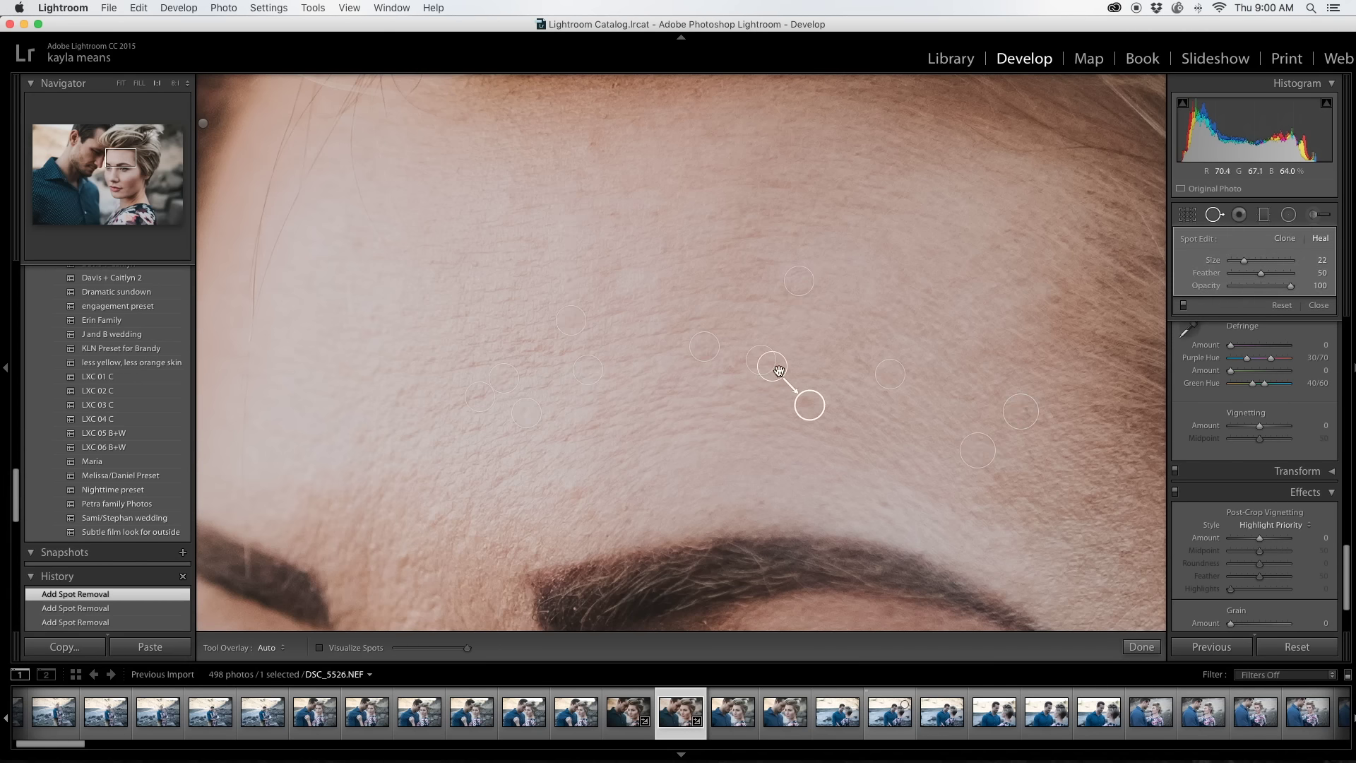
click(593, 149)
click(615, 214)
click(690, 167)
click(138, 8)
click(169, 24)
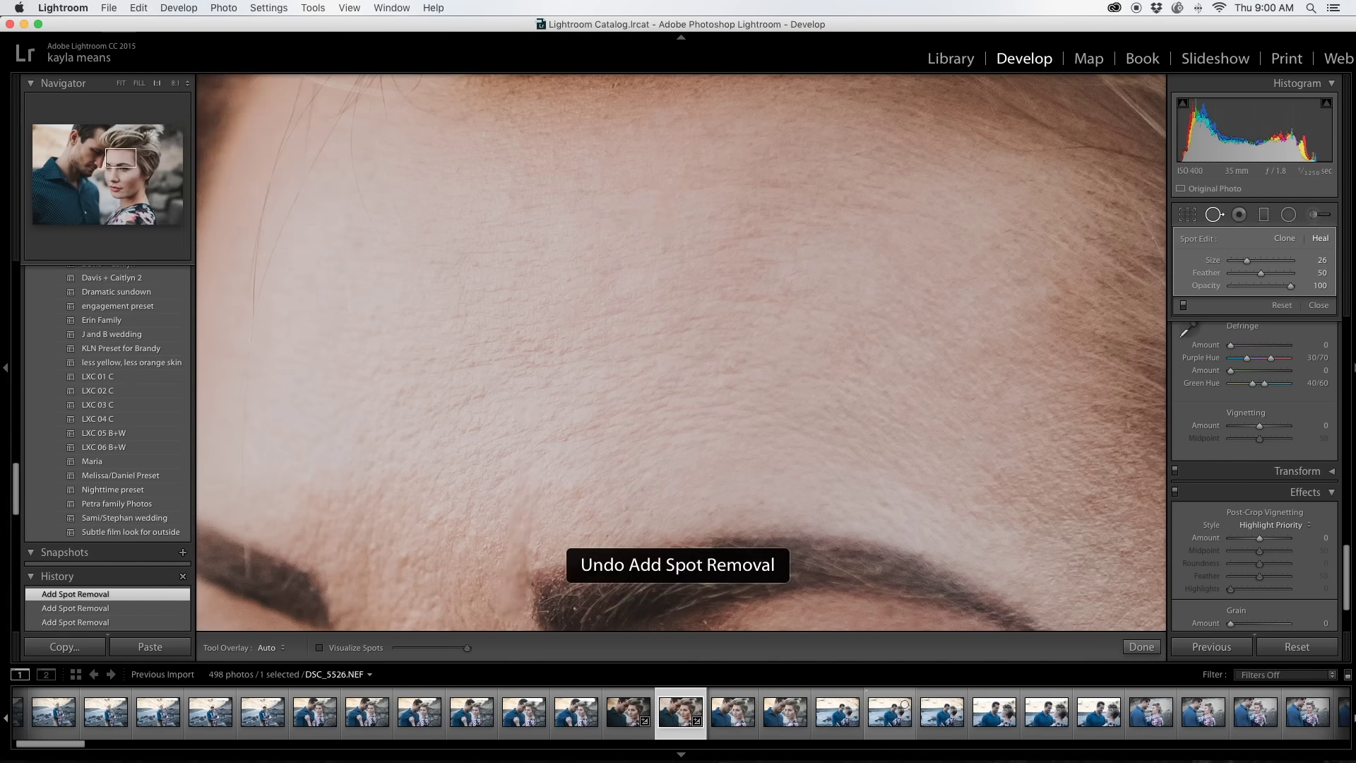
click(1142, 647)
mouse_move(520, 393)
mouse_down()
mouse_move(679, 345)
mouse_move(697, 230)
mouse_up()
Step: Heal about ten blemishes across the woman's cheek, lower cheek and jawline
key(q)
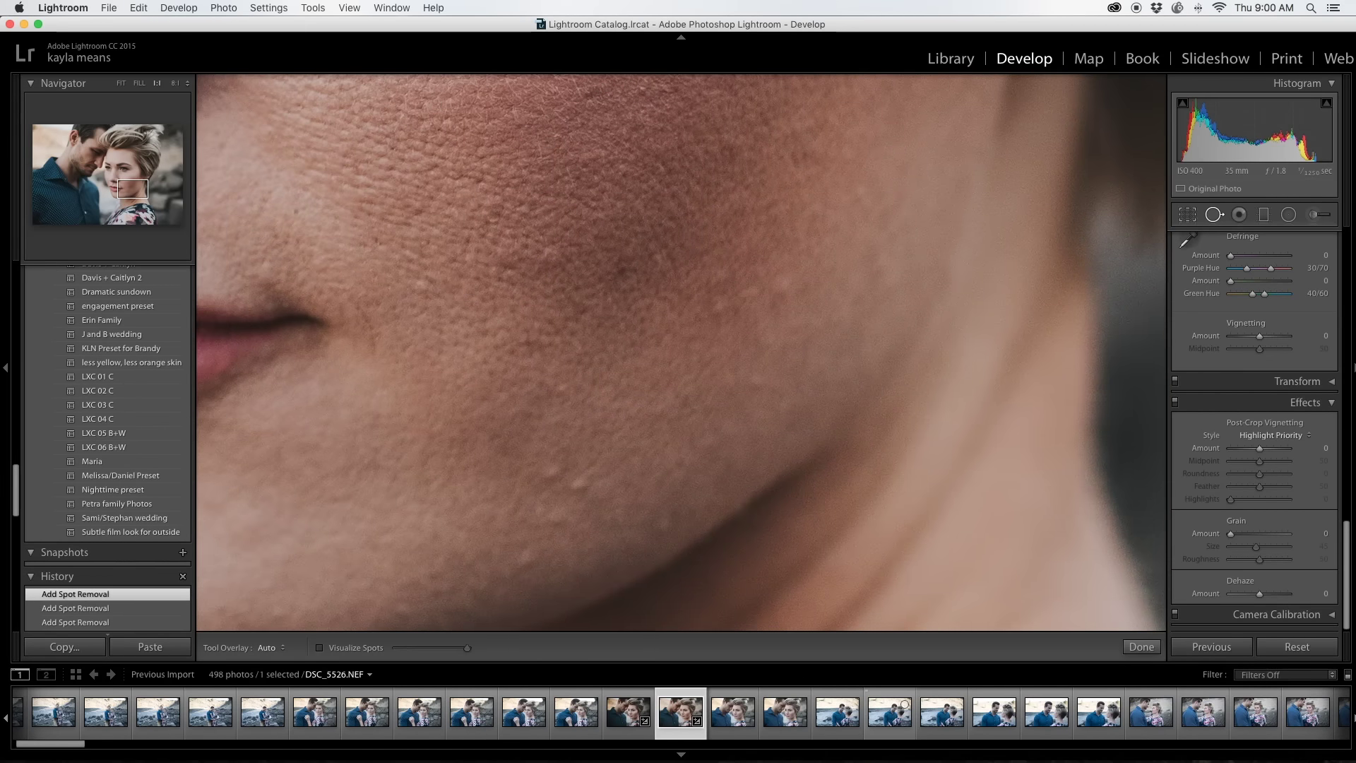
click(625, 270)
click(718, 310)
click(689, 297)
click(777, 290)
drag(760, 382, 736, 405)
click(583, 484)
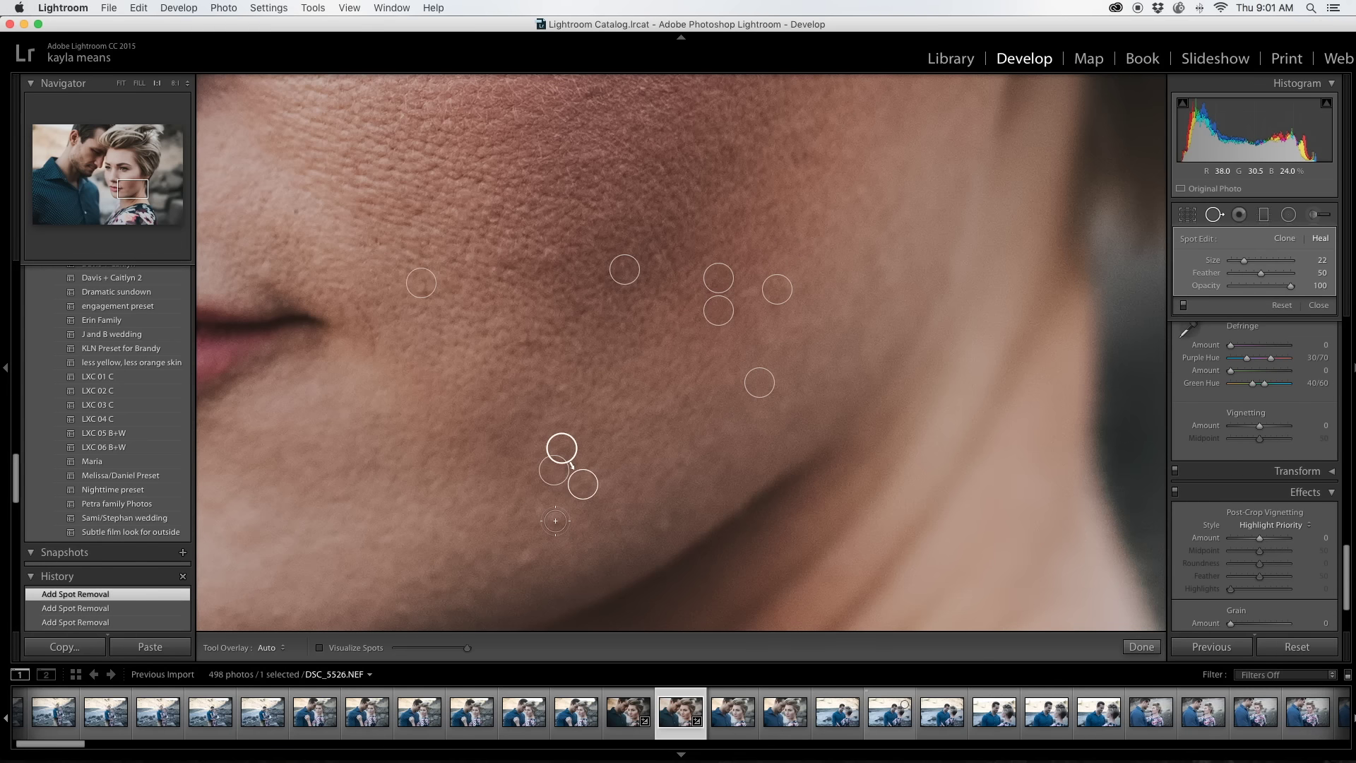
click(664, 524)
click(526, 556)
click(444, 595)
click(560, 452)
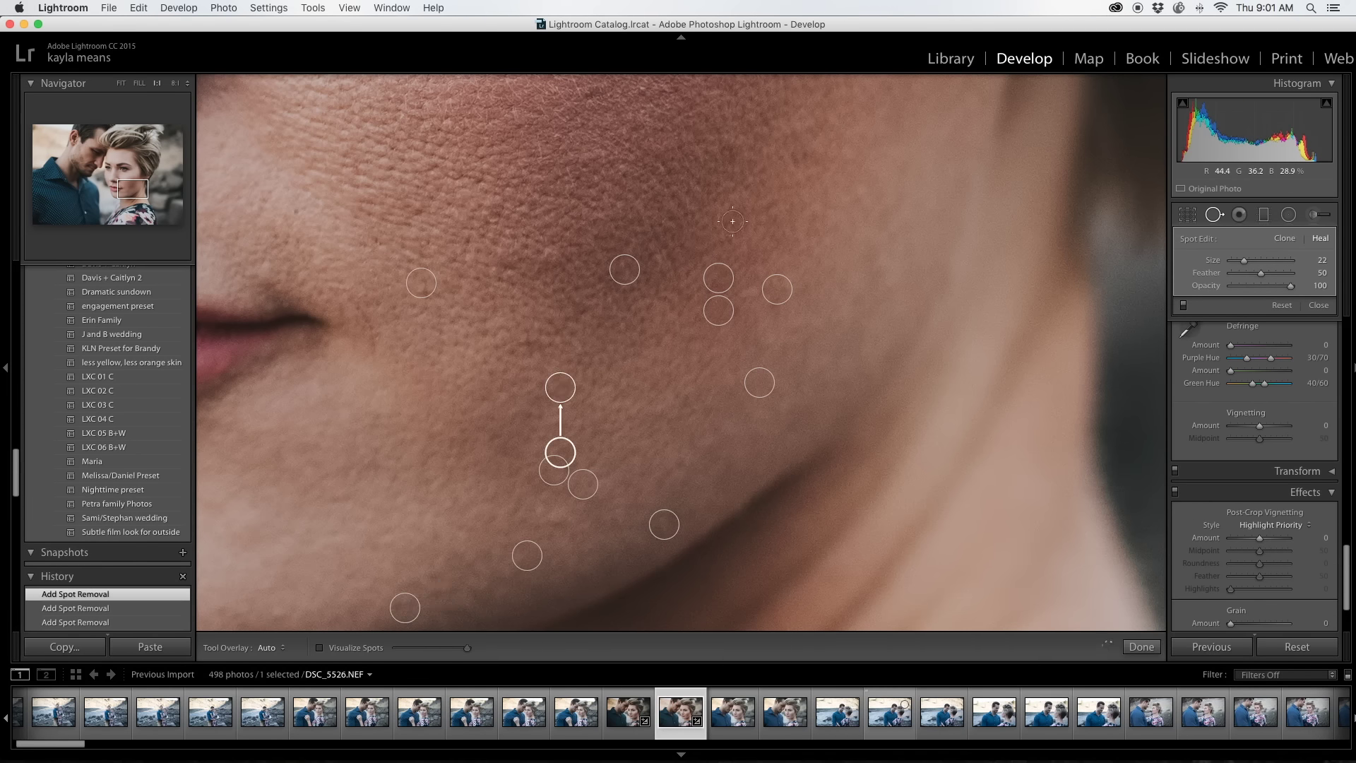
Step: Heal two more upper-cheek blemishes, nudging each spot into a better position
key(q)
mouse_move(708, 459)
mouse_down()
mouse_move(720, 430)
mouse_move(650, 469)
mouse_move(782, 401)
mouse_move(768, 261)
mouse_up()
click(1214, 214)
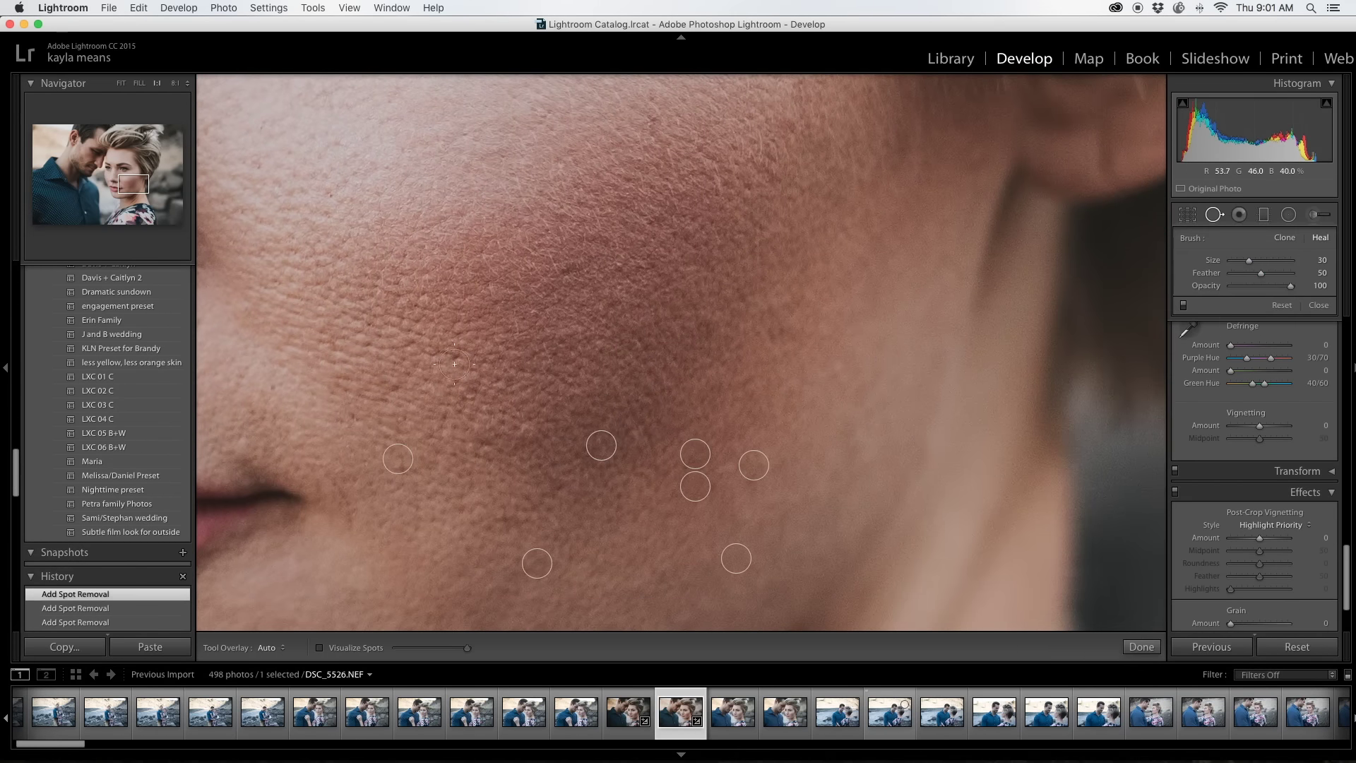
click(524, 427)
drag(523, 427, 531, 391)
click(780, 312)
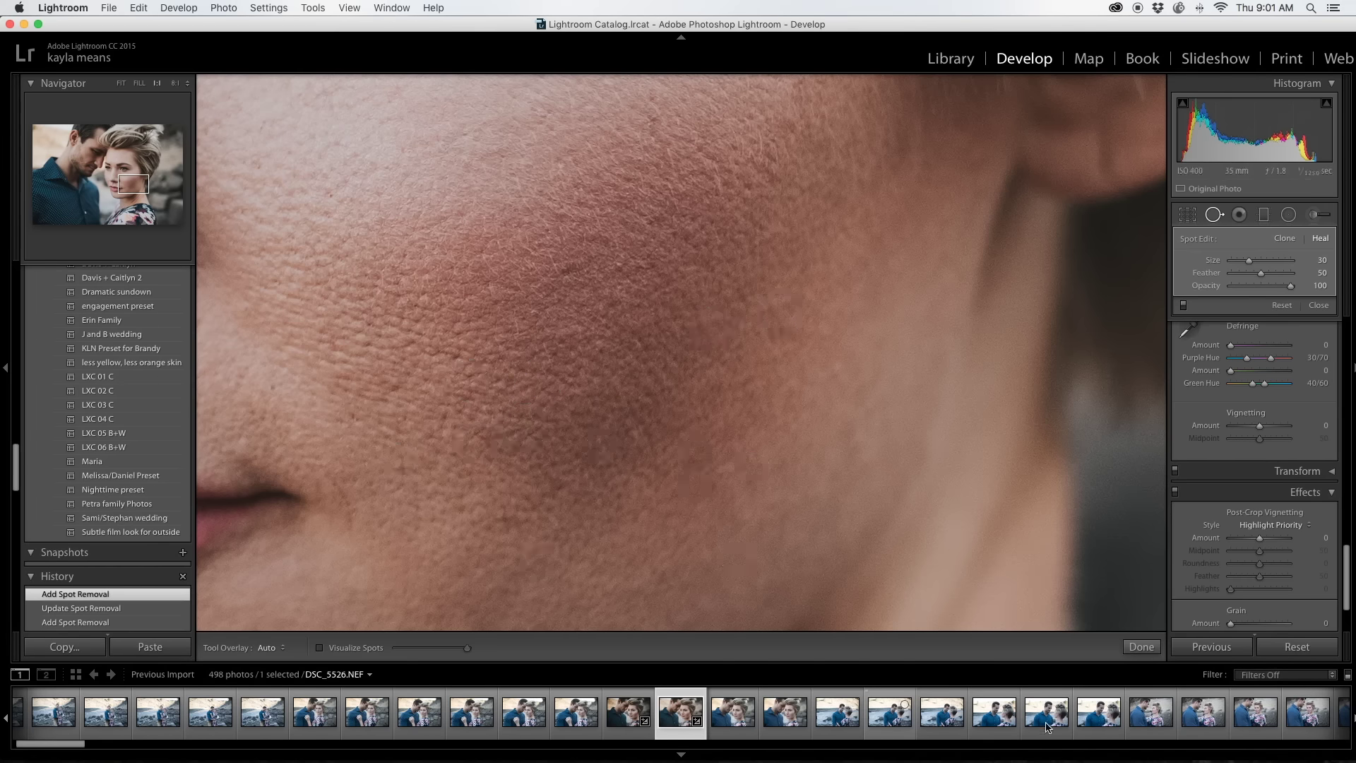
drag(781, 280, 757, 263)
key(q)
click(776, 460)
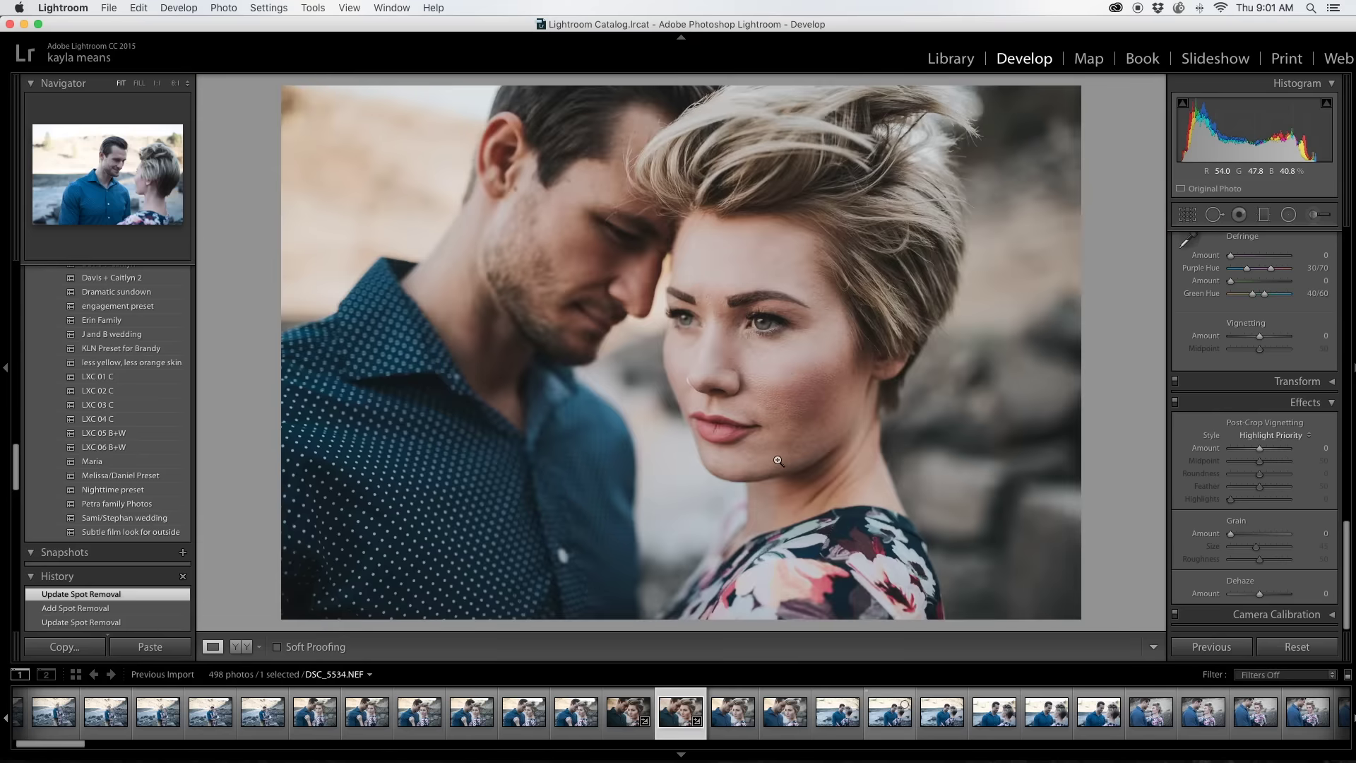
Step: Heal ten blemishes on and around the woman's chin and below her lips
key(q)
click(584, 339)
click(423, 315)
click(656, 454)
click(727, 335)
click(679, 387)
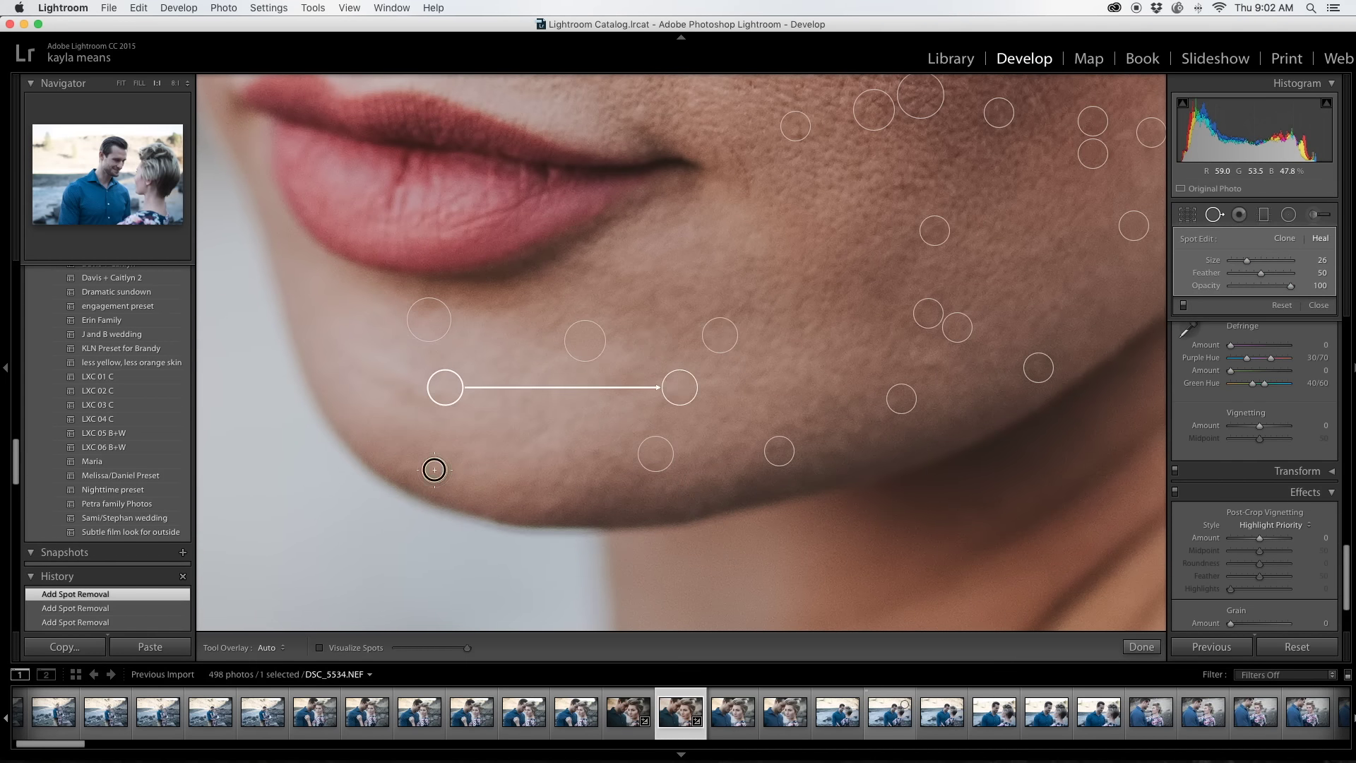
click(435, 470)
click(657, 401)
click(737, 286)
click(639, 282)
click(744, 382)
key(q)
click(551, 439)
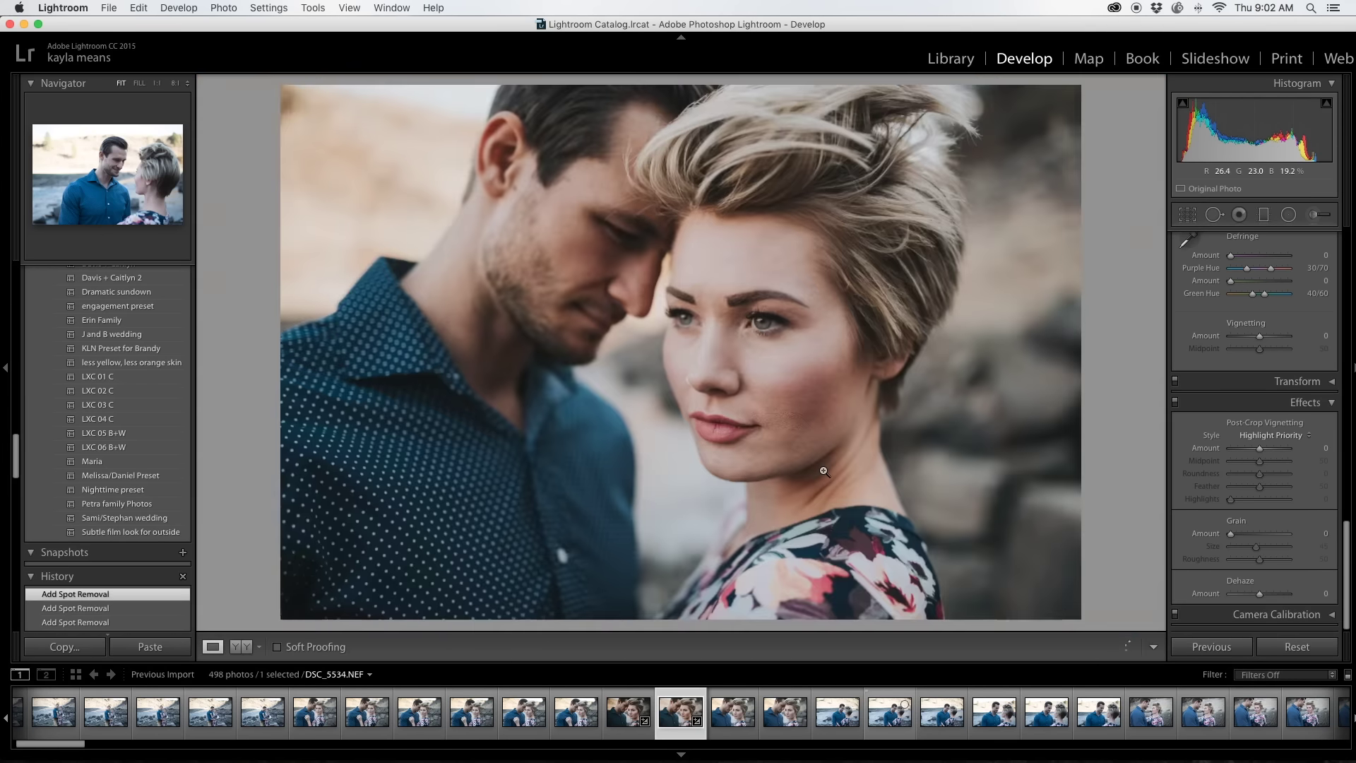
click(551, 439)
Step: Heal a spot on the woman's eyebrow, then return to the whole photo
click(710, 374)
key(q)
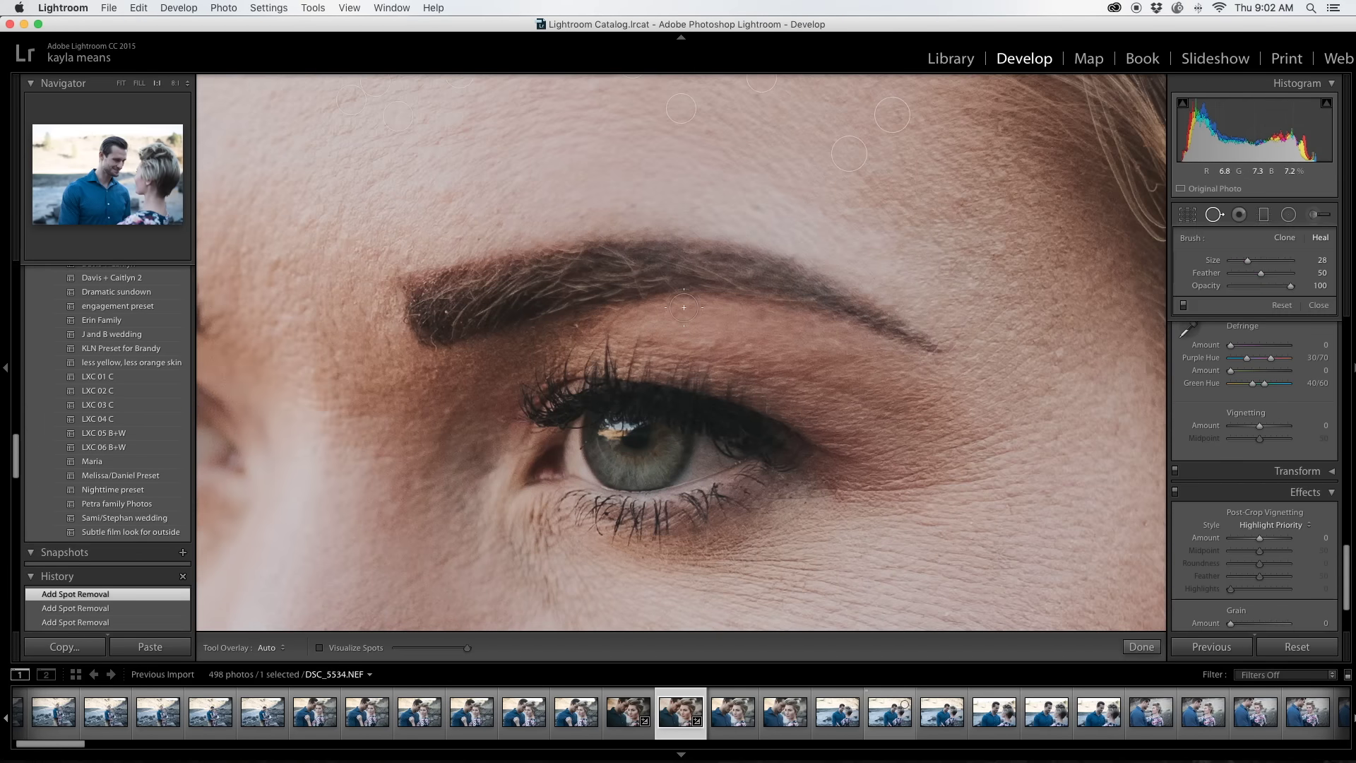
click(576, 327)
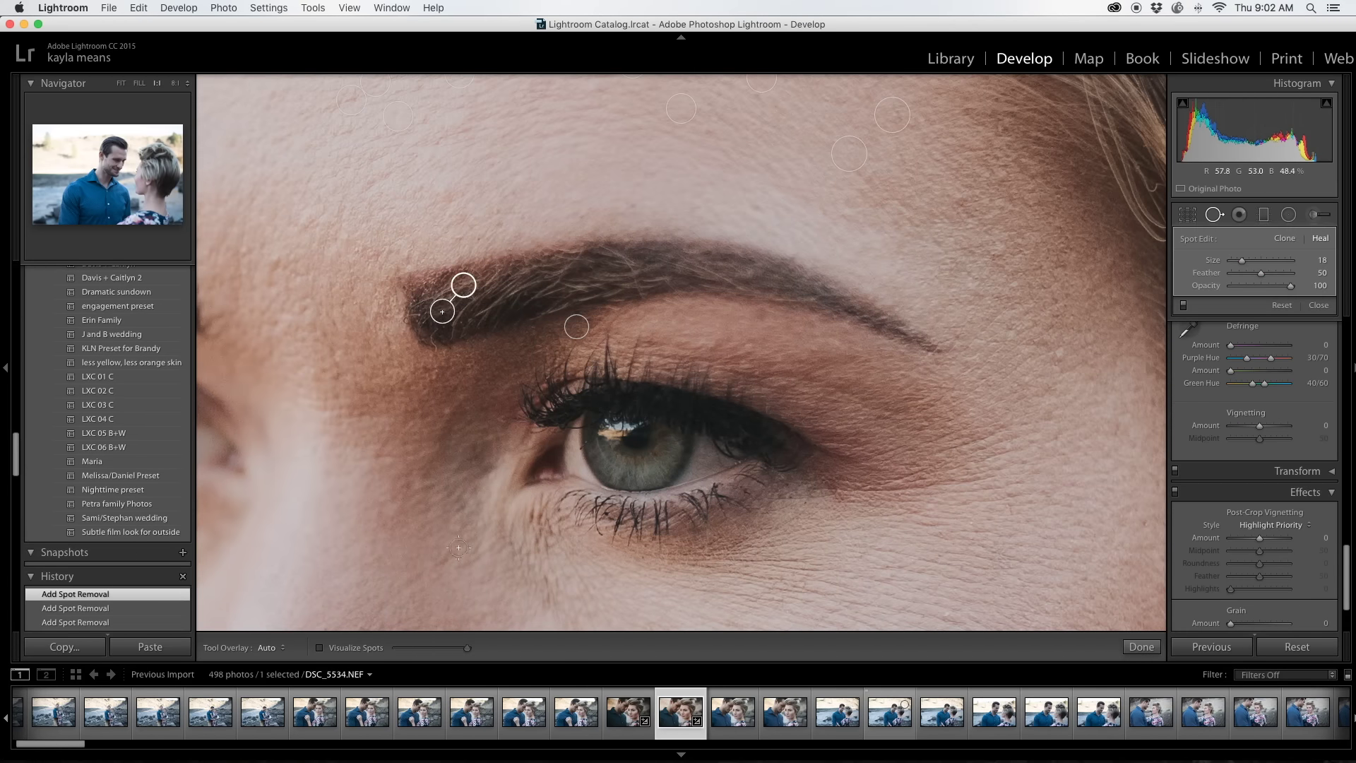
key(q)
click(755, 481)
click(796, 375)
Step: Load the Adjustment Brush with Skin Smooth ++ (Clarity and Sharpness −65, Noise 55)
key(k)
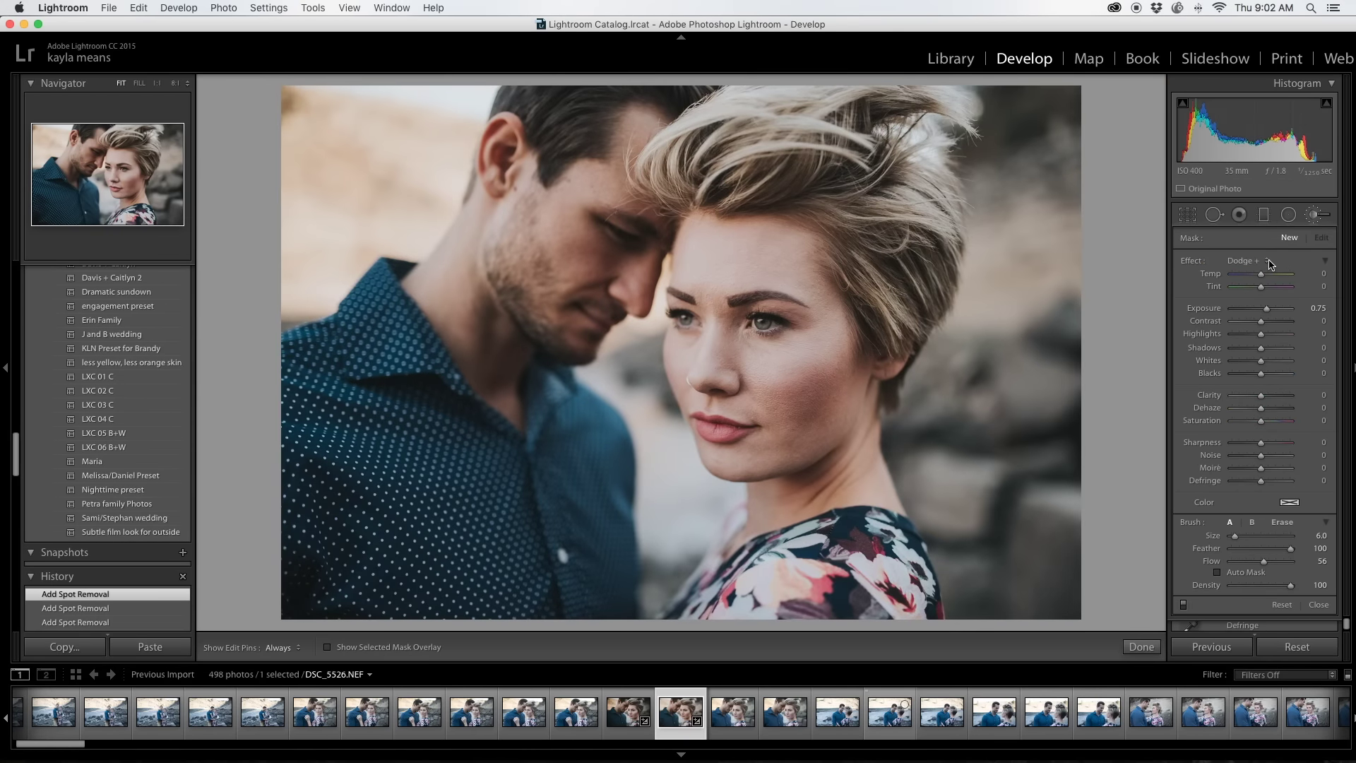
click(1270, 263)
scroll(1249, 135, up, 2)
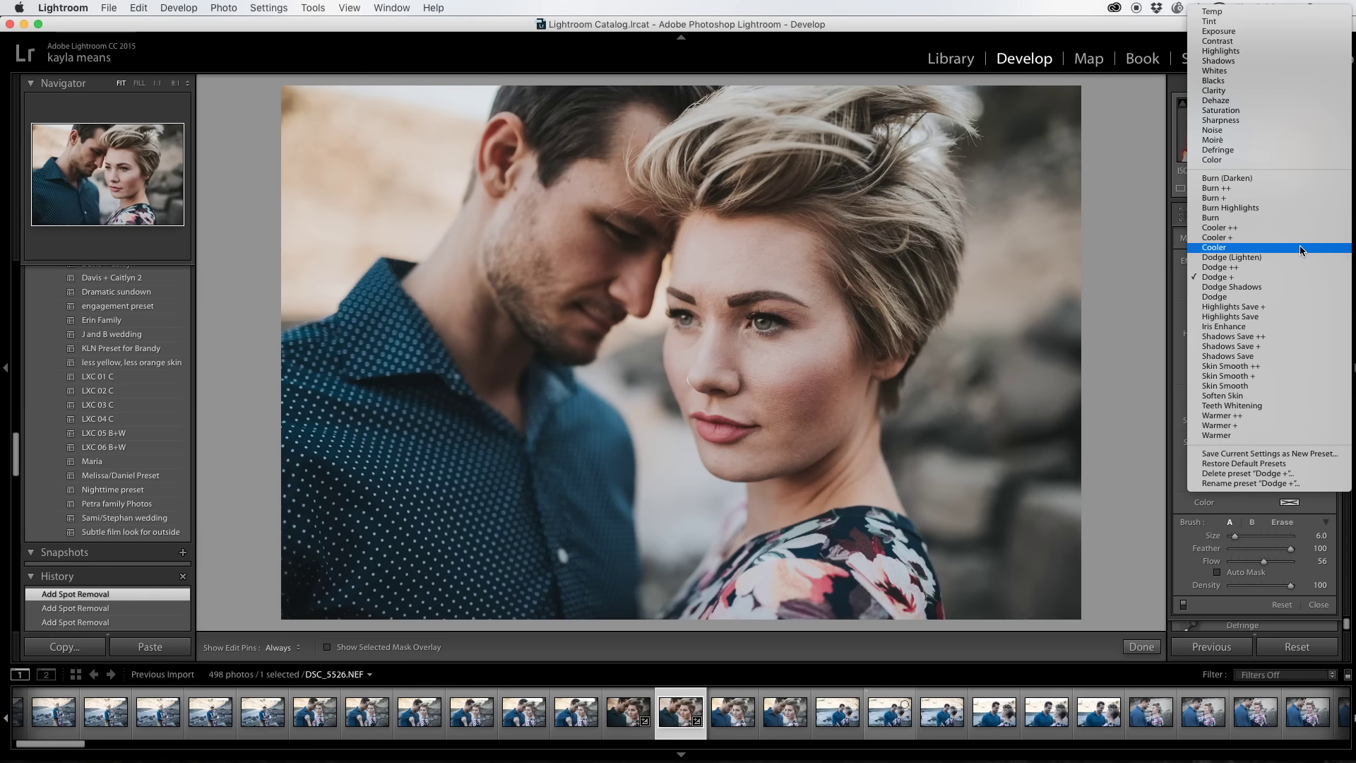
click(1292, 366)
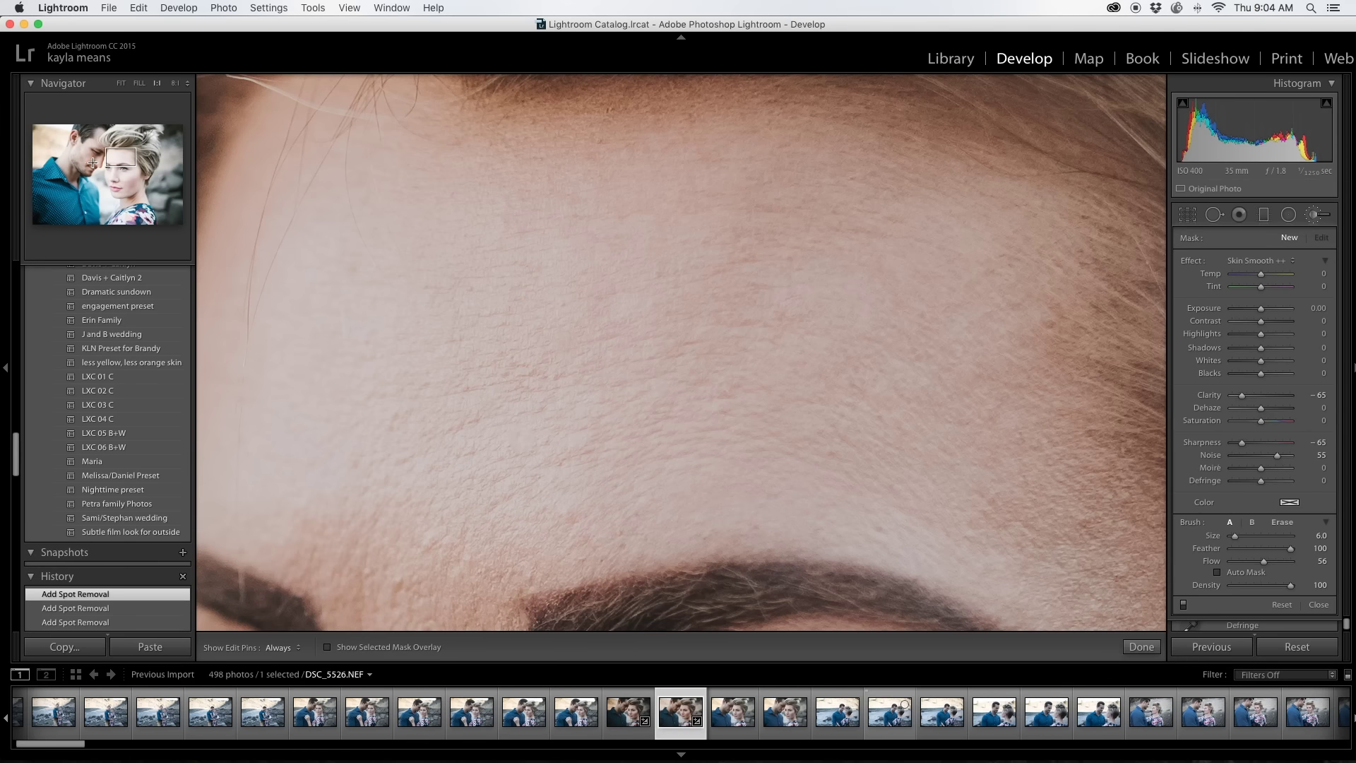
Step: With the mask overlay on, paint Skin Smooth across the forehead above the brow
key(o)
key(bracketright)
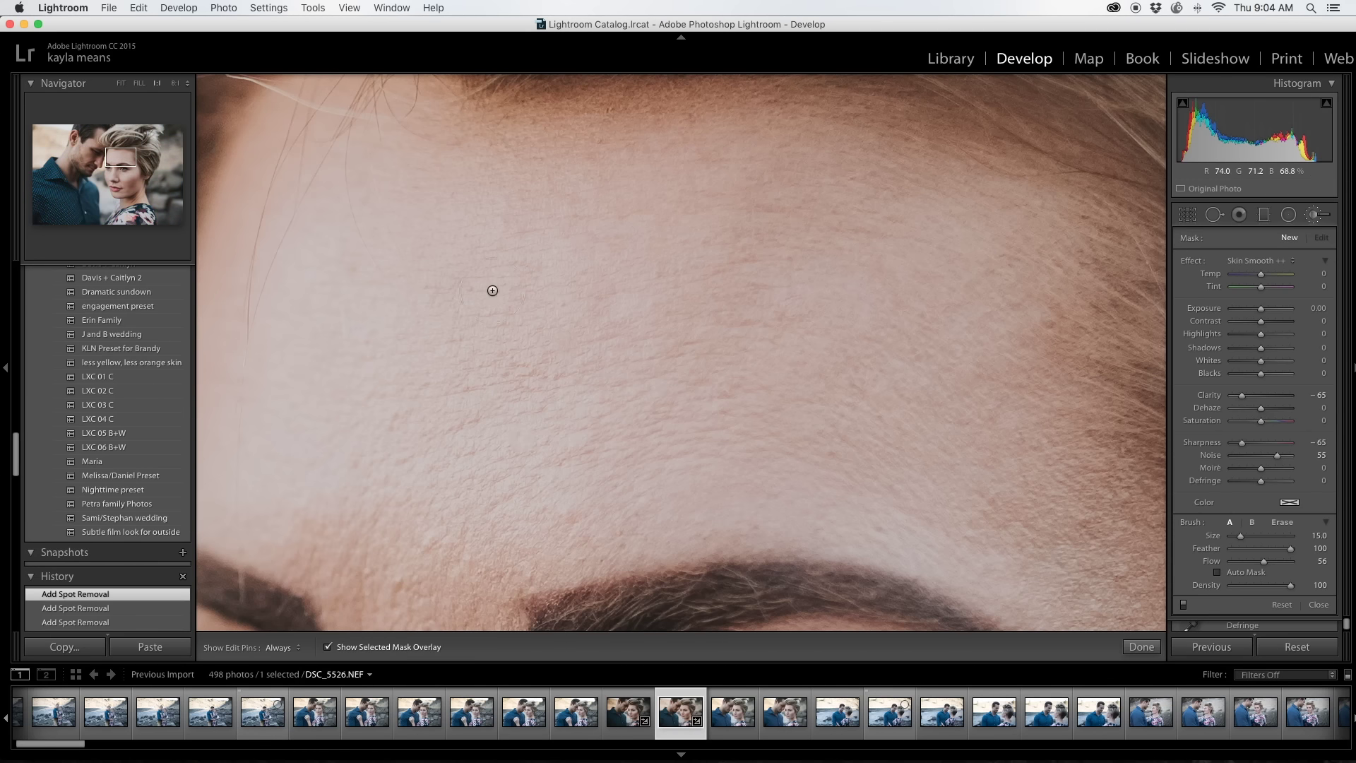
mouse_move(696, 291)
mouse_down()
mouse_move(476, 267)
mouse_move(777, 318)
mouse_up()
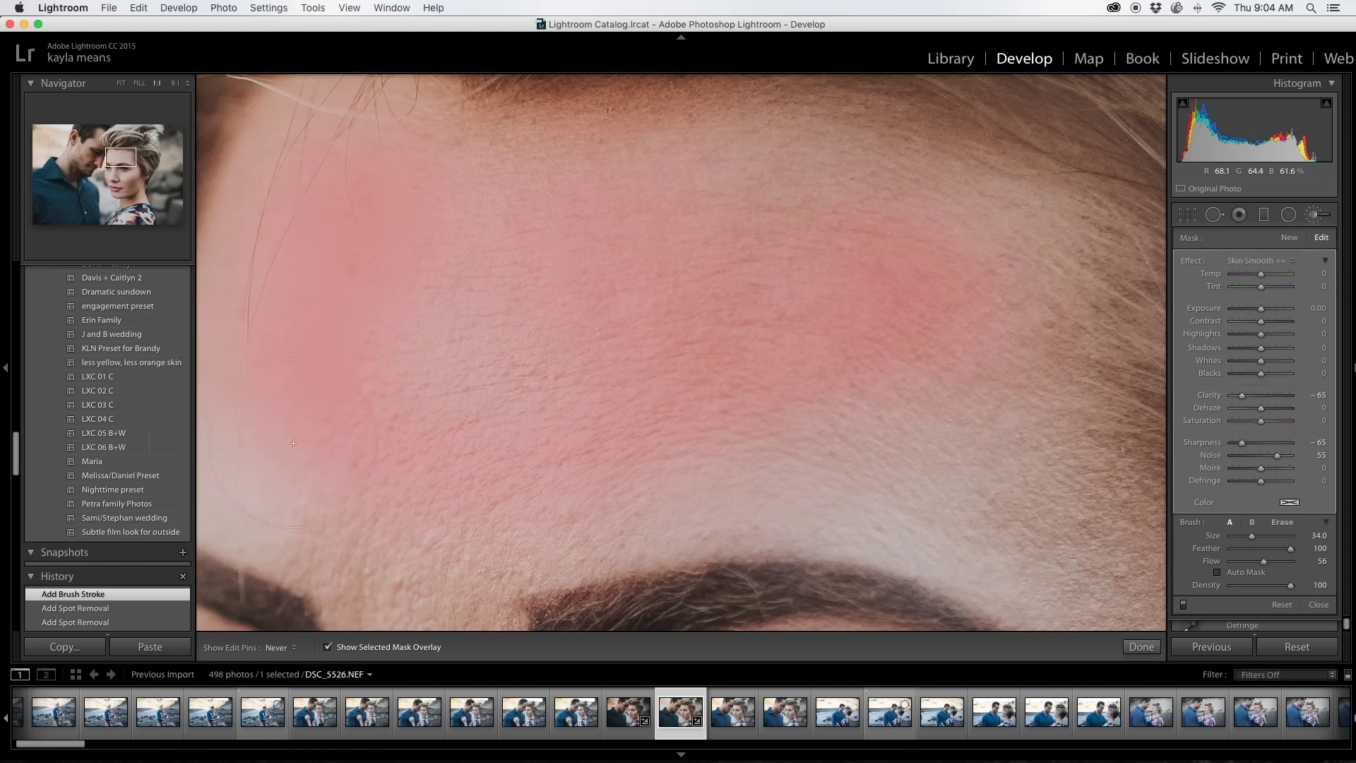
scroll(333, 327, down, 3)
key(bracketleft)
drag(692, 273, 1031, 289)
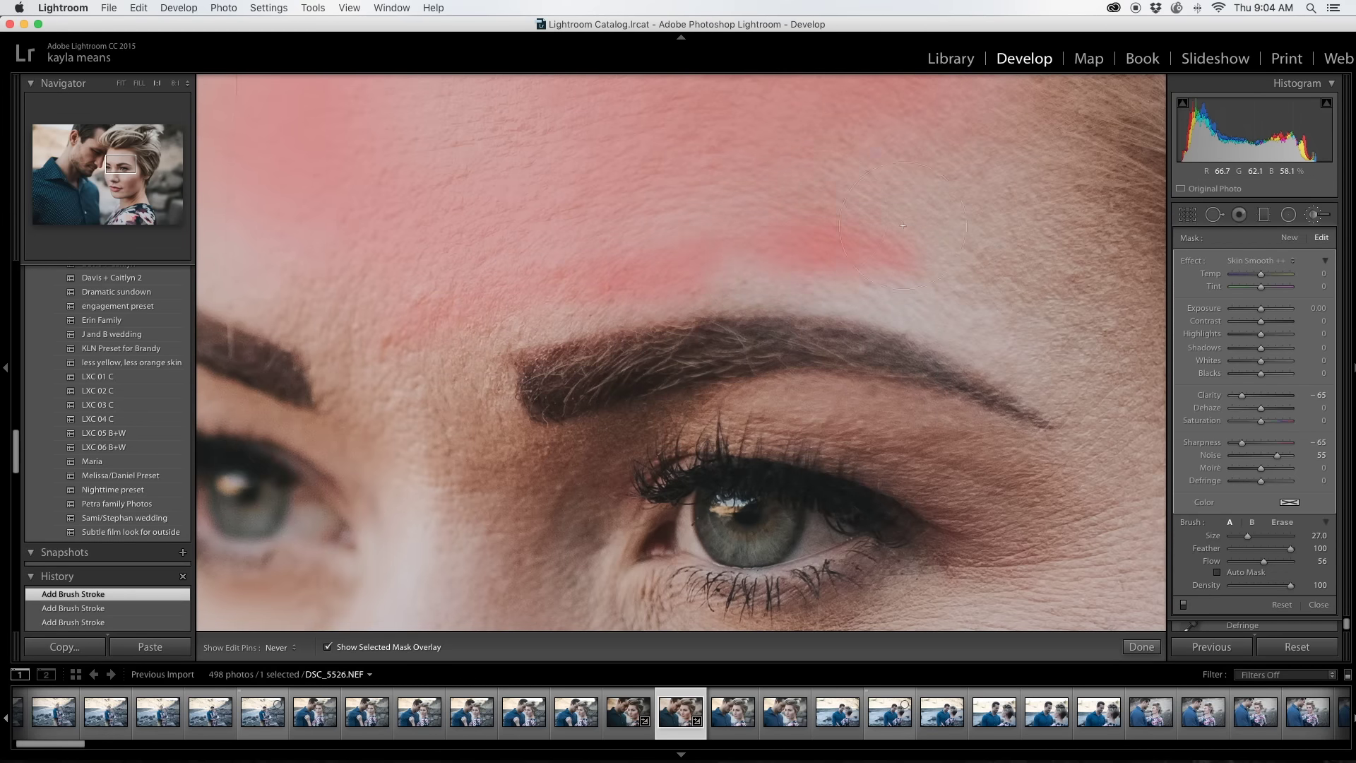
Step: Paint skin smoothing between the brows with a smaller brush
key(h)
key(bracketleft)
drag(408, 276, 459, 388)
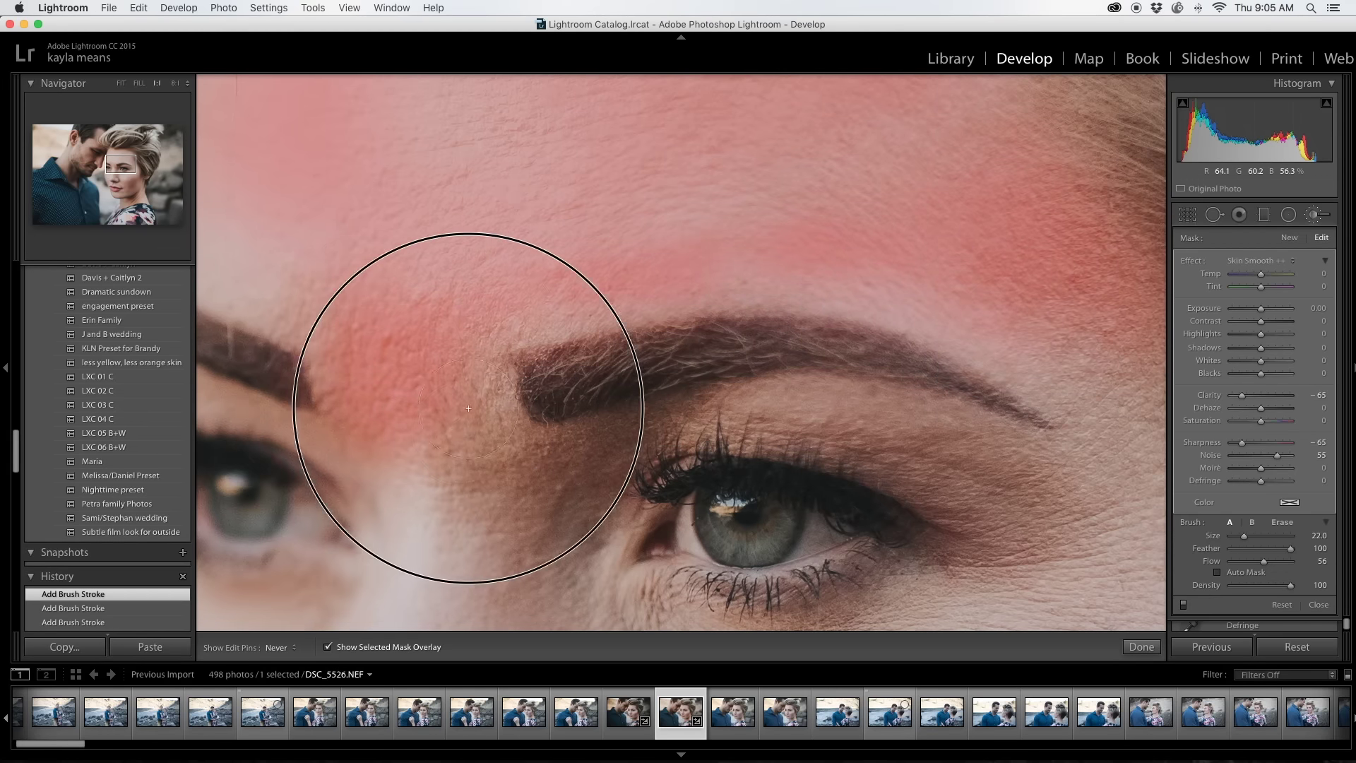
key(h)
scroll(394, 228, down, 5)
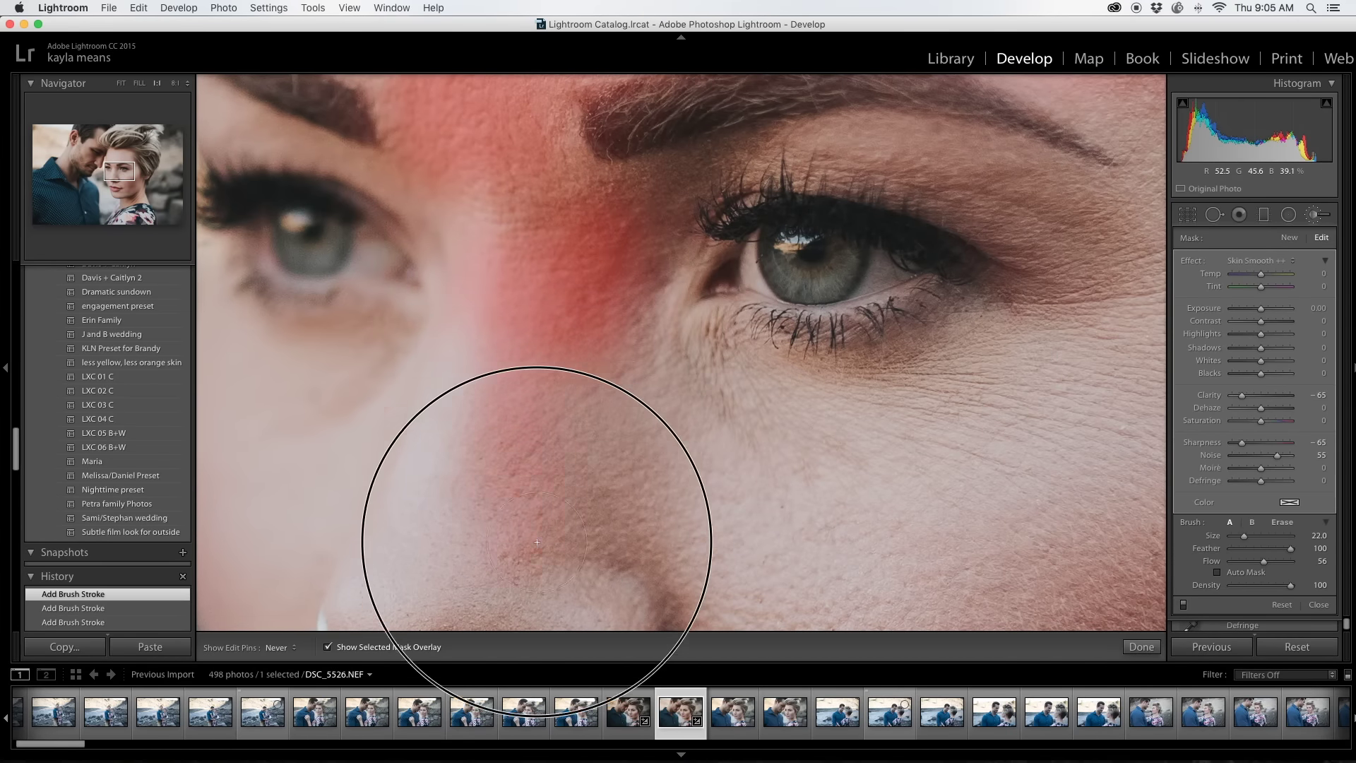
Step: Smooth the skin under the eye and over the upper cheek
drag(725, 400, 868, 459)
scroll(777, 318, right, 5)
mouse_move(695, 251)
mouse_down()
mouse_move(786, 191)
mouse_move(363, 423)
mouse_move(745, 333)
mouse_move(803, 603)
mouse_up()
scroll(803, 603, down, 3)
scroll(803, 603, down, 3)
key(bracketright)
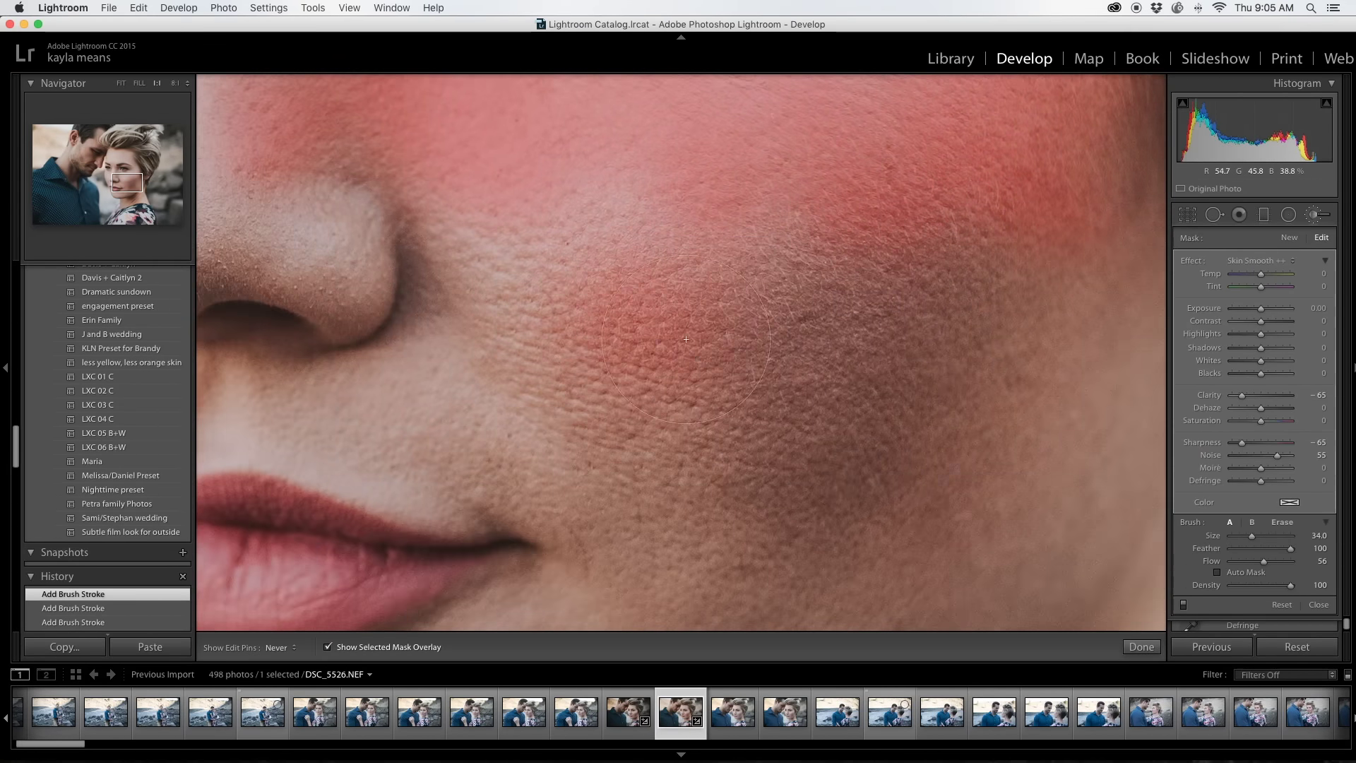
scroll(716, 328, down, 5)
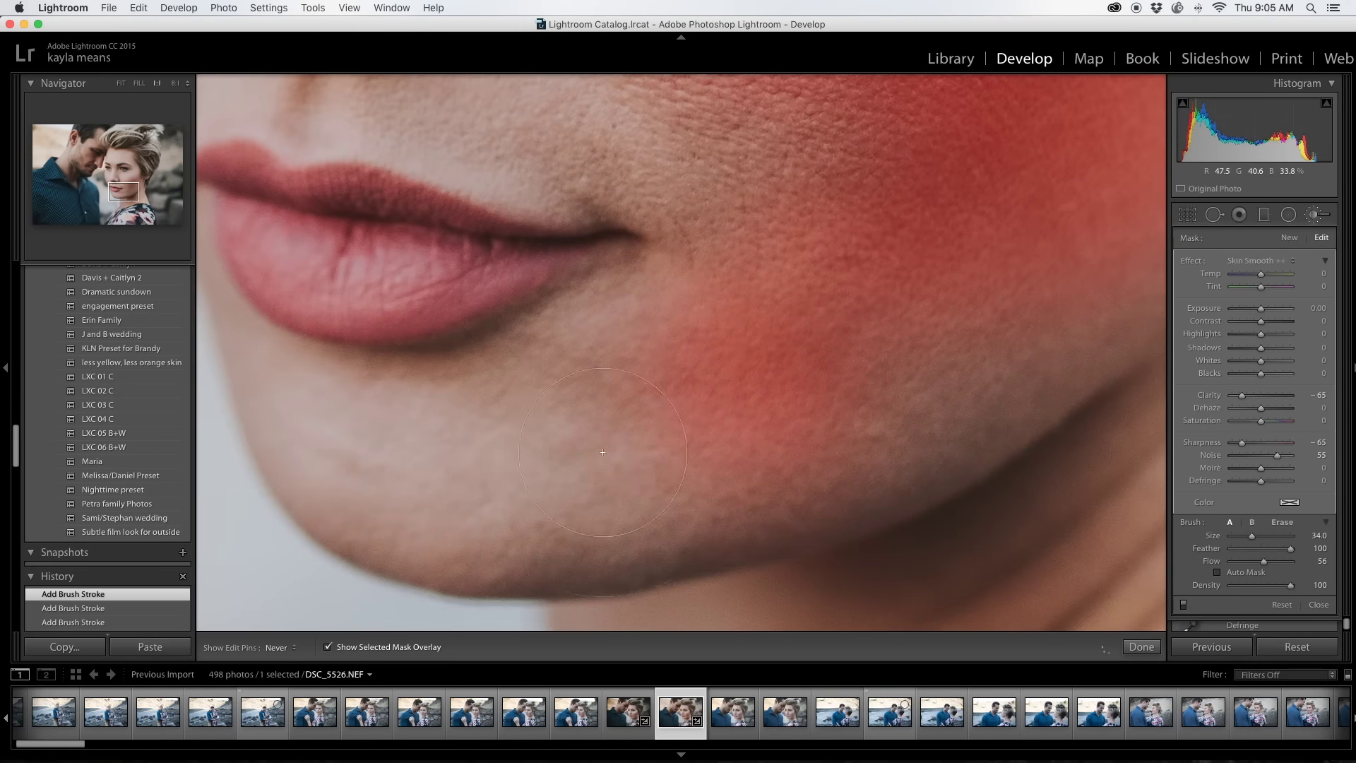
Step: Paint smoothing between the nose and cheek and across the nose tip
key(h)
scroll(716, 353, up, 5)
drag(658, 296, 575, 242)
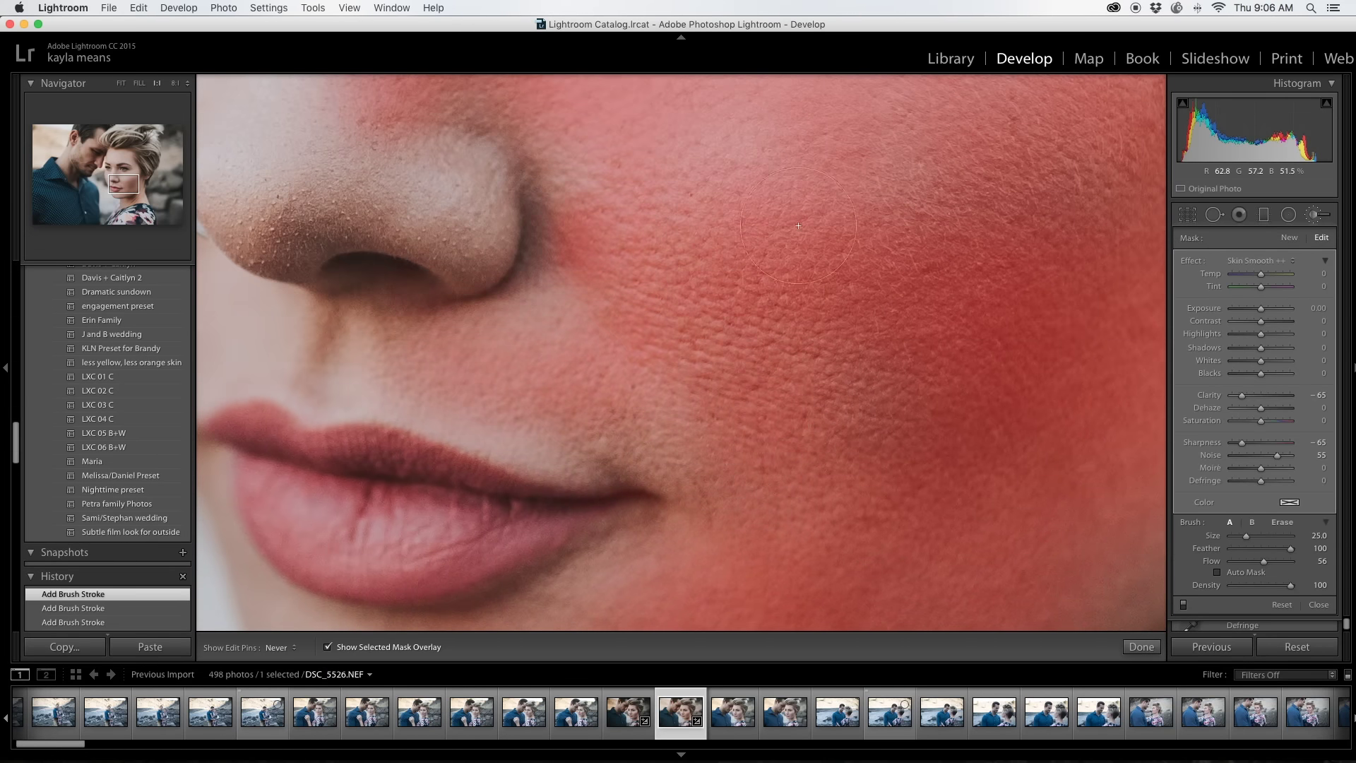
drag(137, 192, 115, 178)
mouse_move(536, 424)
mouse_down()
mouse_move(758, 453)
mouse_move(545, 304)
mouse_move(817, 318)
mouse_up()
Step: Check the result without the mask, then smooth the skin above the eyebrow
key(h)
click(327, 647)
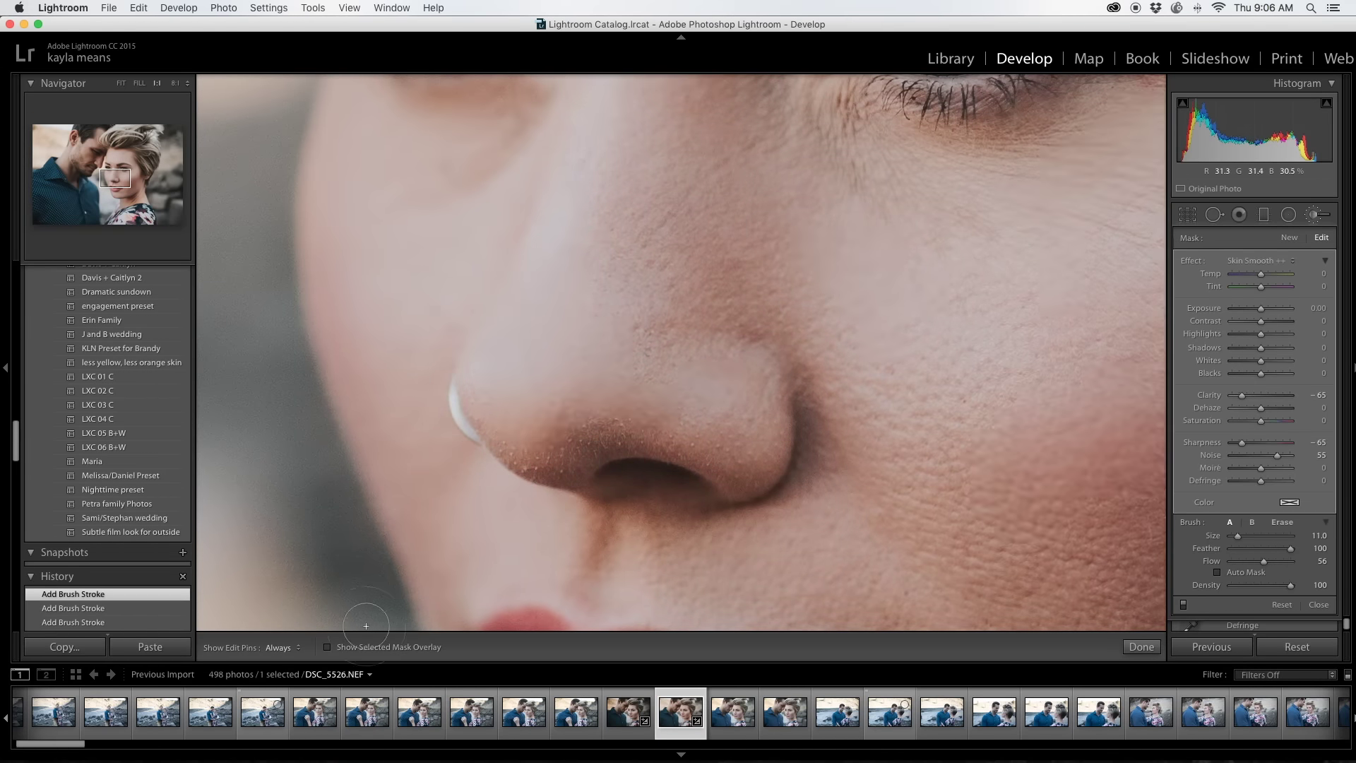
key(o)
key(h)
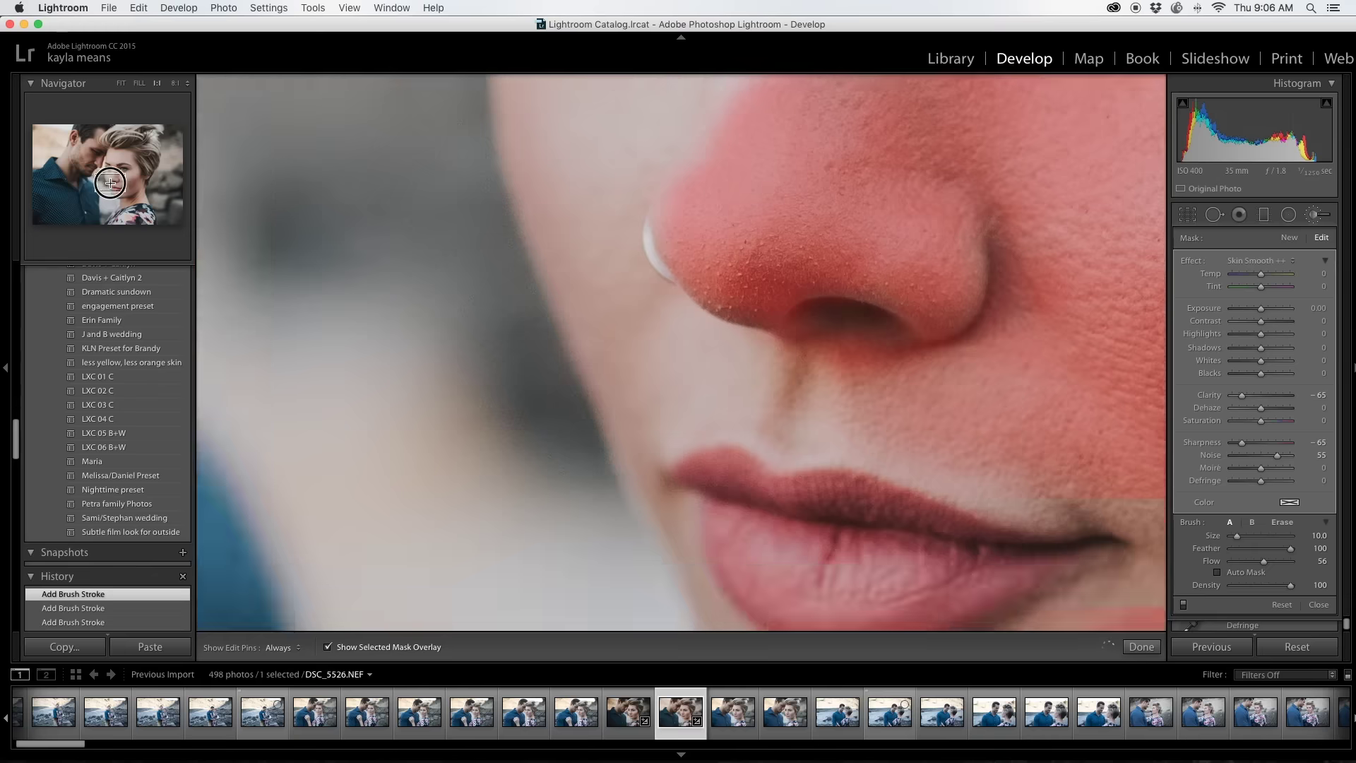
drag(116, 185, 127, 164)
key(h)
key(h)
key(bracketleft)
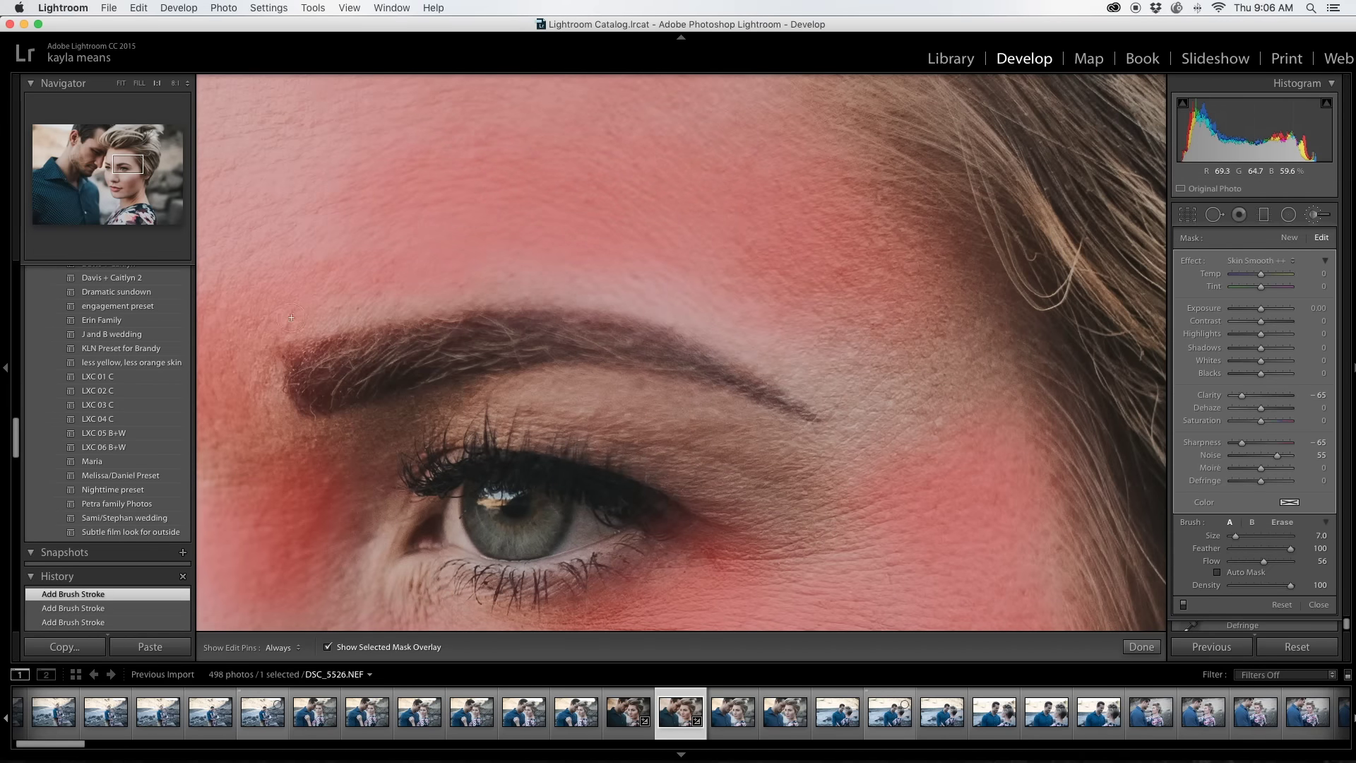
drag(756, 323, 769, 293)
Step: Smooth along the eyelid with a small brush, hide the overlay and finish
key(bracketright)
key(bracketright)
key(bracketright)
key(bracketleft)
key(bracketleft)
key(bracketleft)
mouse_move(302, 454)
mouse_down()
mouse_move(636, 409)
mouse_move(801, 514)
mouse_move(824, 463)
mouse_up()
key(h)
click(349, 648)
click(1142, 647)
Step: Move one of the existing heal spots lower on the cheek
click(806, 458)
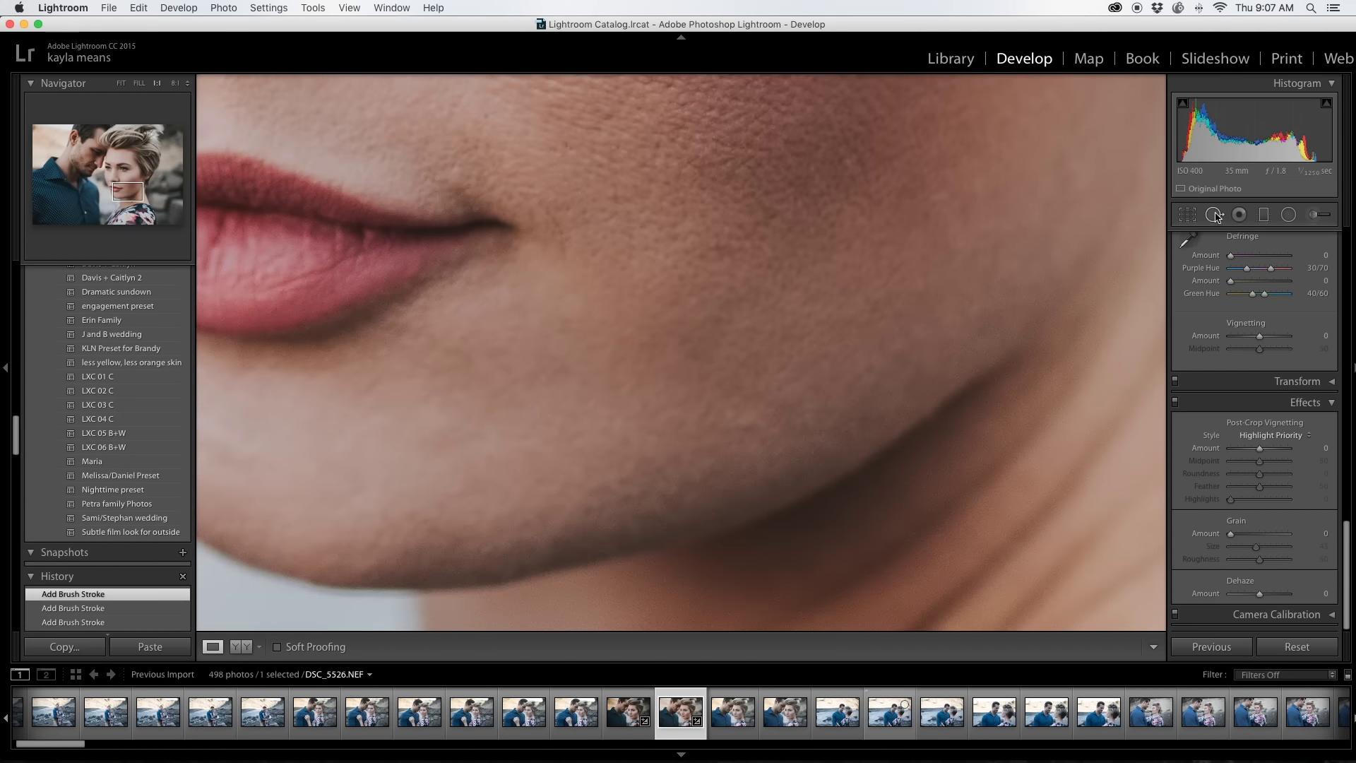
click(1214, 215)
drag(663, 408, 665, 462)
key(q)
click(973, 496)
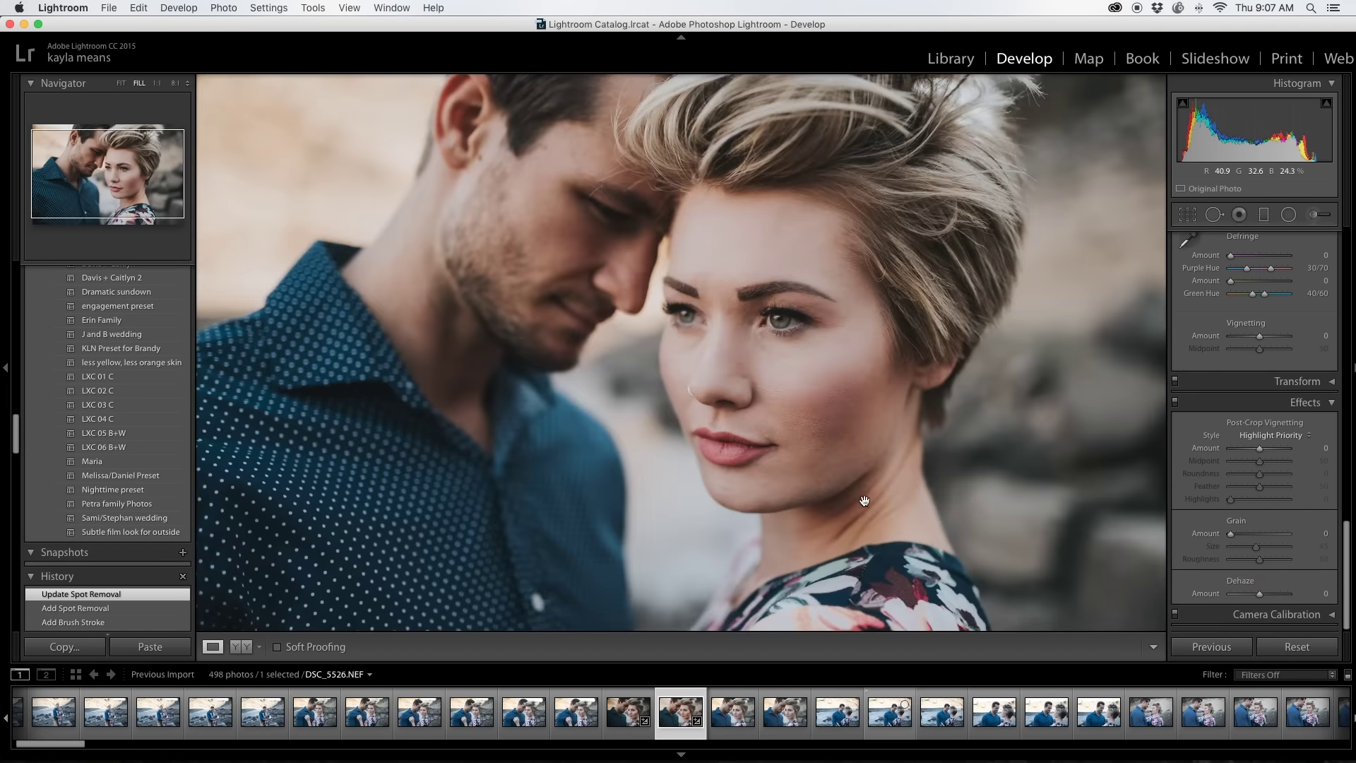
Step: Paint a smoothing stroke on the cheek, then undo it
click(865, 500)
key(k)
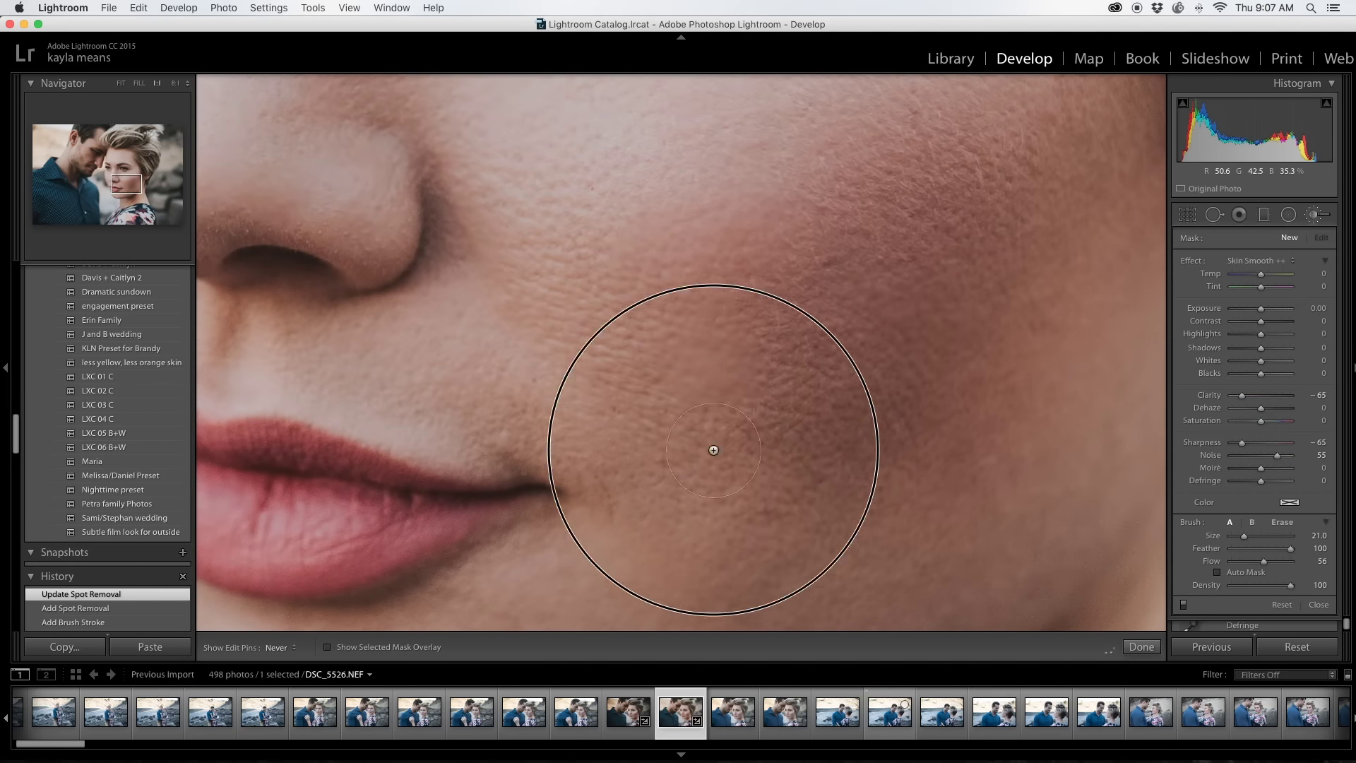
drag(739, 386, 649, 313)
key(super+z)
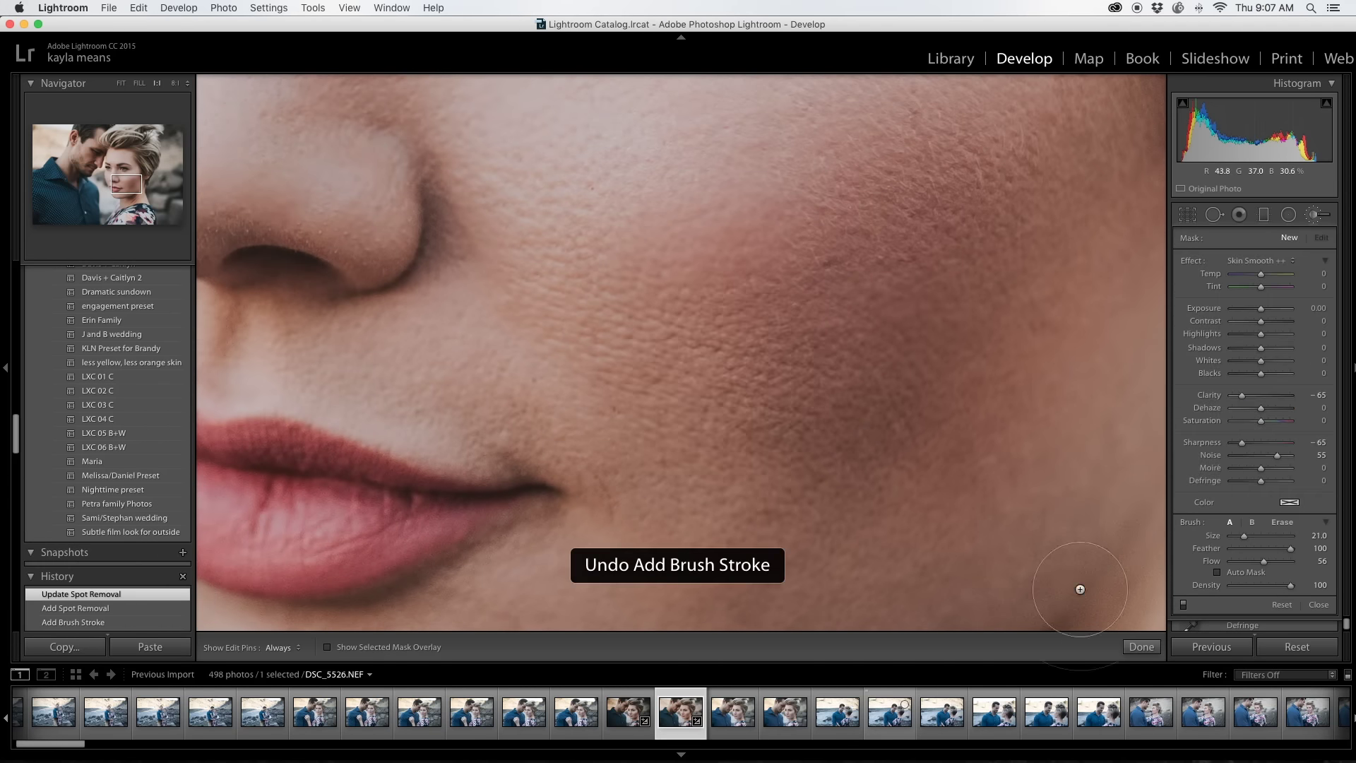
key(z)
Step: With the mask overlay shown, repaint Skin Smooth over the cheek, jaw and forehead
key(o)
drag(819, 441, 776, 469)
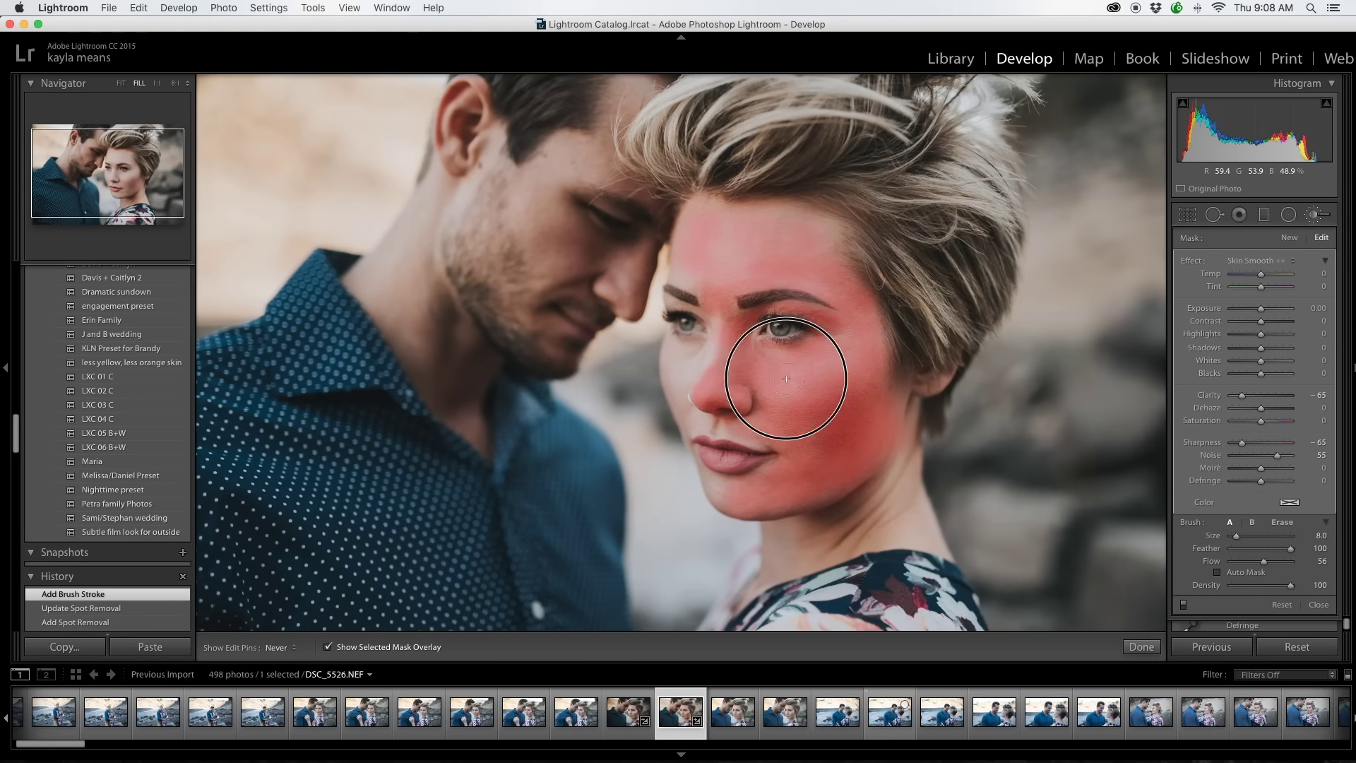
click(670, 379)
key(bracketright)
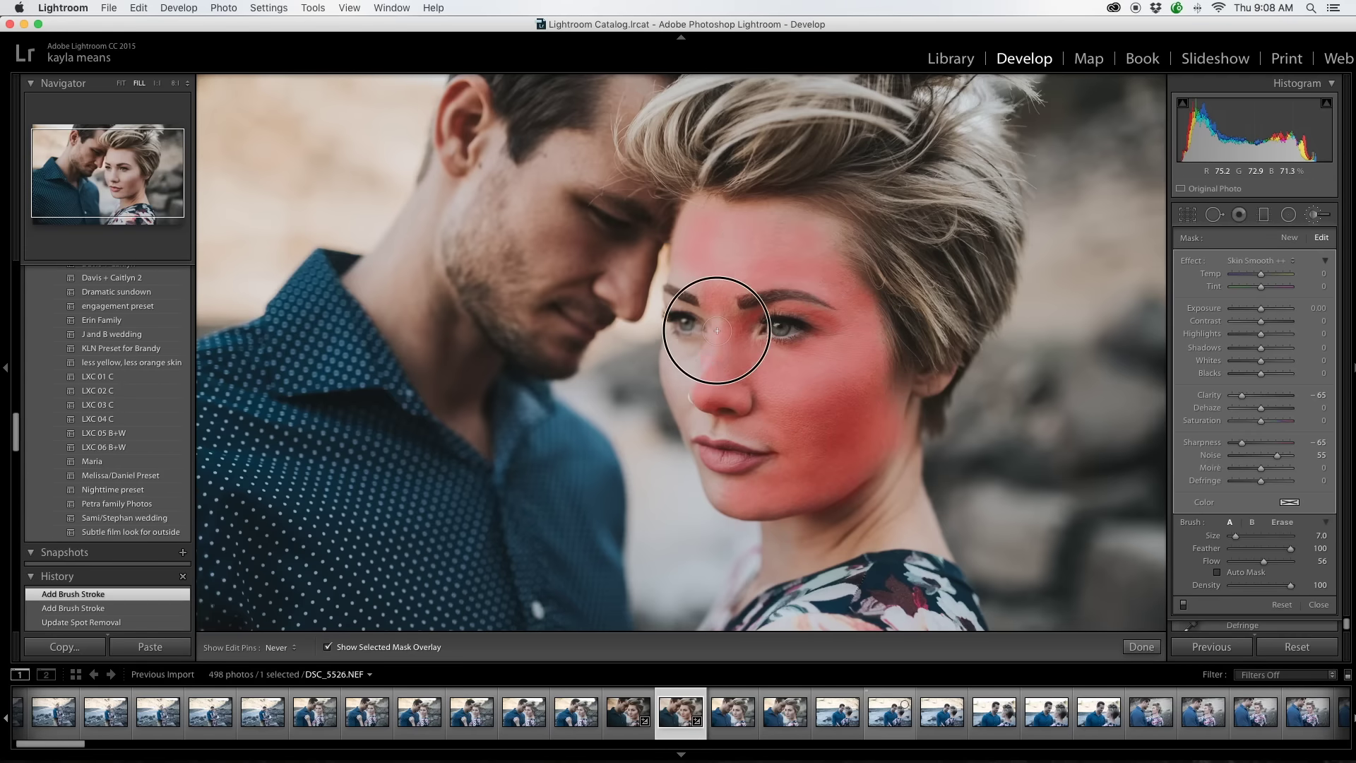
drag(836, 275, 866, 469)
key(bracketleft)
key(bracketleft)
key(bracketleft)
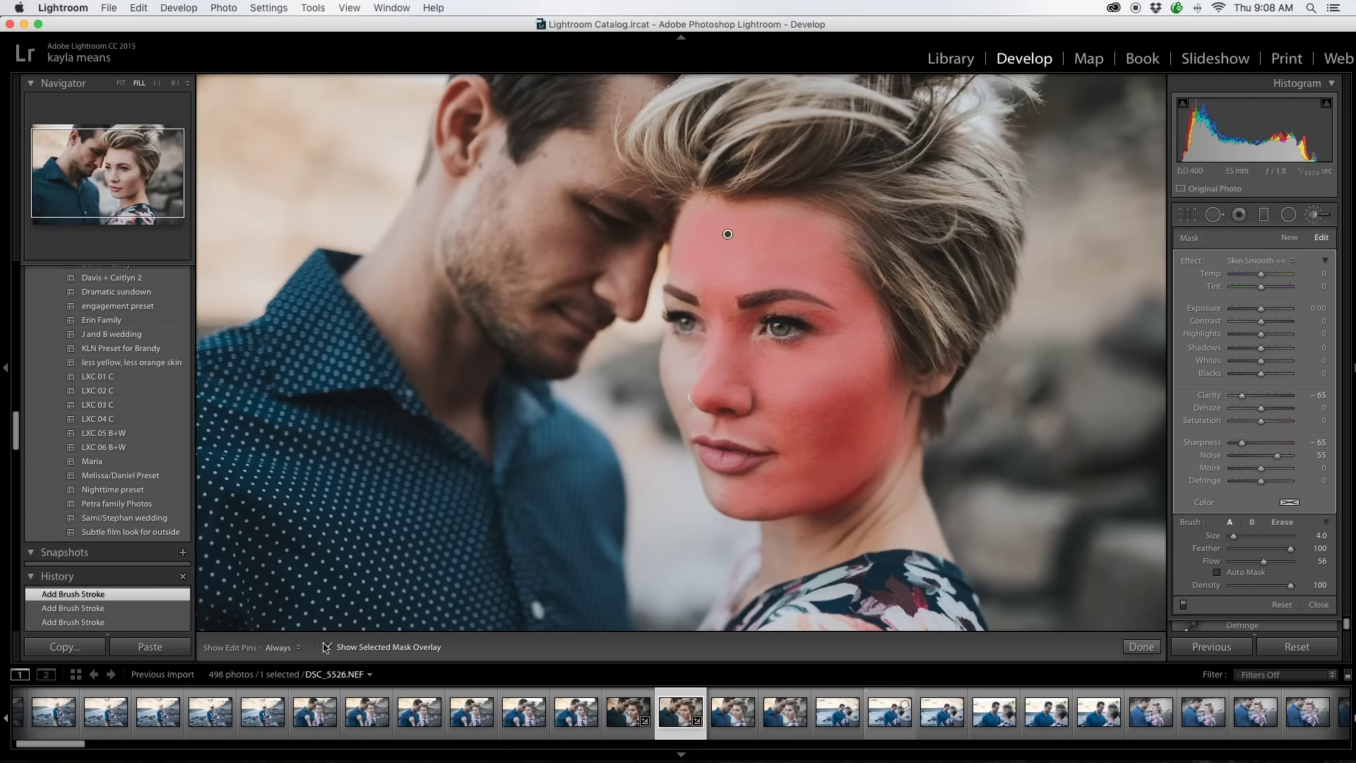
Step: Start a new brush adjustment on the couple portrait with the Soften Skin effect
click(326, 647)
click(628, 712)
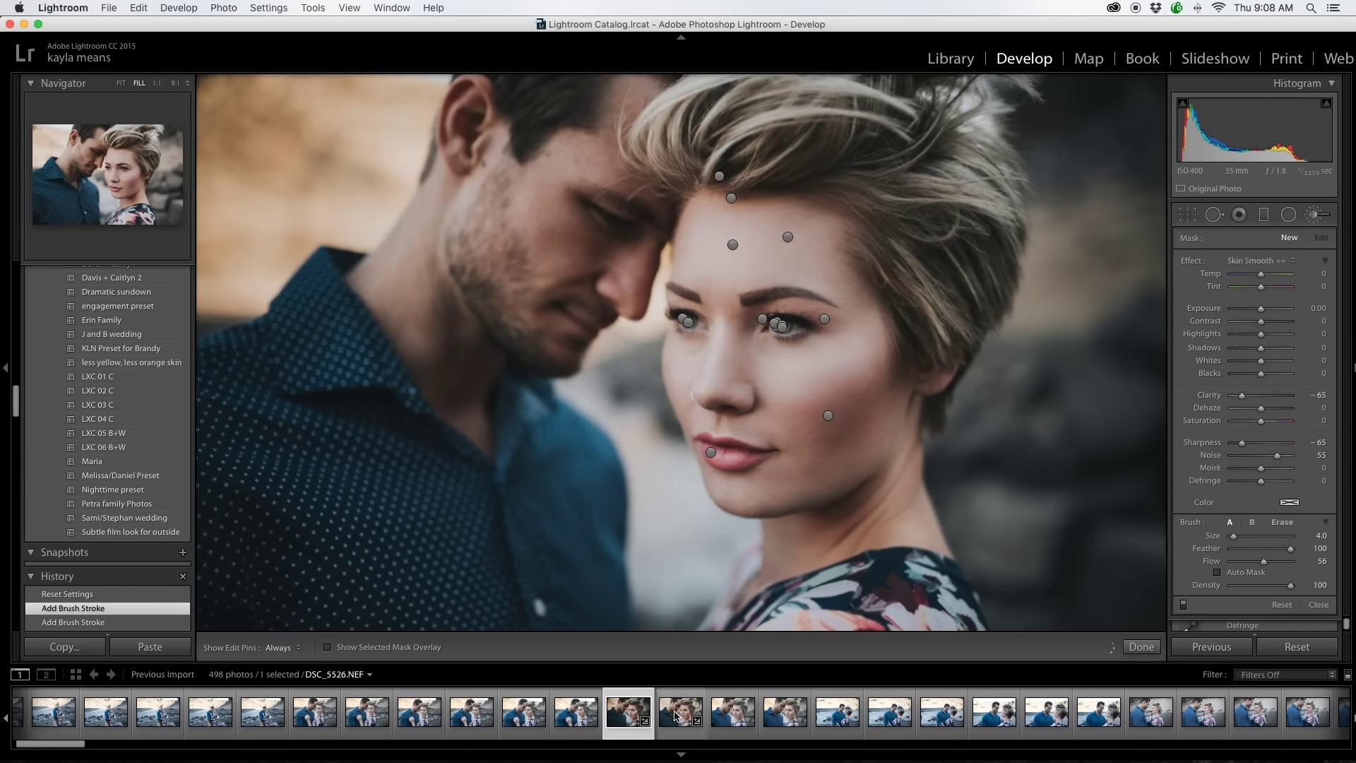
click(674, 716)
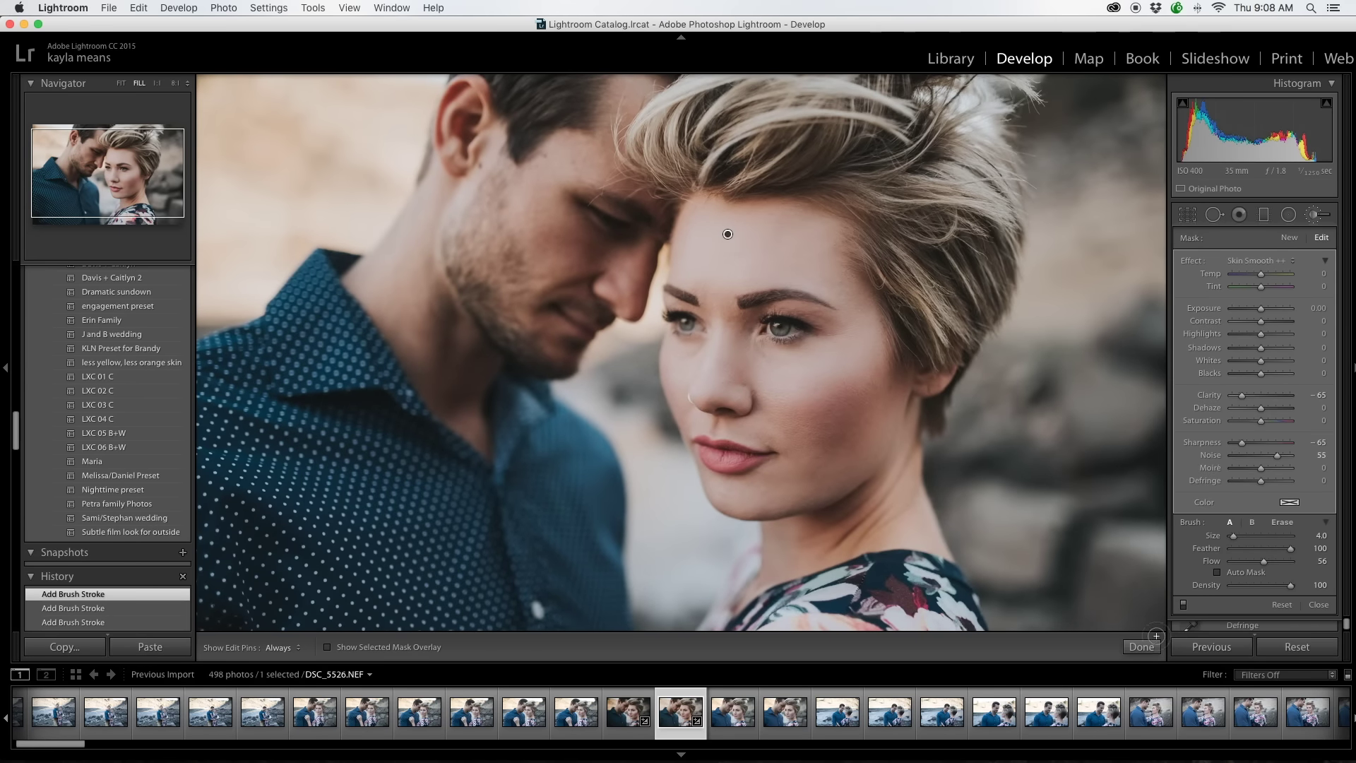
click(1289, 237)
click(1251, 261)
click(1296, 265)
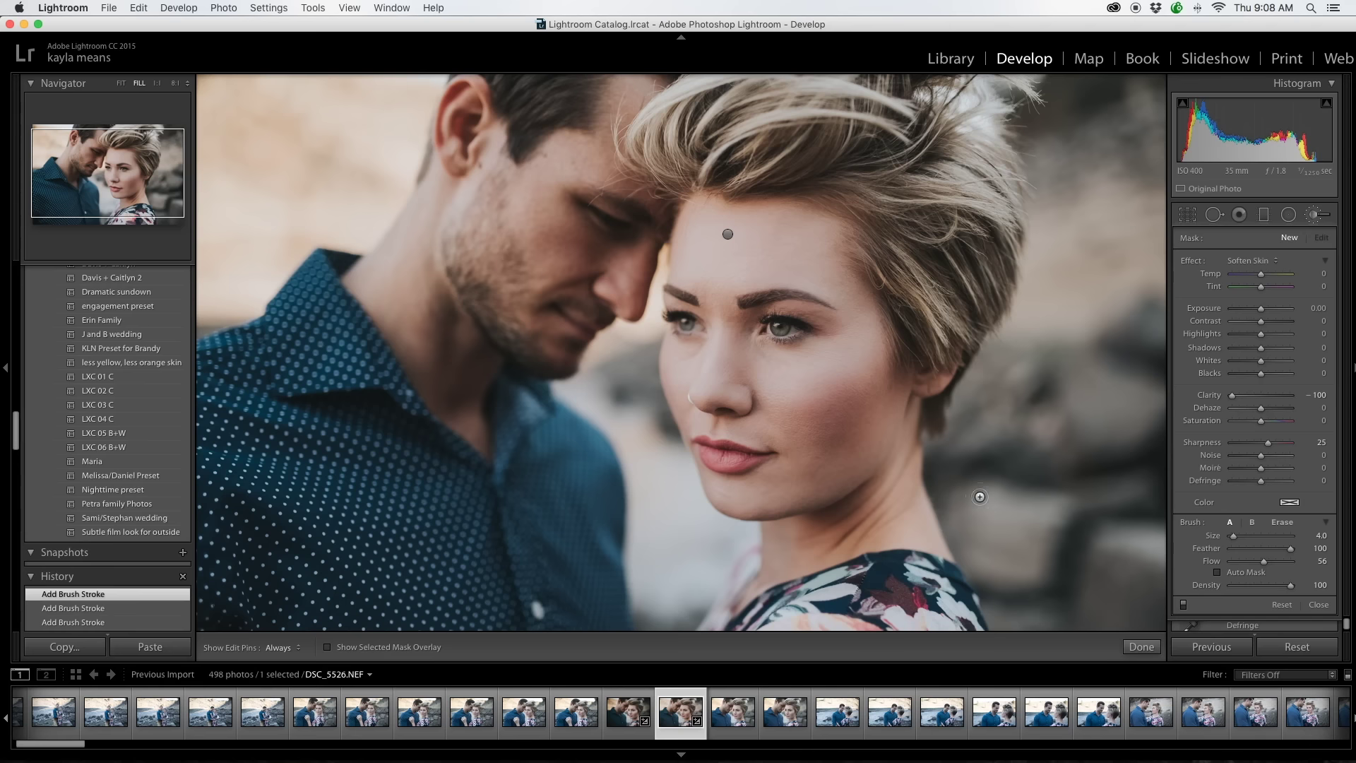
Step: Paint Soften Skin across the forehead and down the nose bridge, then finish
mouse_move(781, 250)
mouse_down()
mouse_move(680, 257)
mouse_move(802, 242)
mouse_move(690, 266)
mouse_move(799, 278)
mouse_move(766, 384)
mouse_move(857, 327)
mouse_move(826, 445)
mouse_move(847, 482)
mouse_move(899, 433)
mouse_up()
key(bracketleft)
key(bracketleft)
key(bracketleft)
drag(714, 303, 702, 387)
key(h)
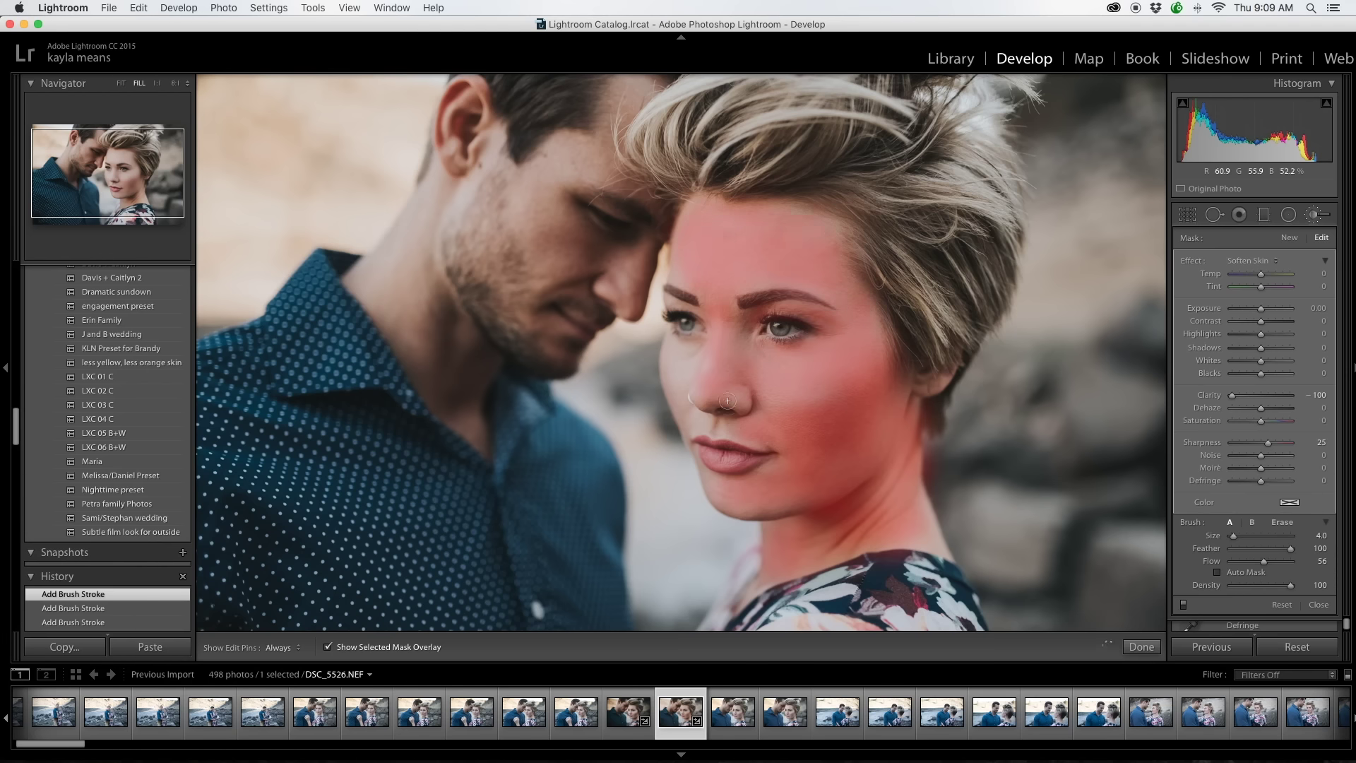
key(o)
click(1141, 646)
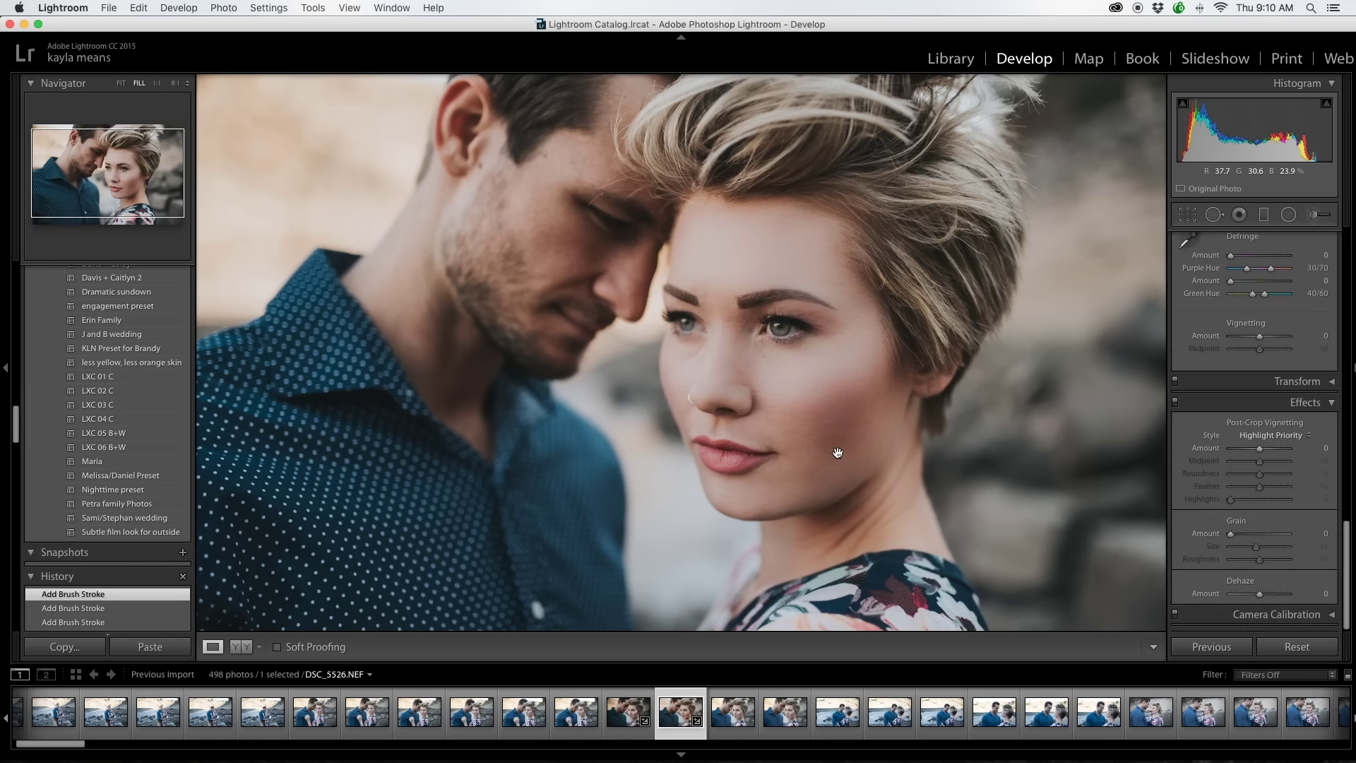
Step: Delete the Skin Smooth ++ nose adjustment painted around the left nostril
click(835, 444)
scroll(823, 382, left, 5)
scroll(823, 382, up, 3)
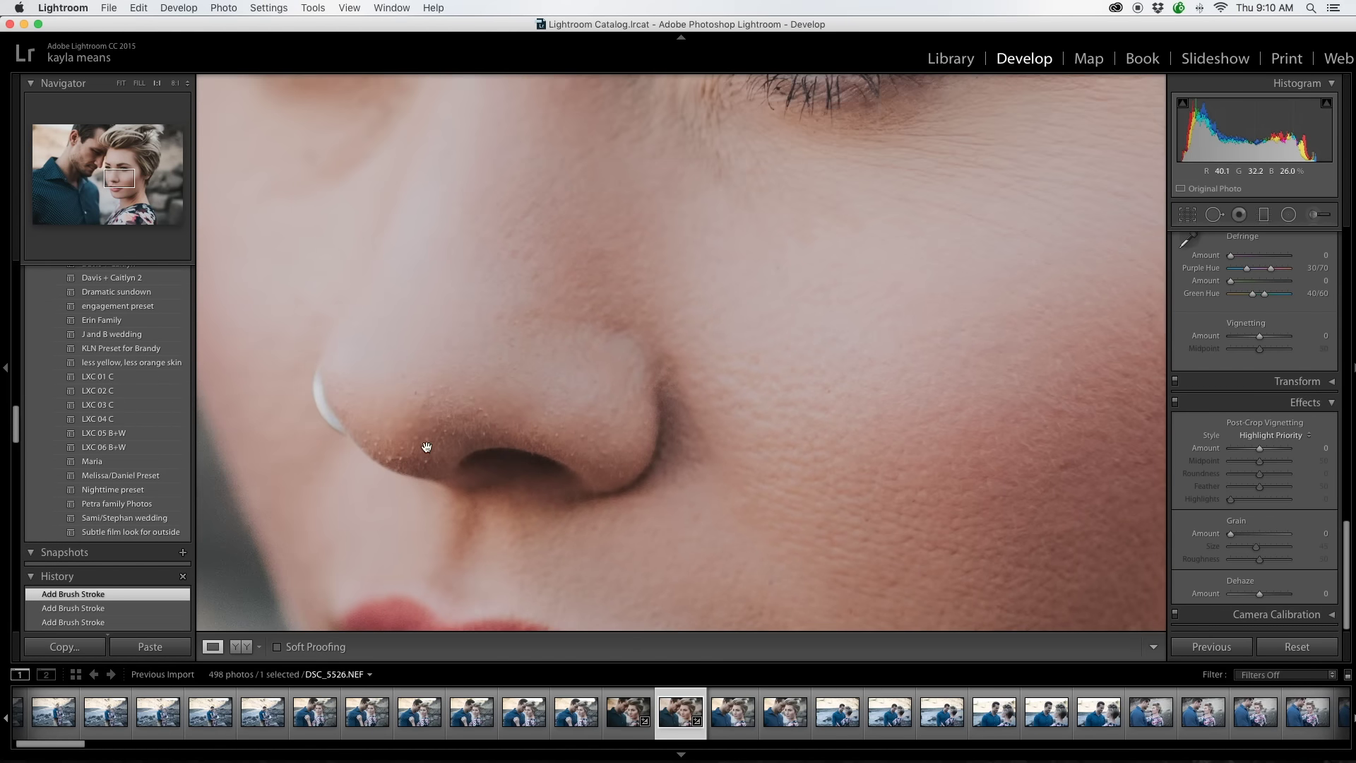
click(1318, 214)
click(1260, 260)
click(1272, 219)
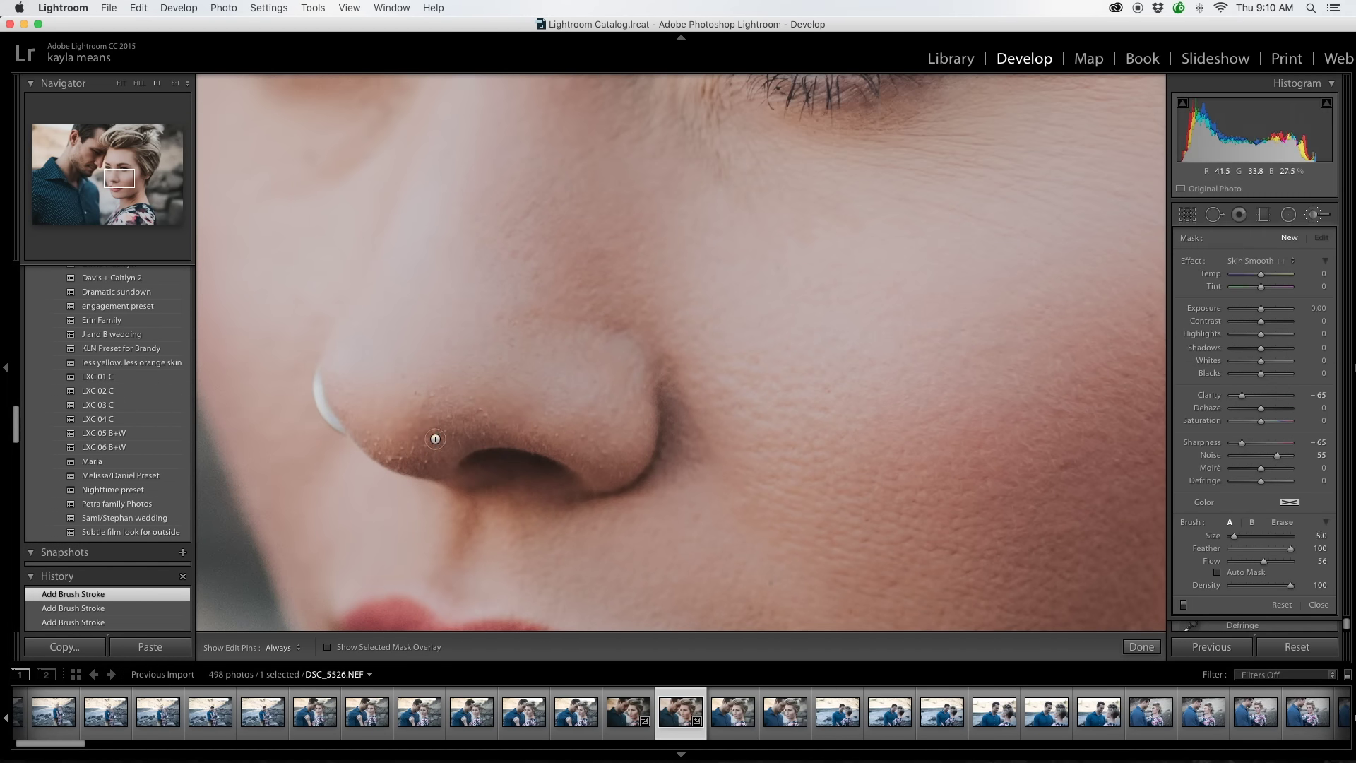
drag(433, 438, 421, 388)
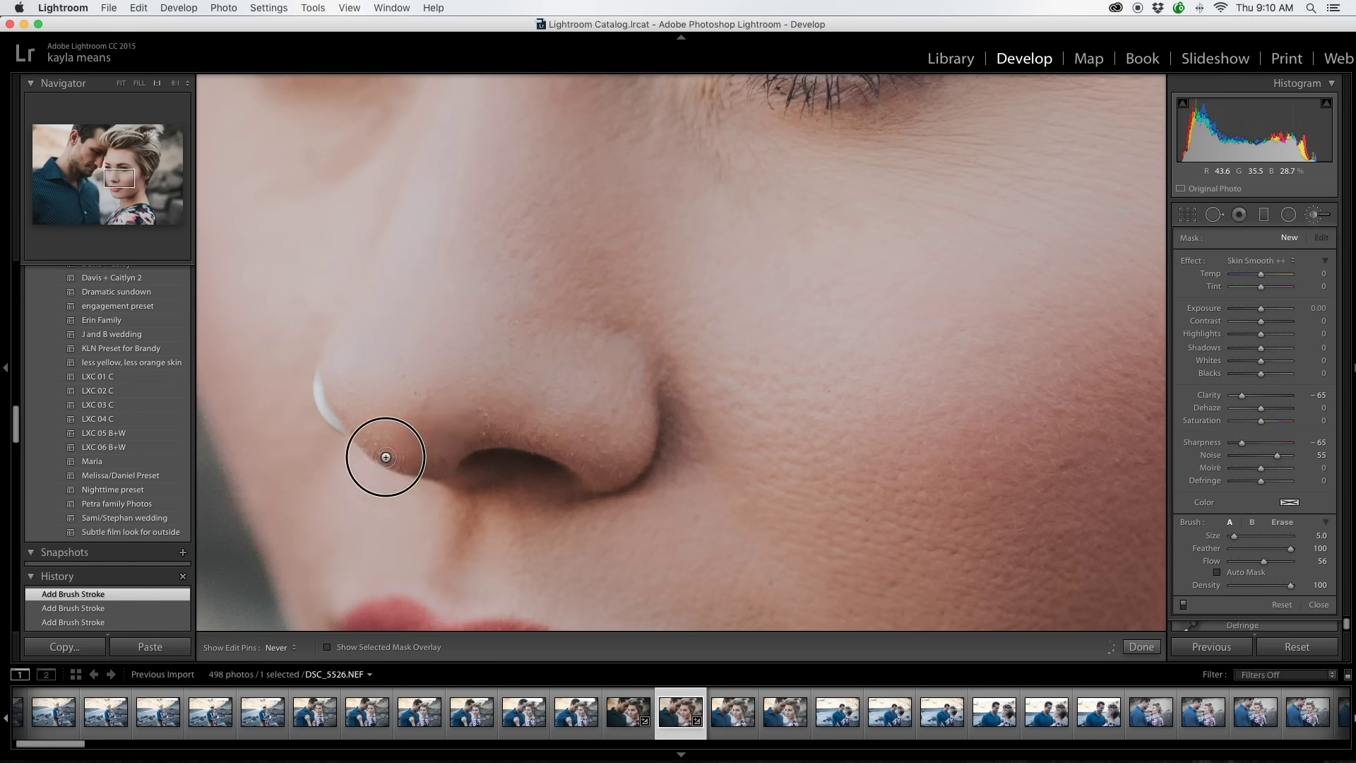
key(Delete)
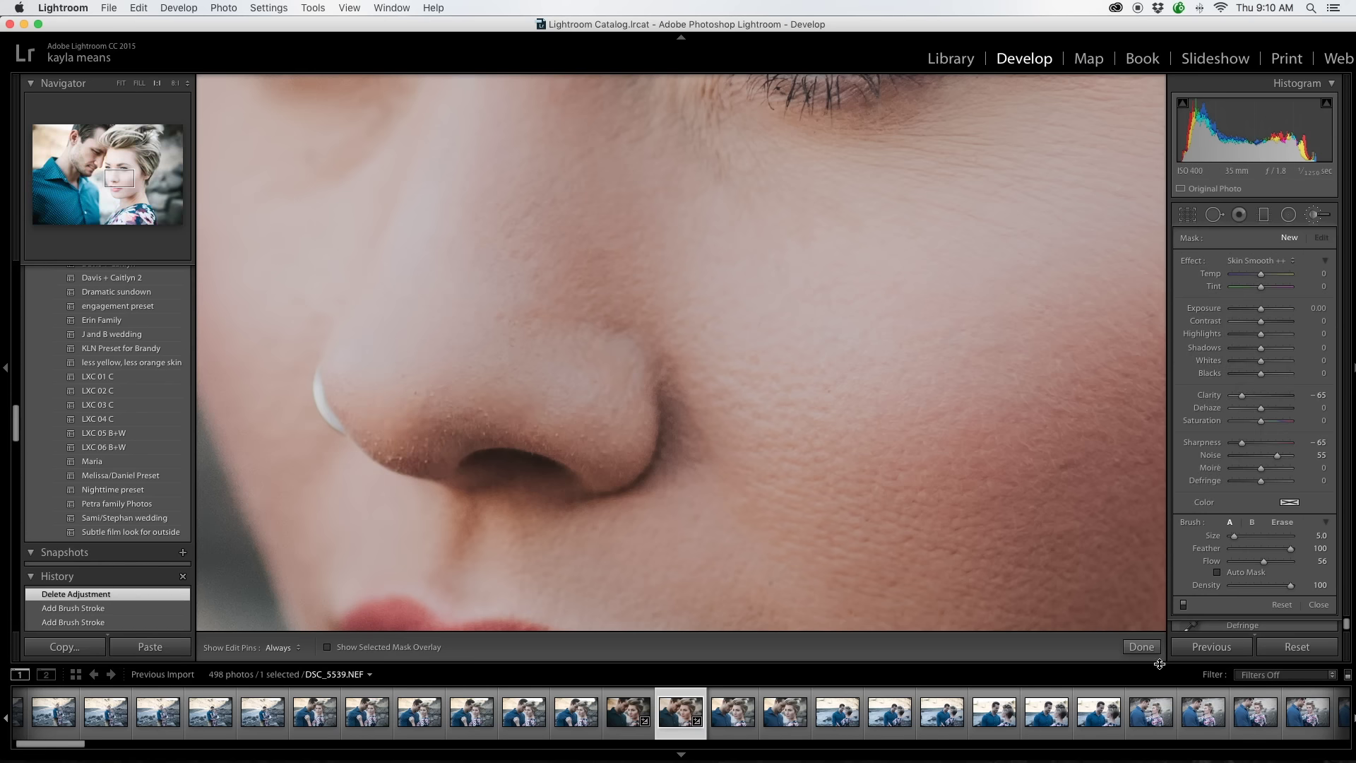
click(1141, 647)
Step: Paint gentle density 42 Skin Smooth ++ over the nose tip, then heal one blemish there
key(z)
click(1318, 214)
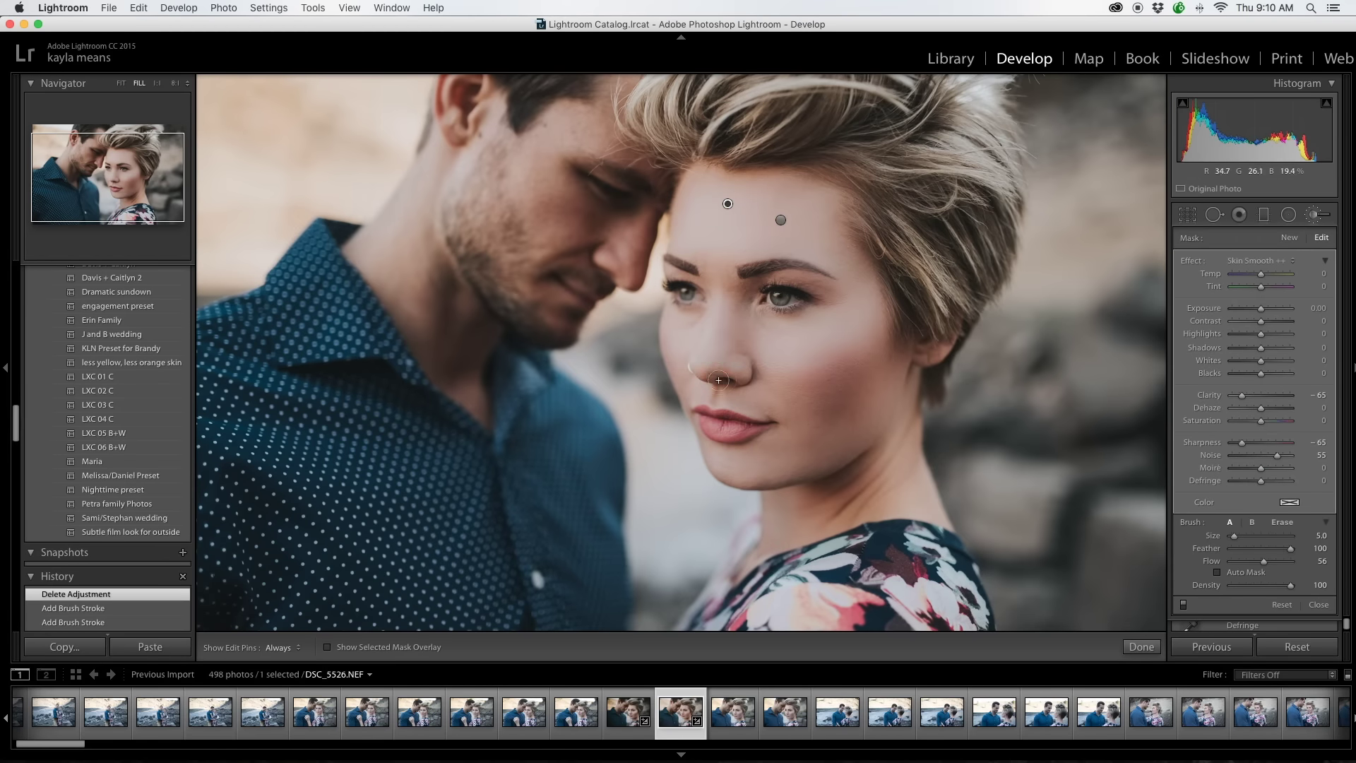
key(z)
scroll(468, 508, left, 5)
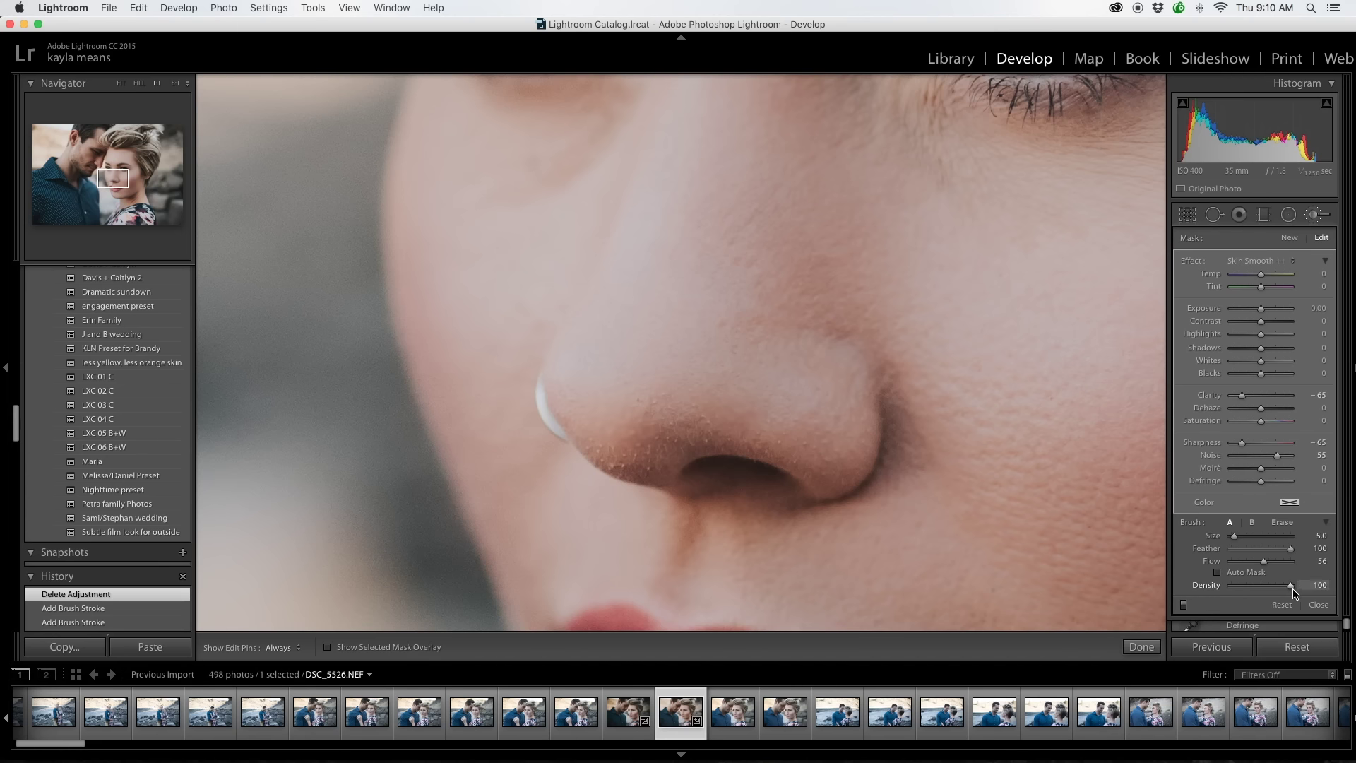
key(bracketright)
key(bracketright)
key(bracketright)
drag(620, 460, 671, 419)
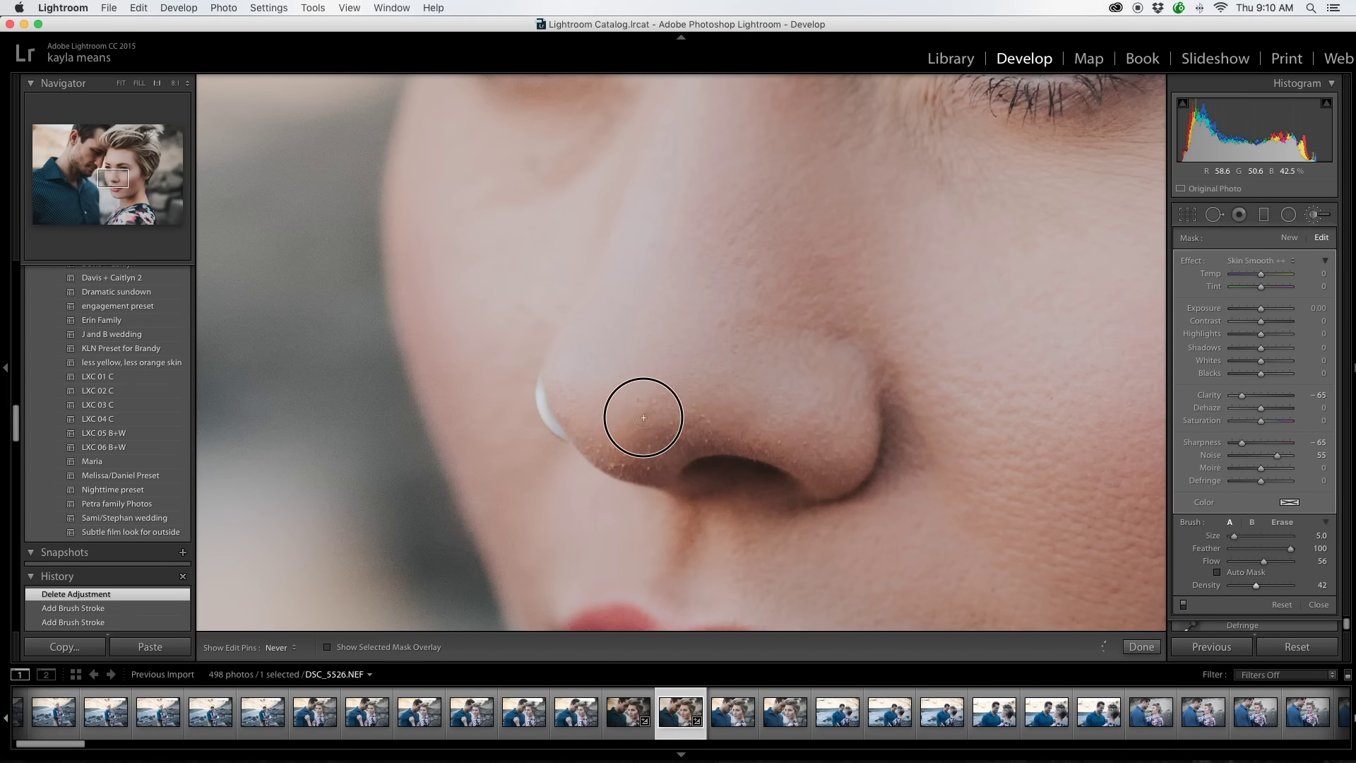
key(q)
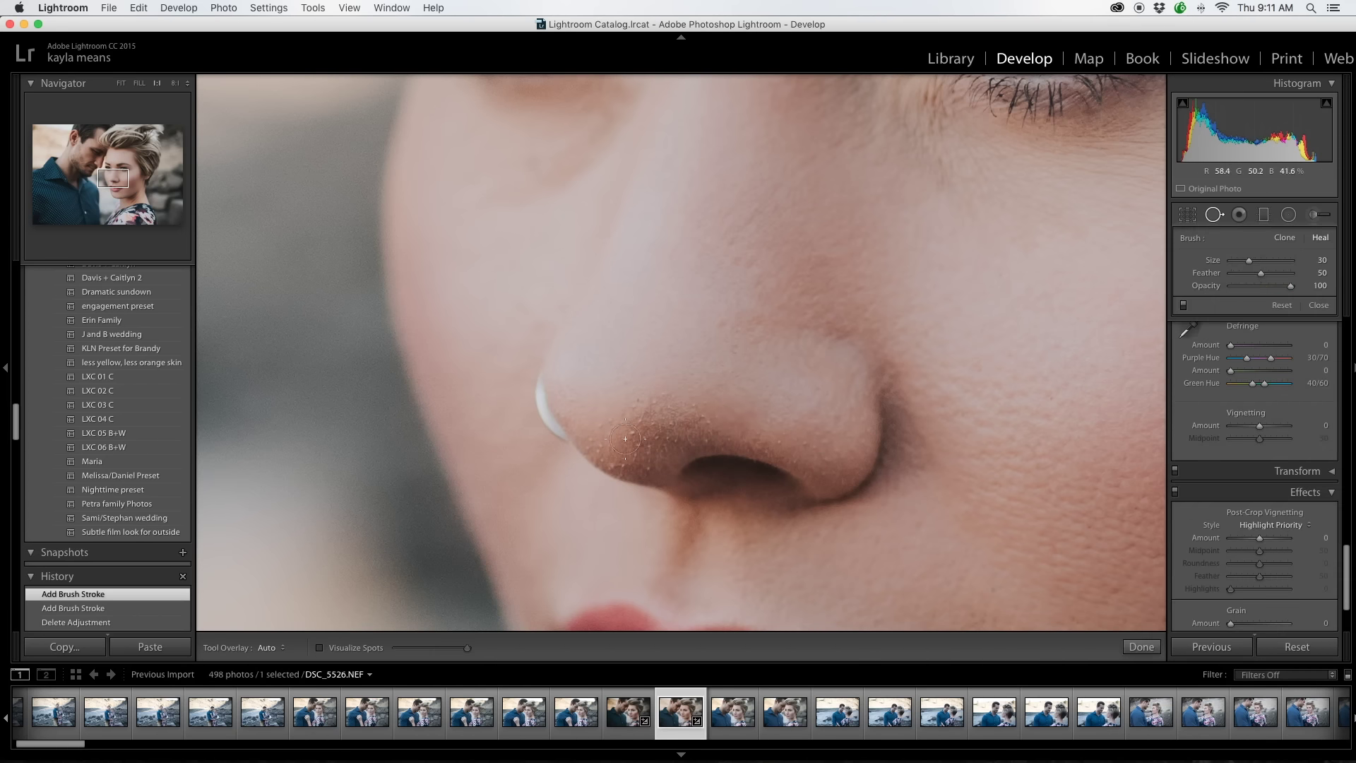
click(633, 433)
Step: Heal three blemishes on the nose tip and delete one poor heal spot
click(610, 463)
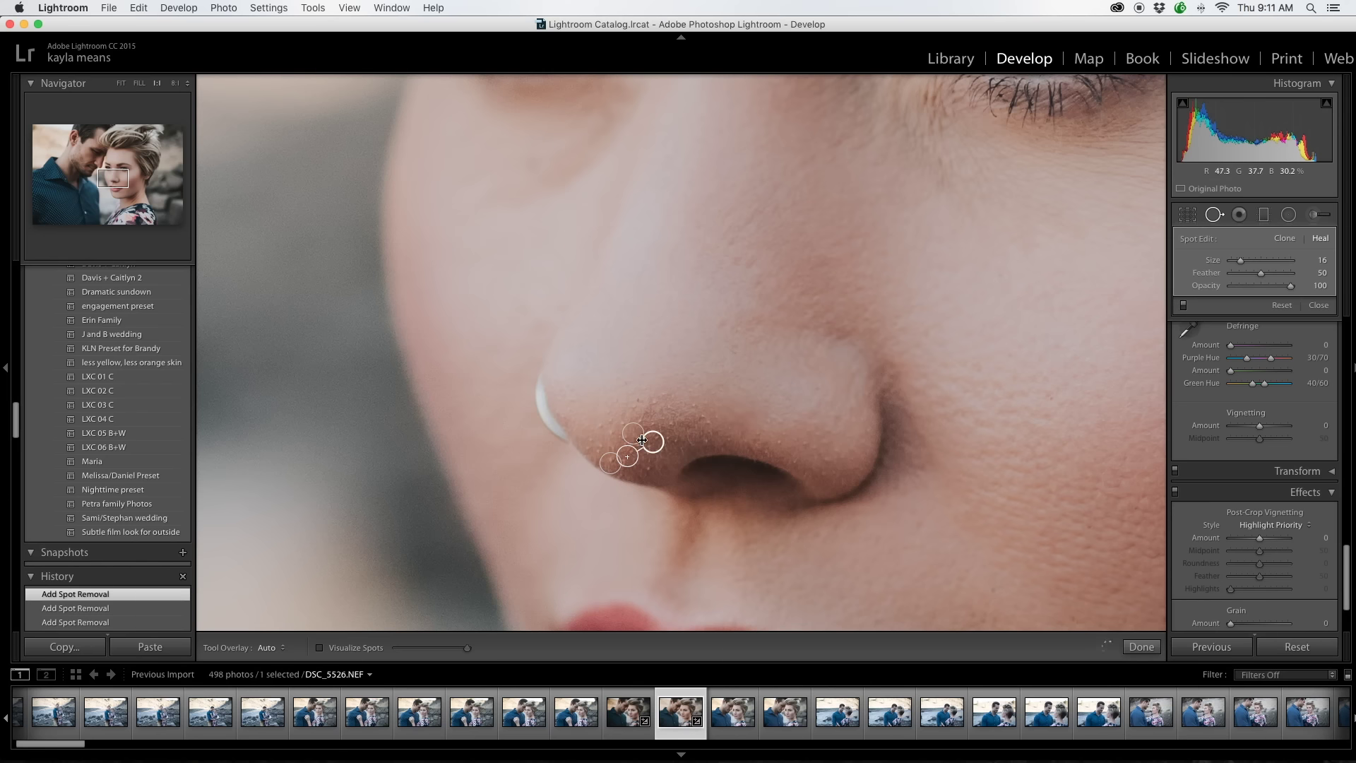
click(651, 468)
click(653, 421)
key(z)
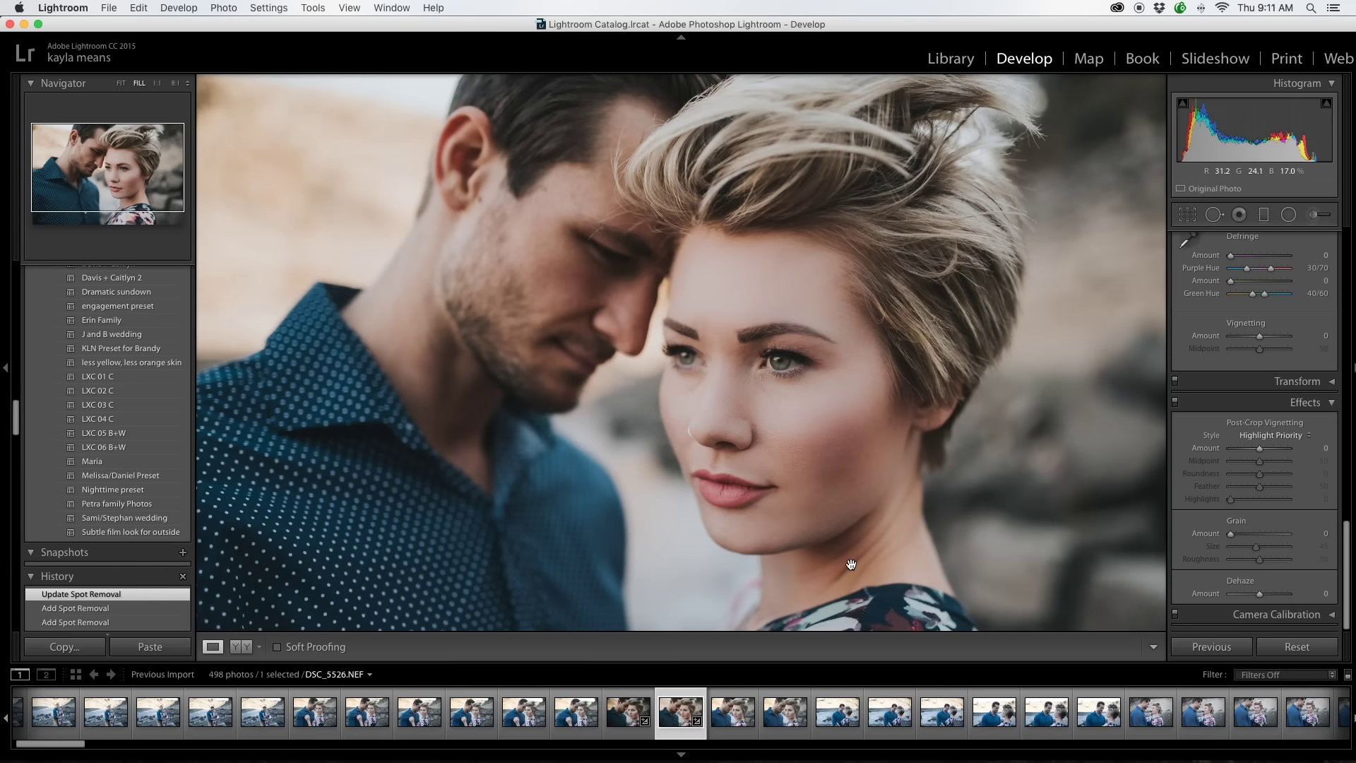
key(z)
click(664, 418)
key(Delete)
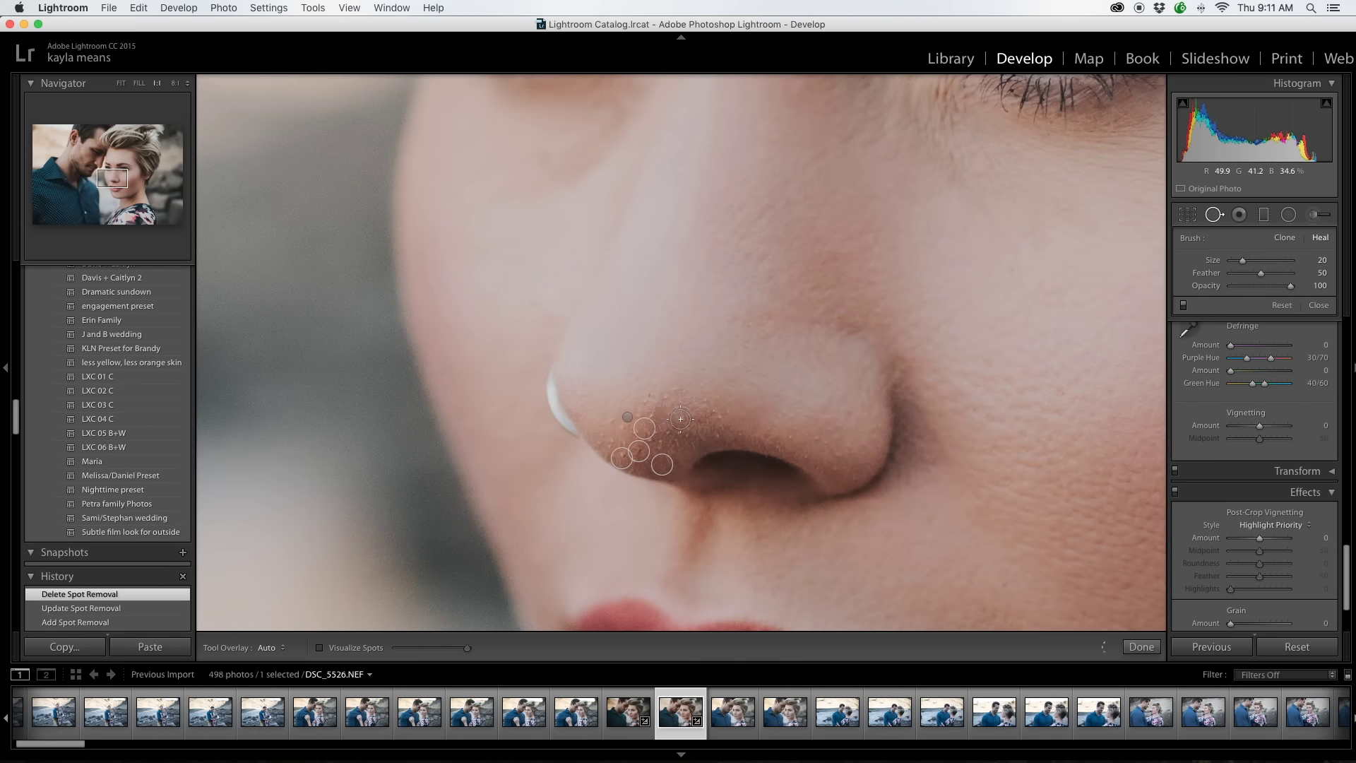
Step: Heal four more nose blemishes, moving sources onto cleaner skin
click(659, 421)
drag(648, 368, 675, 392)
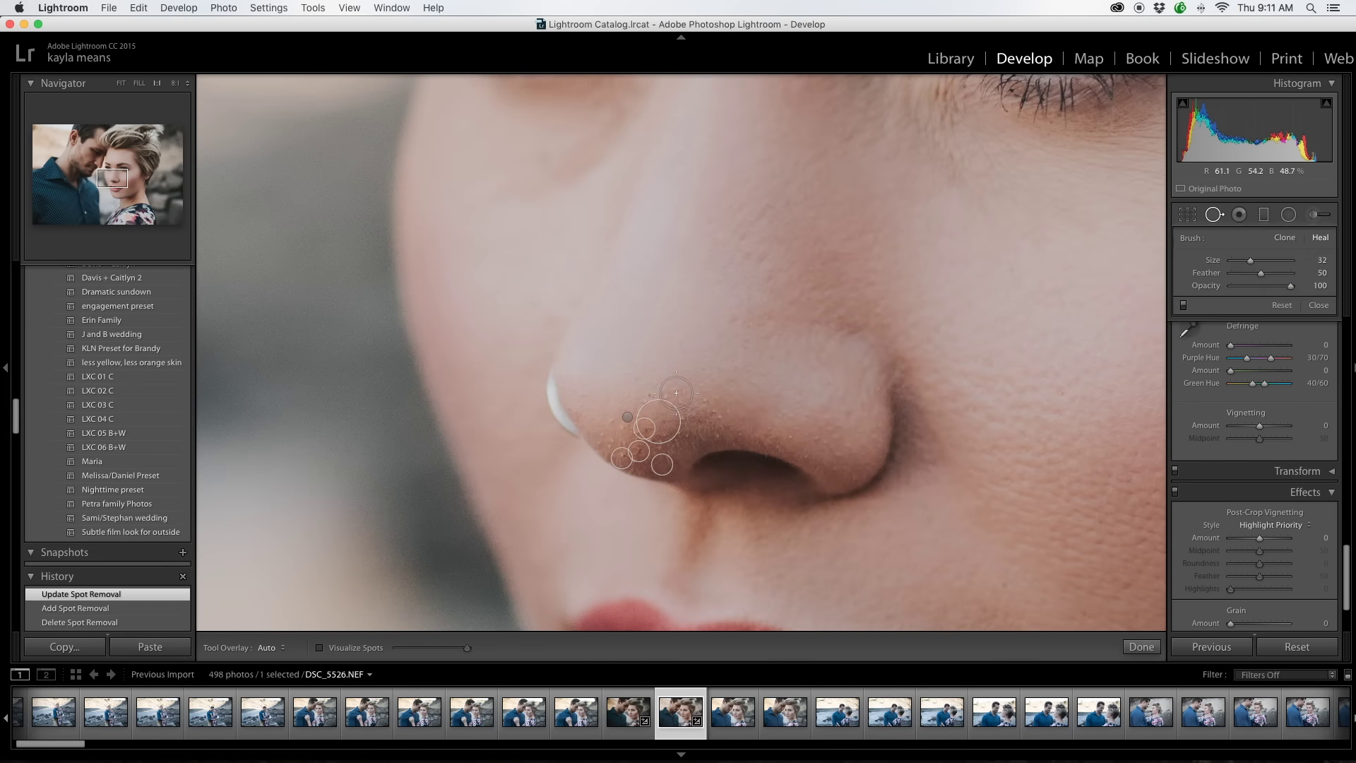
click(644, 395)
click(727, 379)
drag(781, 433, 711, 409)
click(818, 493)
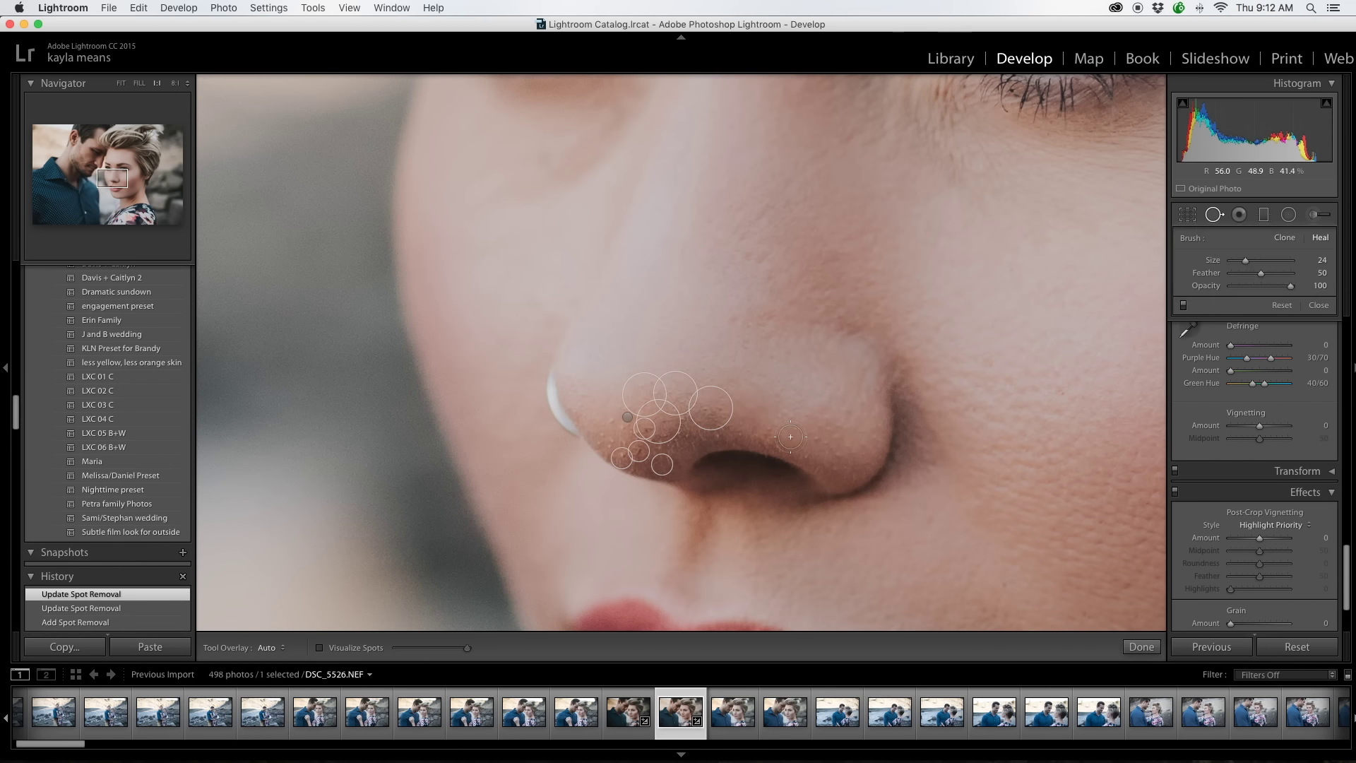
Step: Leave spot healing, flip to the previous photo and back, and reopen it
key(q)
click(732, 504)
key(Left)
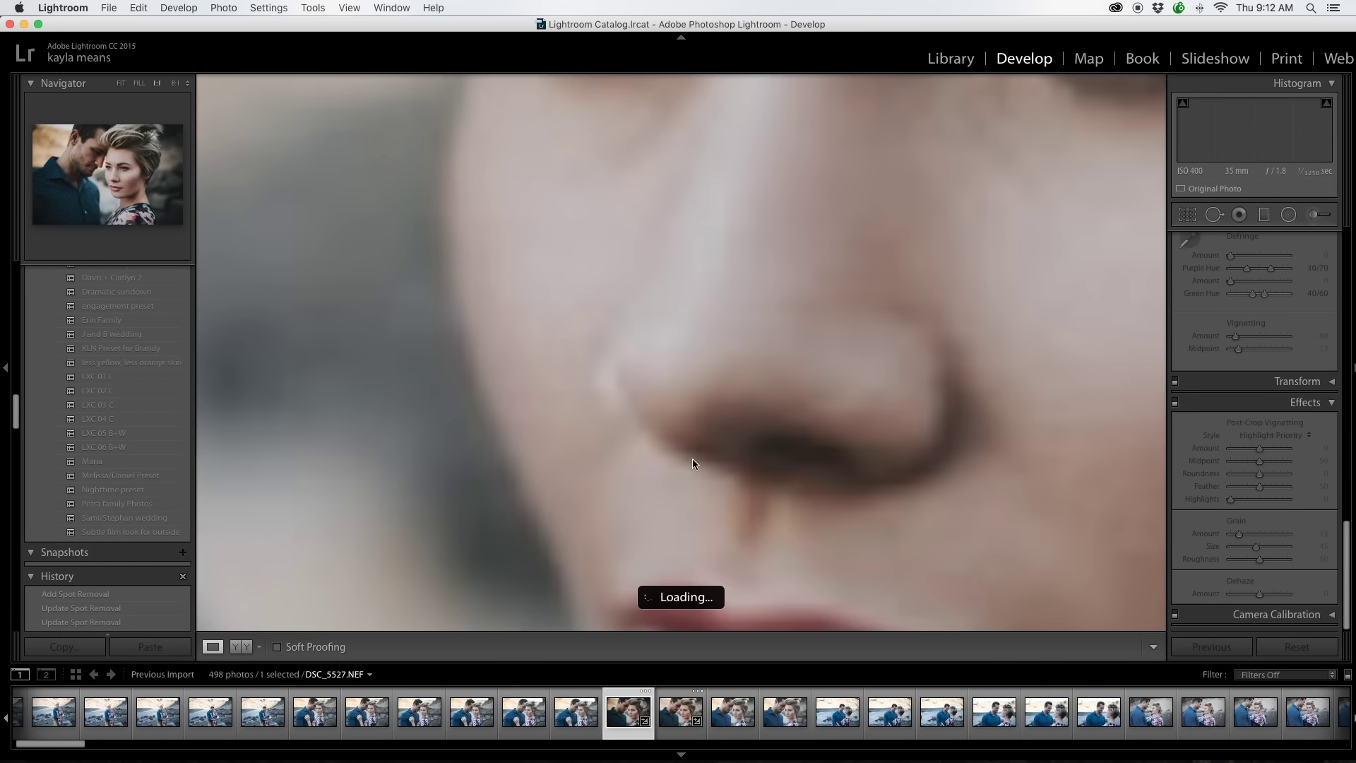
key(Right)
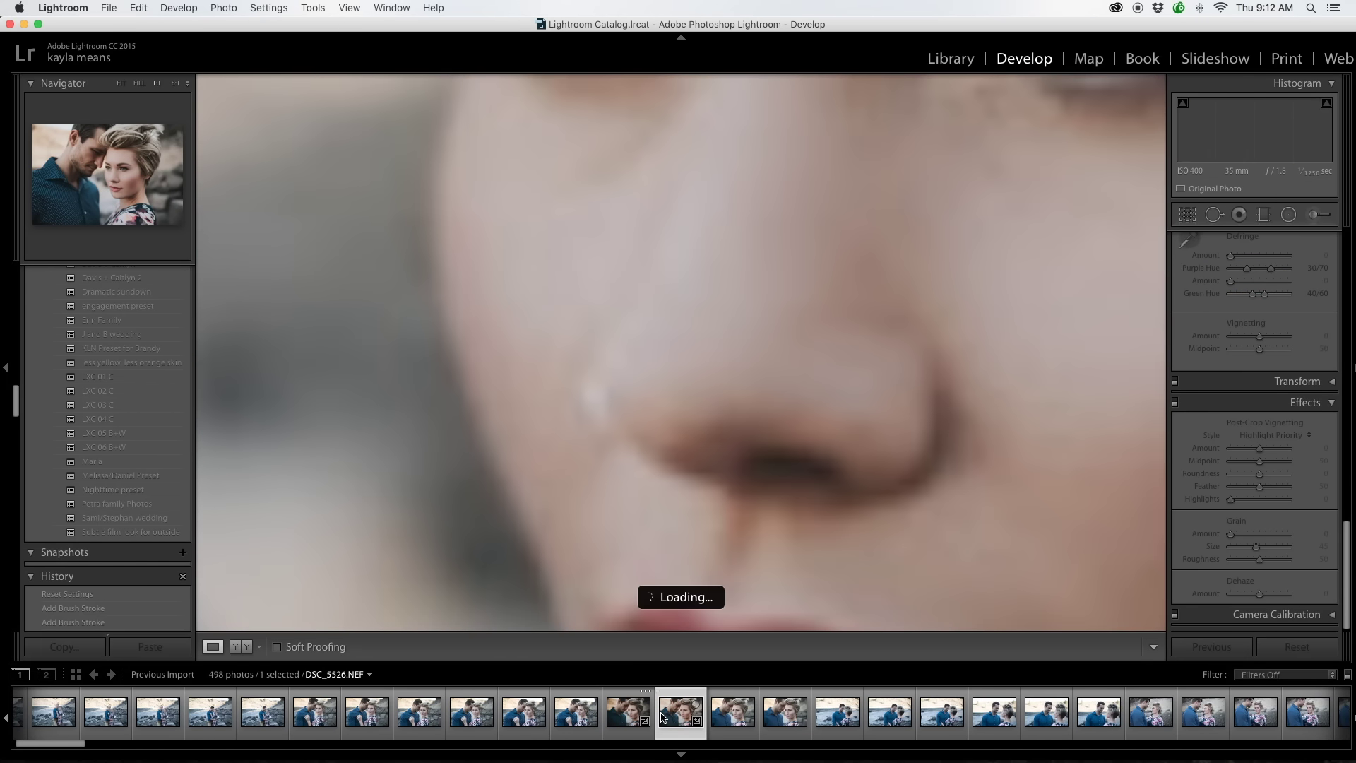
key(q)
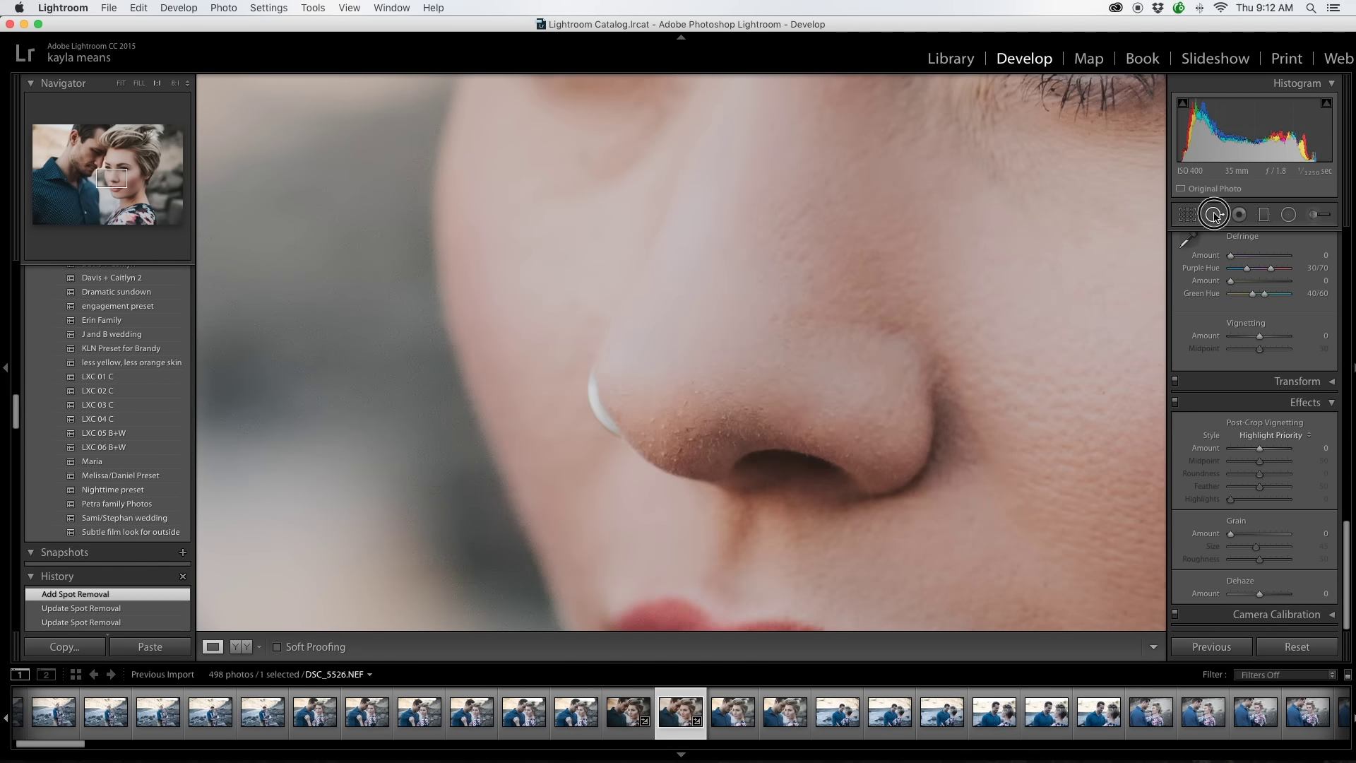
Step: Heal the nostril edge with larger spots sampled from higher on the nose
drag(639, 415, 674, 452)
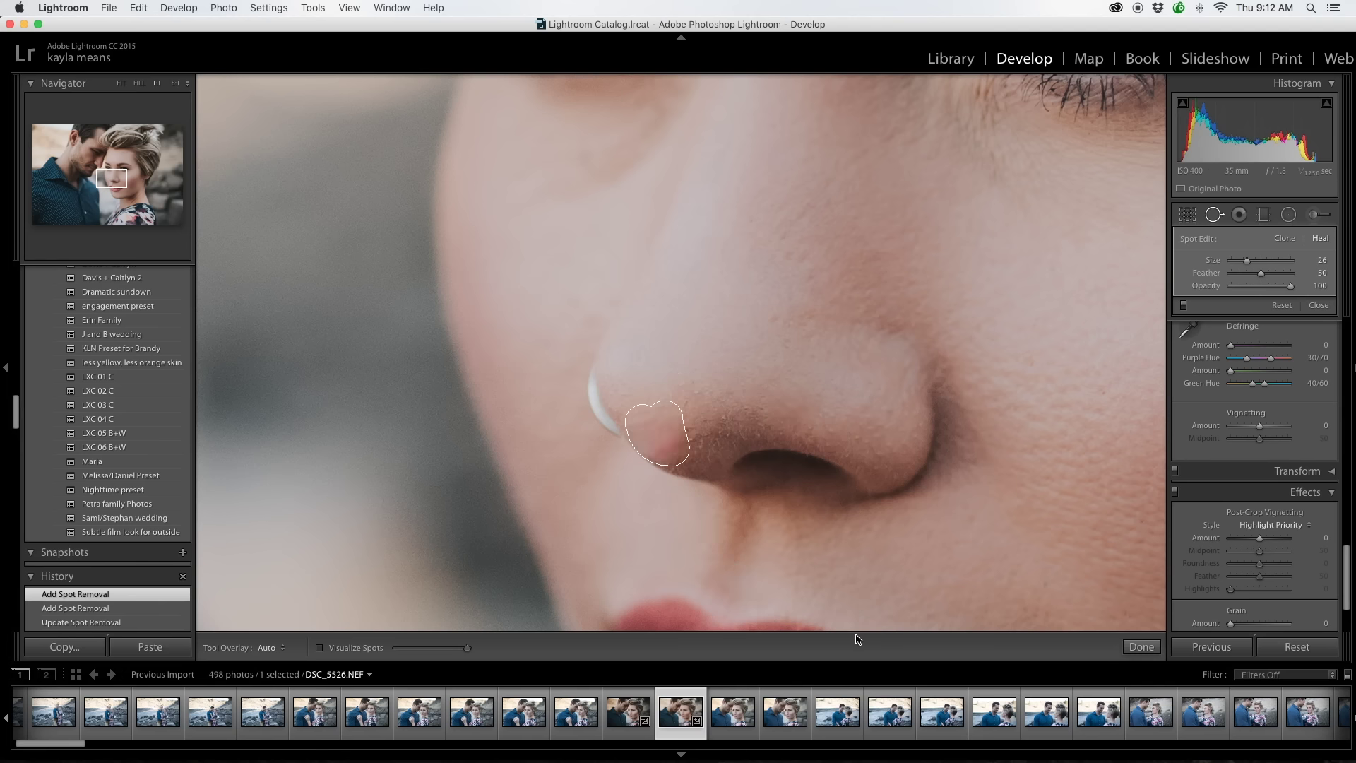
drag(715, 402, 651, 397)
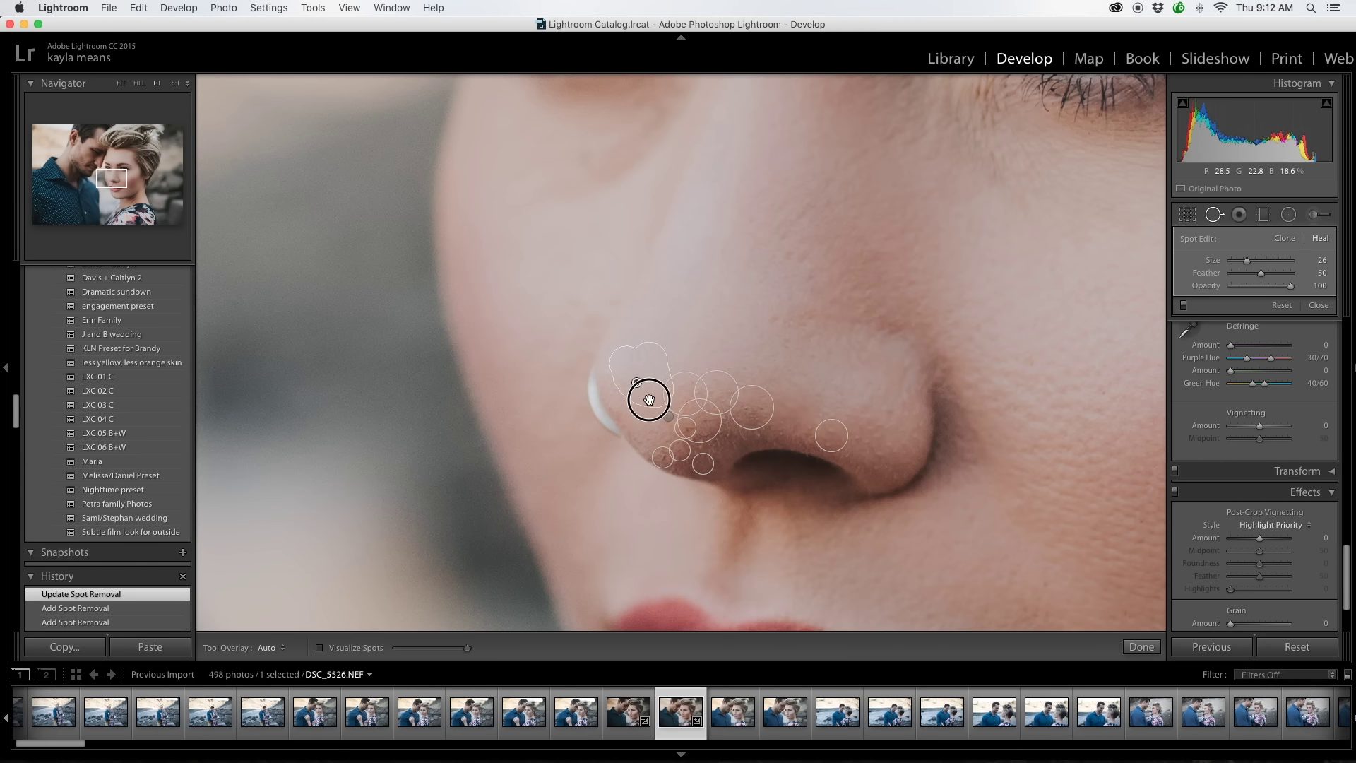
key(q)
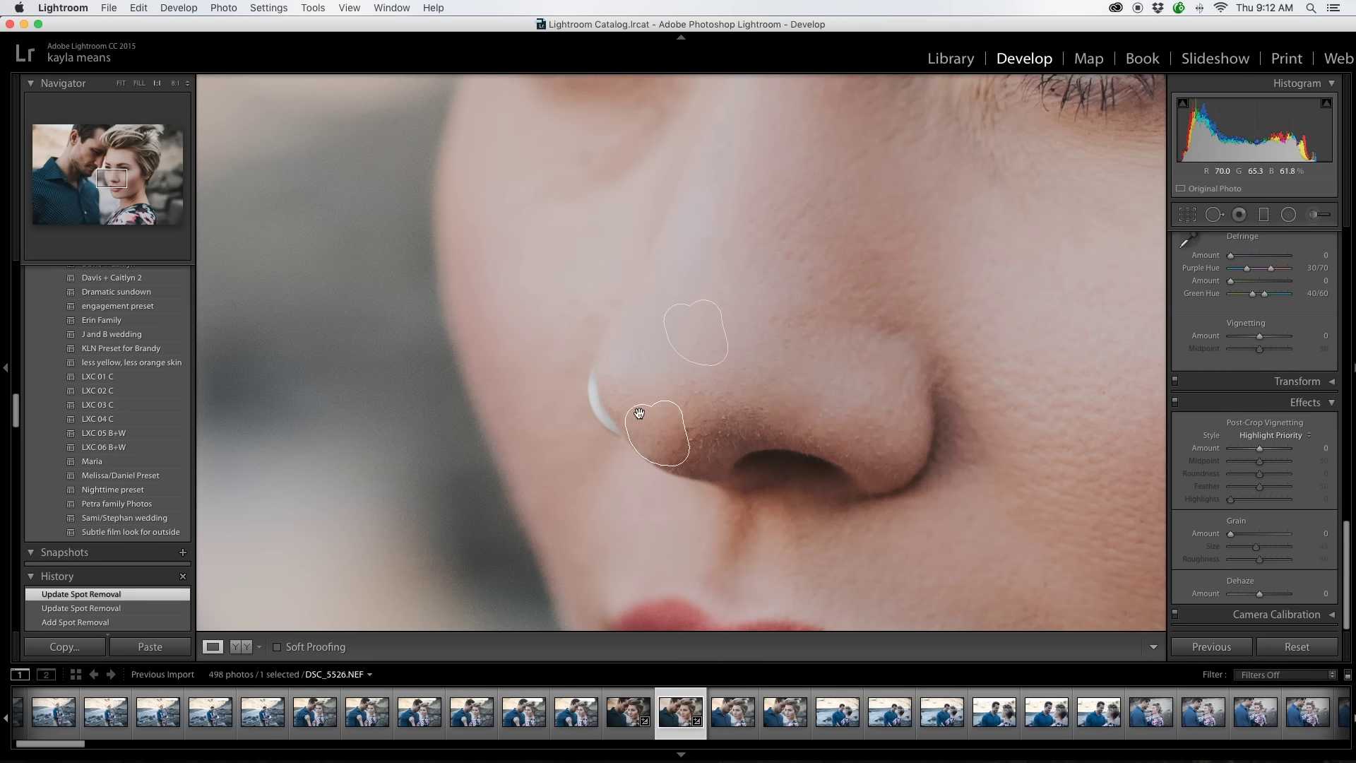
click(1220, 220)
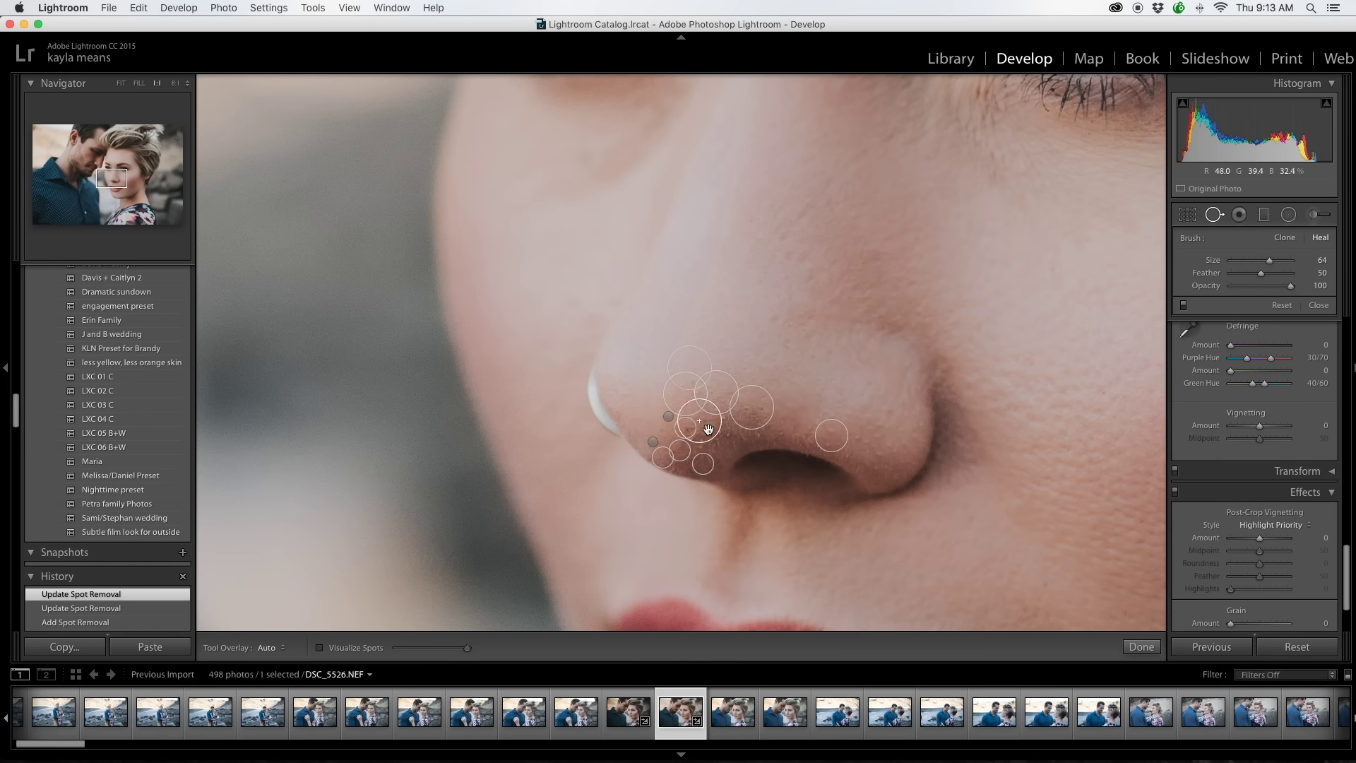
drag(658, 401, 708, 421)
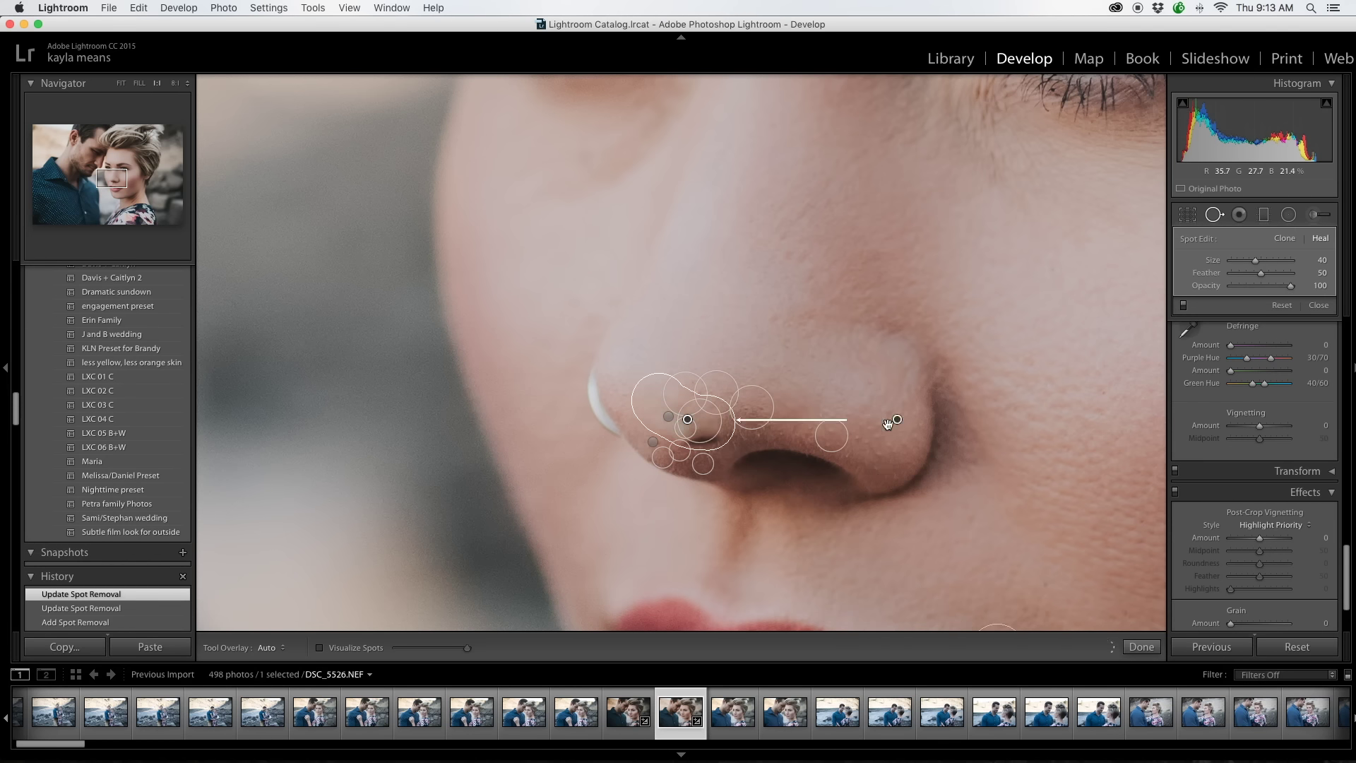
drag(888, 424, 689, 353)
click(1141, 647)
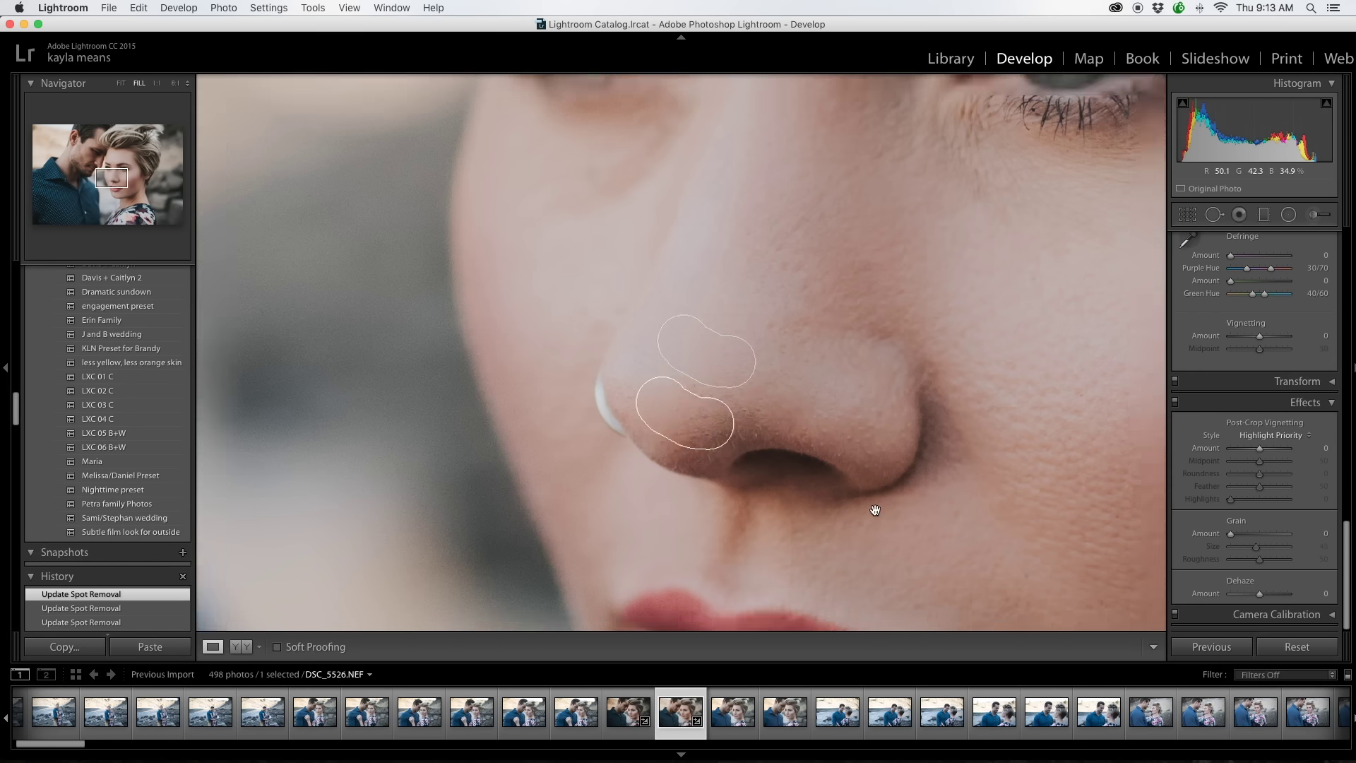
Step: Create a Dodge brush adjustment and paint a stroke on the forehead
click(1035, 590)
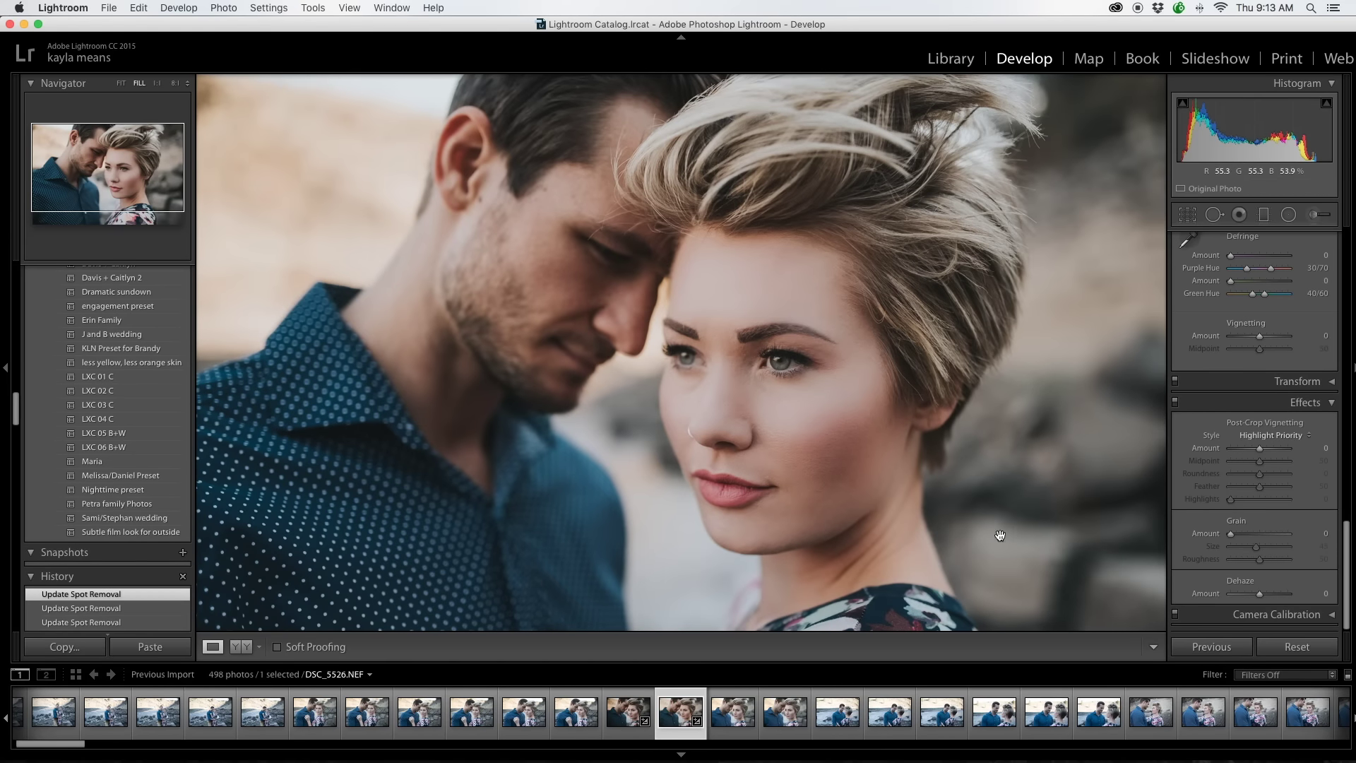
click(1319, 214)
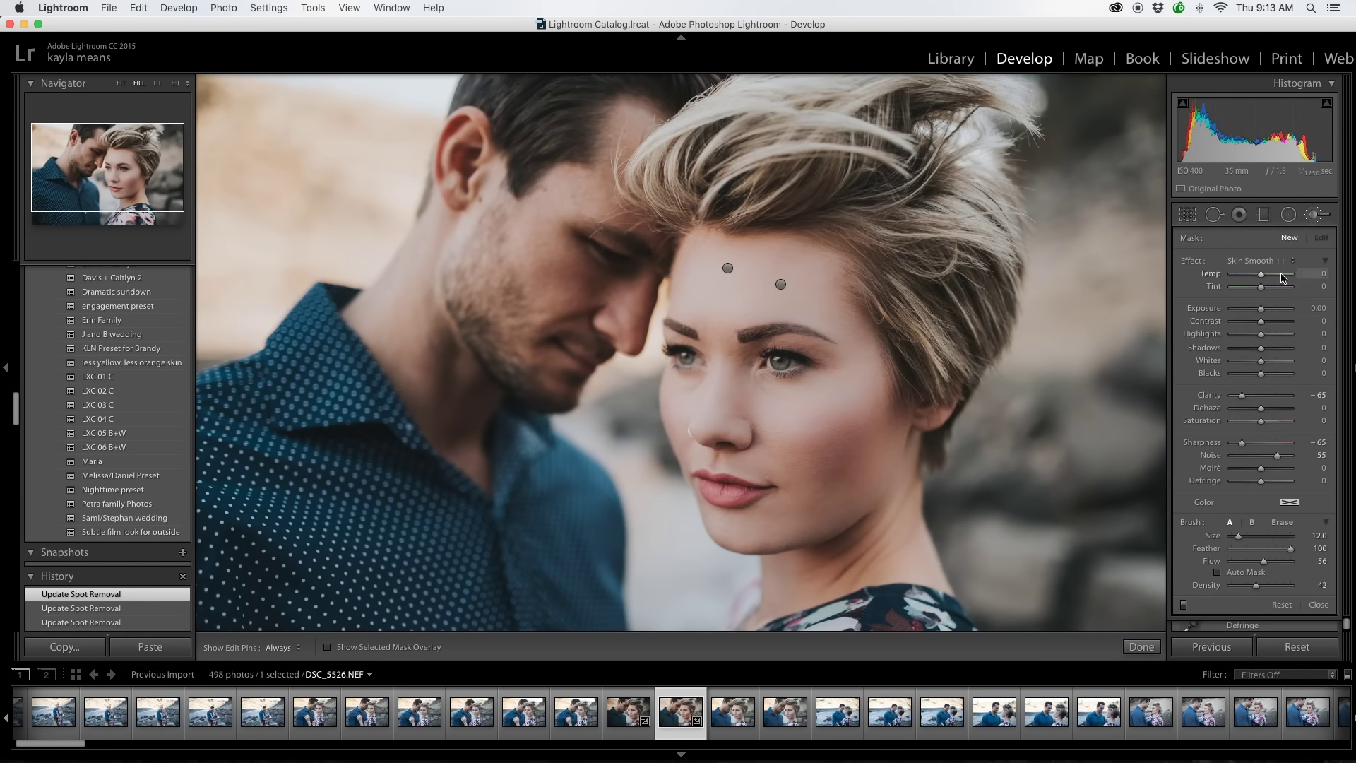
click(1246, 260)
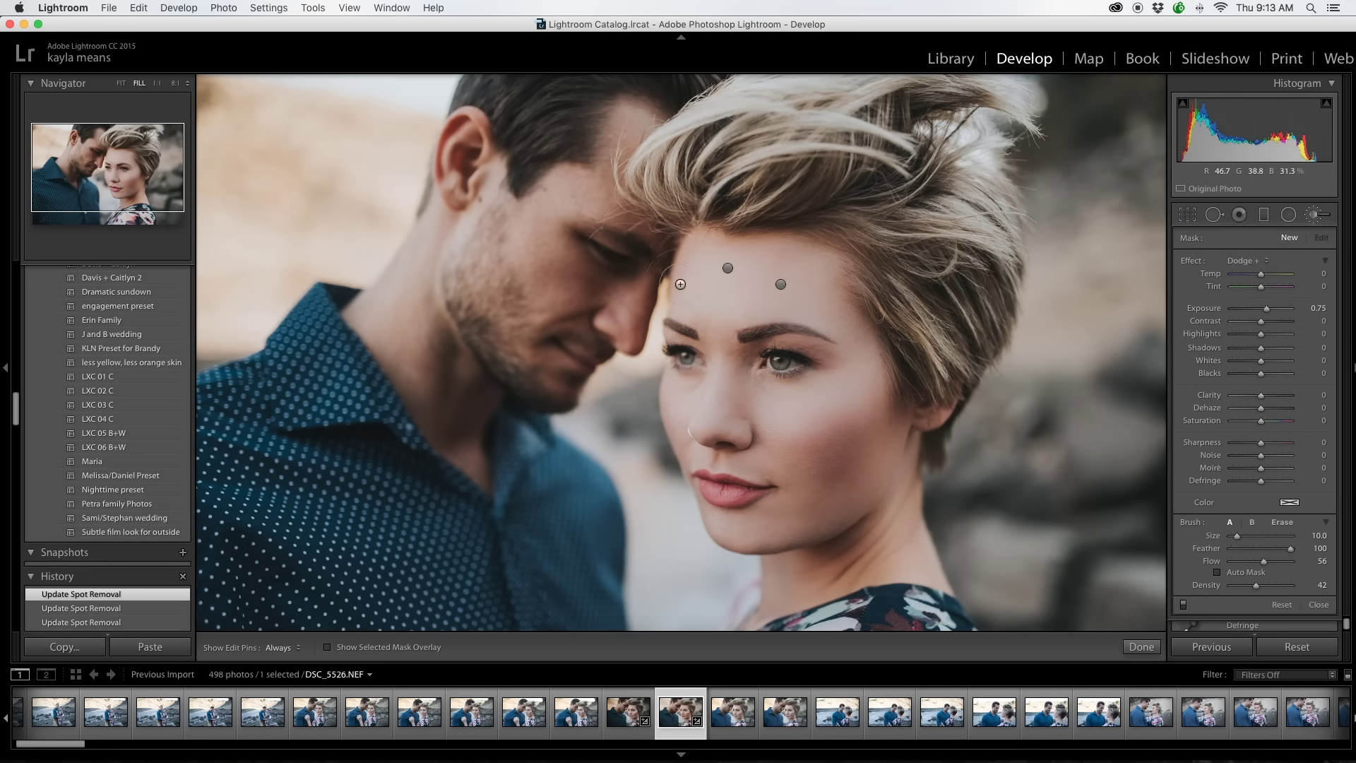
key(bracketleft)
key(bracketleft)
key(bracketleft)
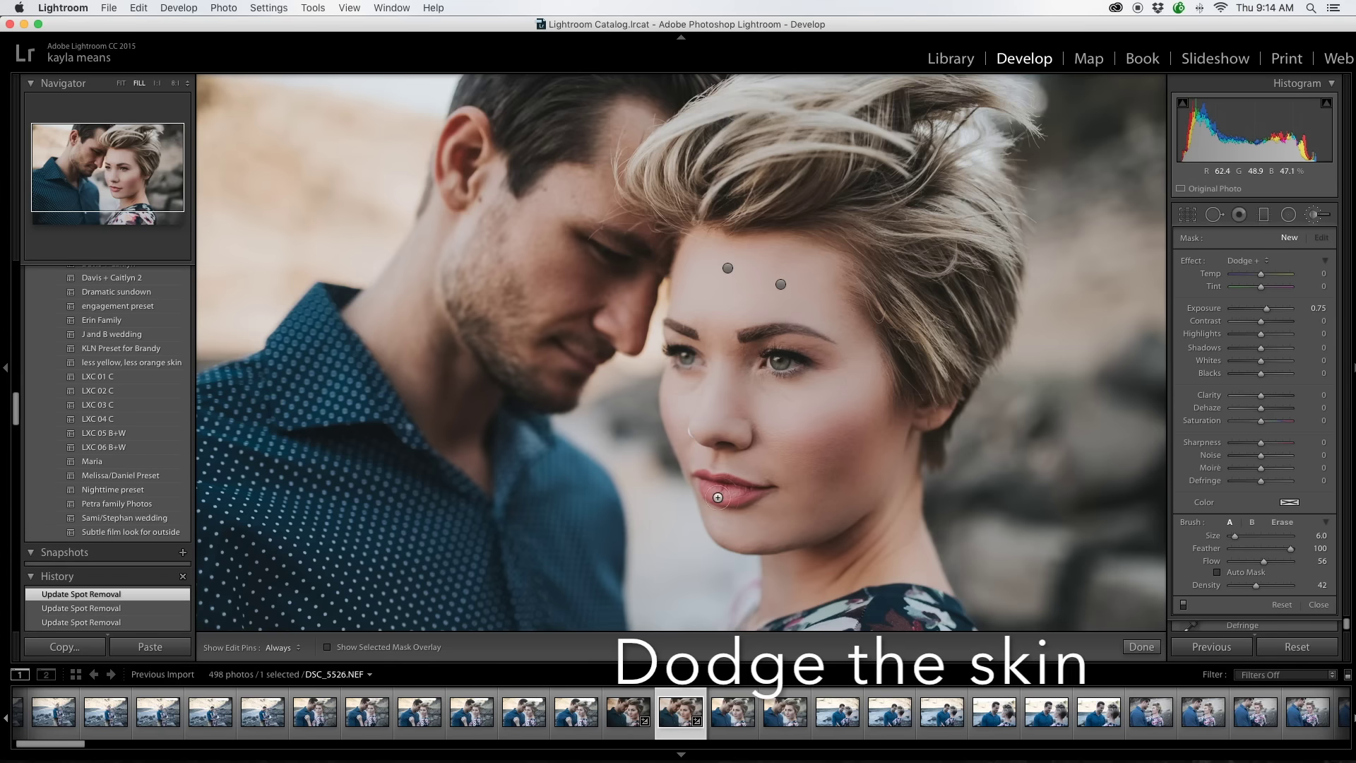
key(bracketright)
key(bracketright)
key(bracketright)
click(738, 285)
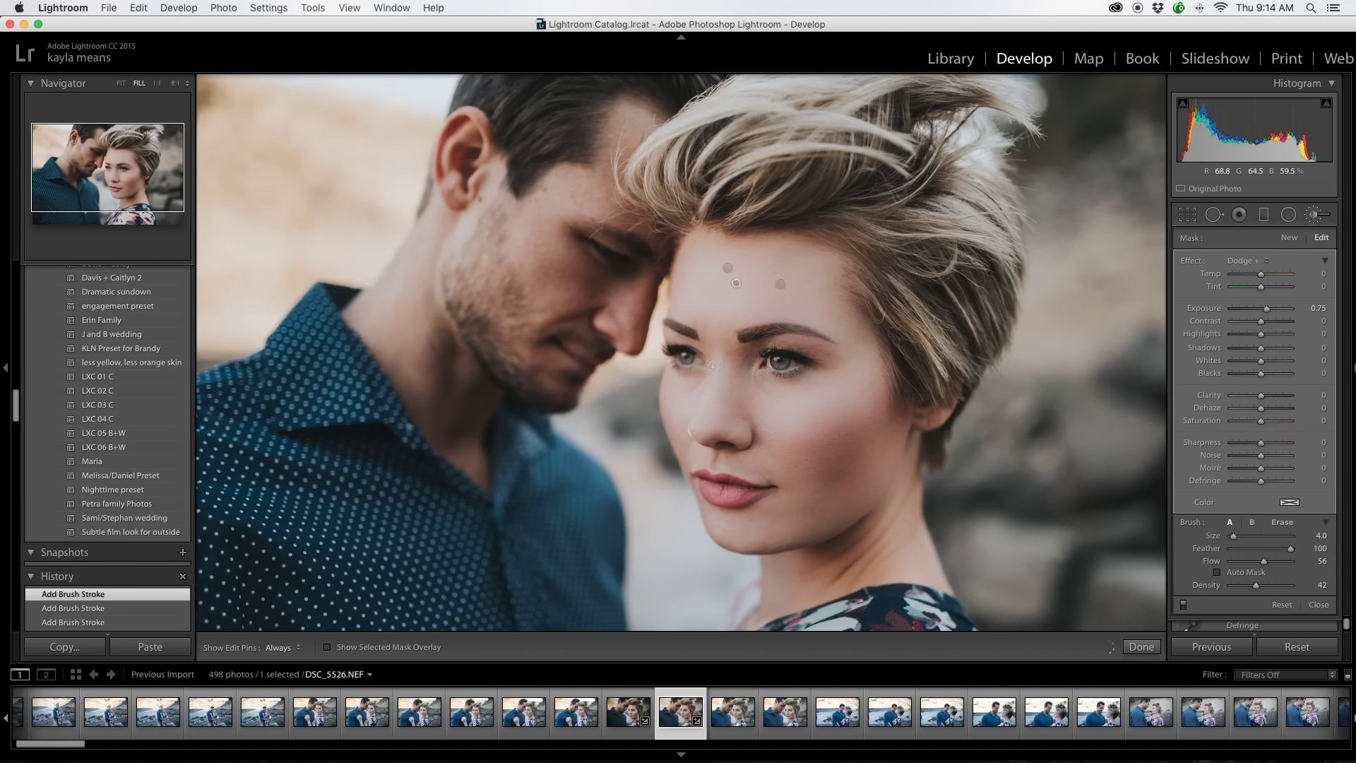
Step: Dodge the eye at exposure 0.75 with a larger brush, checking it up close
key(bracketright)
key(bracketright)
key(bracketright)
key(h)
key(z)
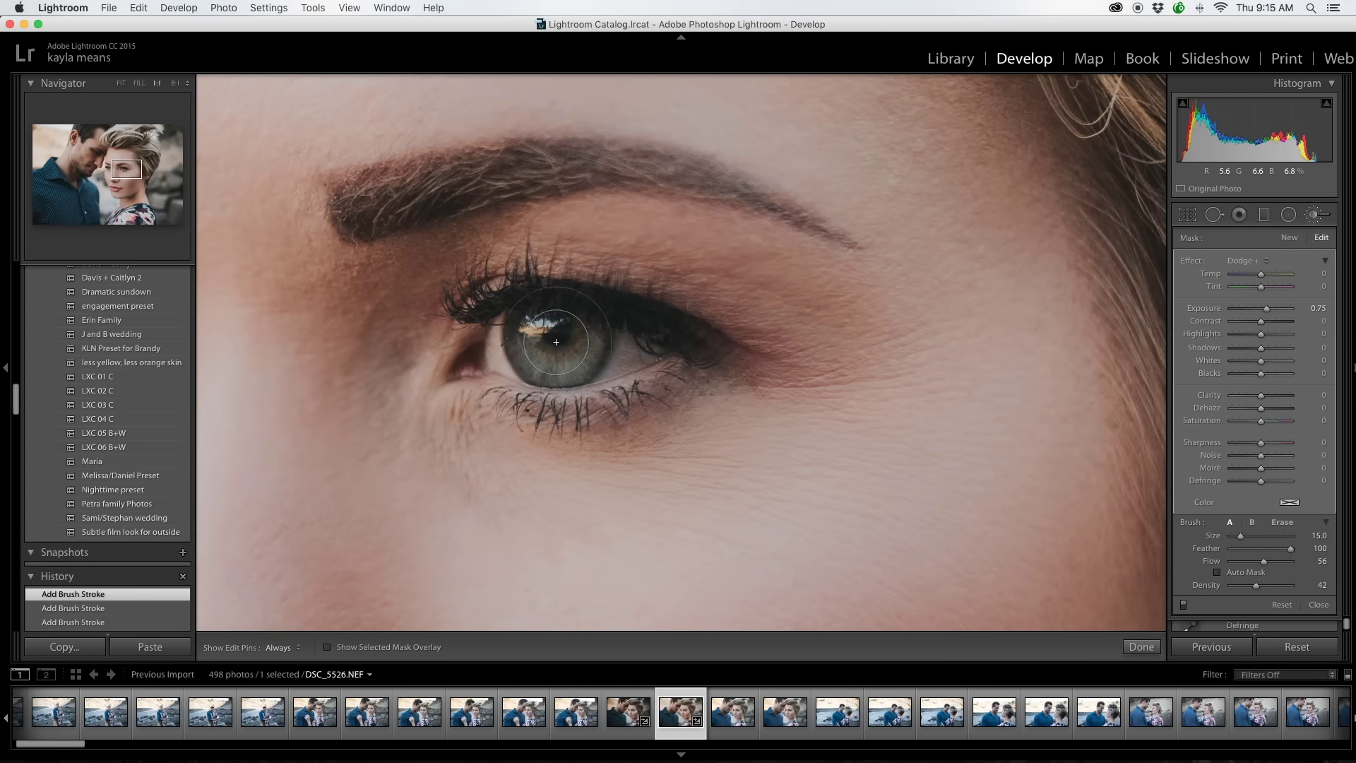
key(z)
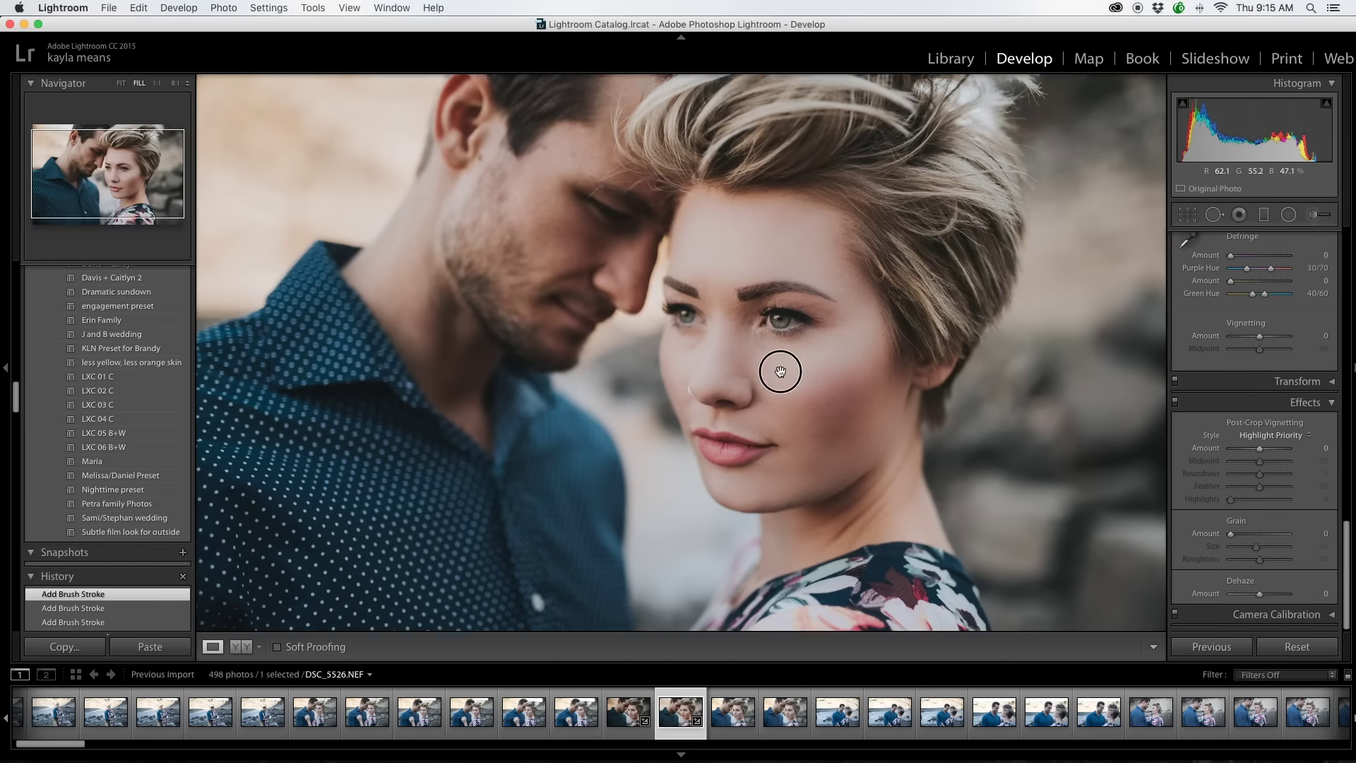
key(bracketright)
key(bracketright)
key(bracketright)
key(h)
key(h)
key(bracketleft)
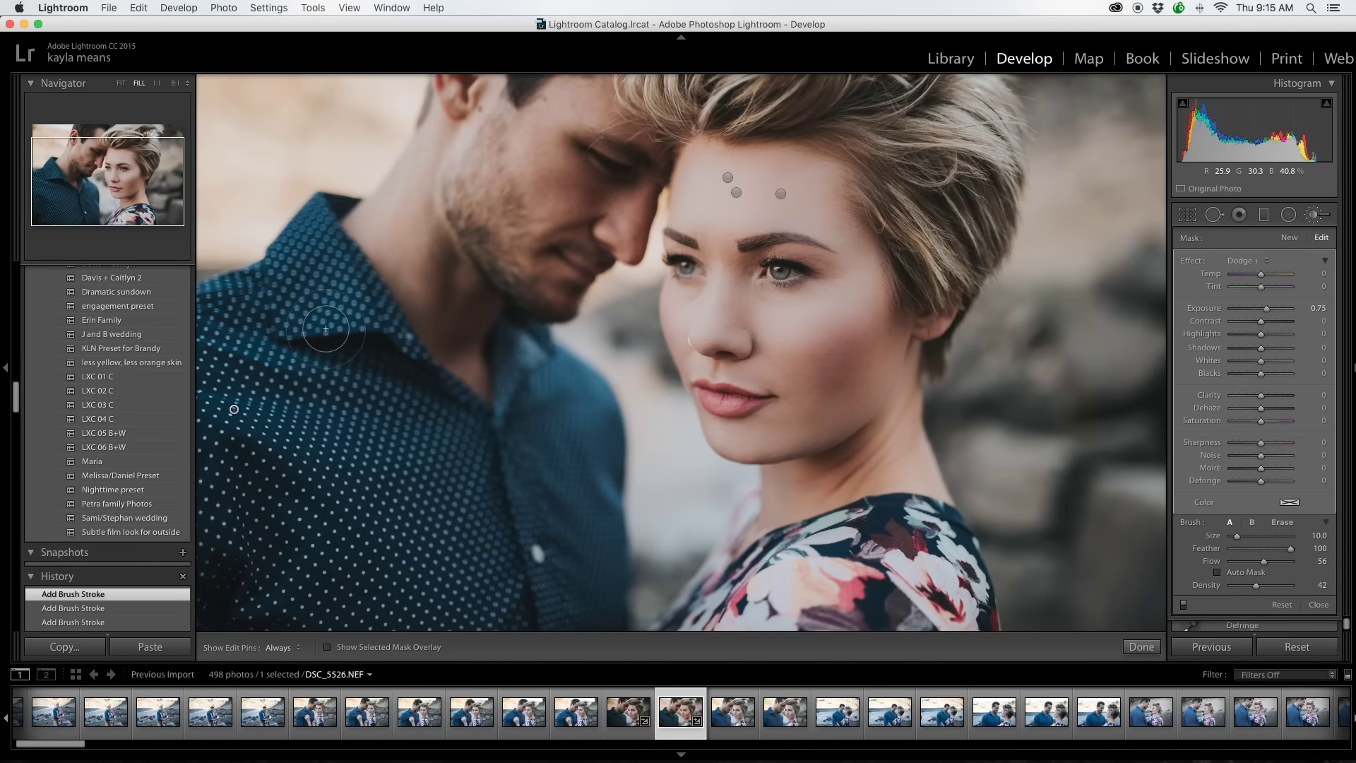
key(k)
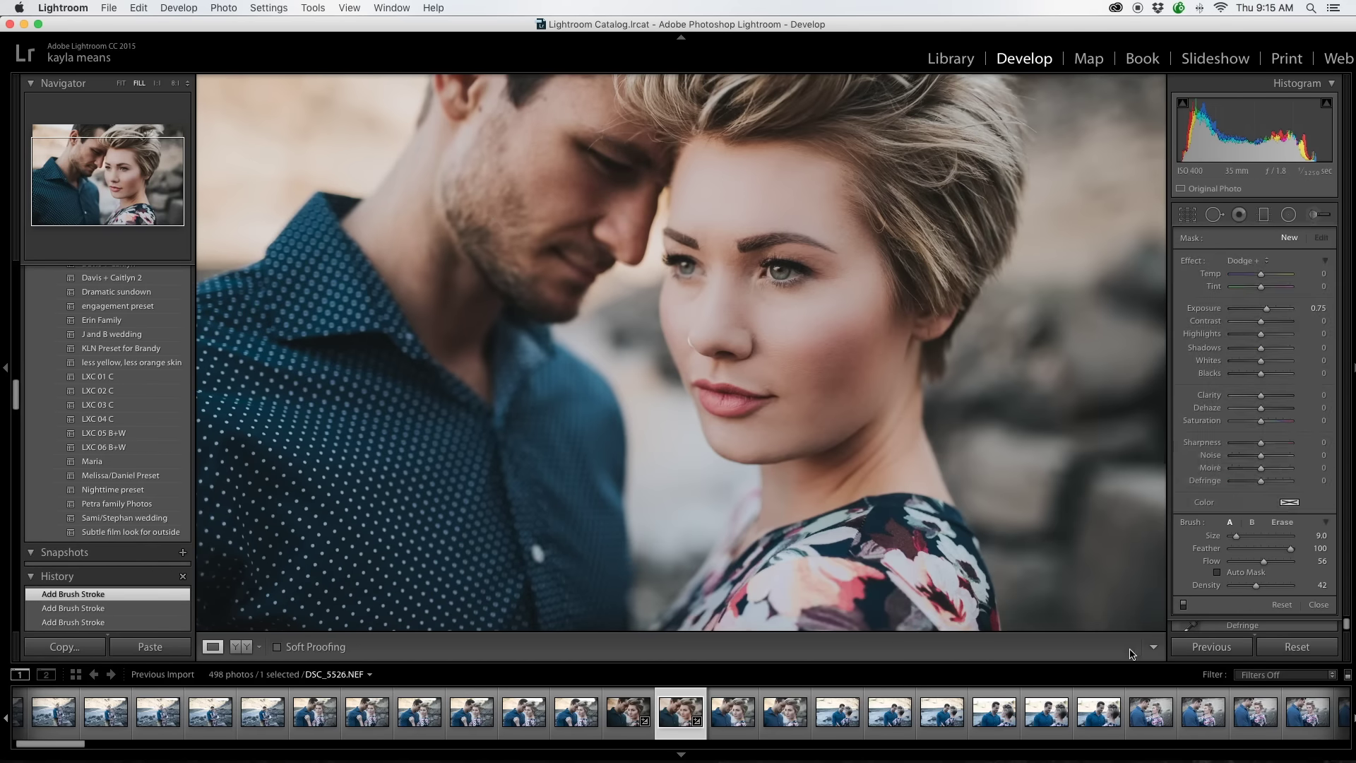
click(121, 82)
Step: Burn the face contours, eye and lips at −0.75, checking at close zoom
key(k)
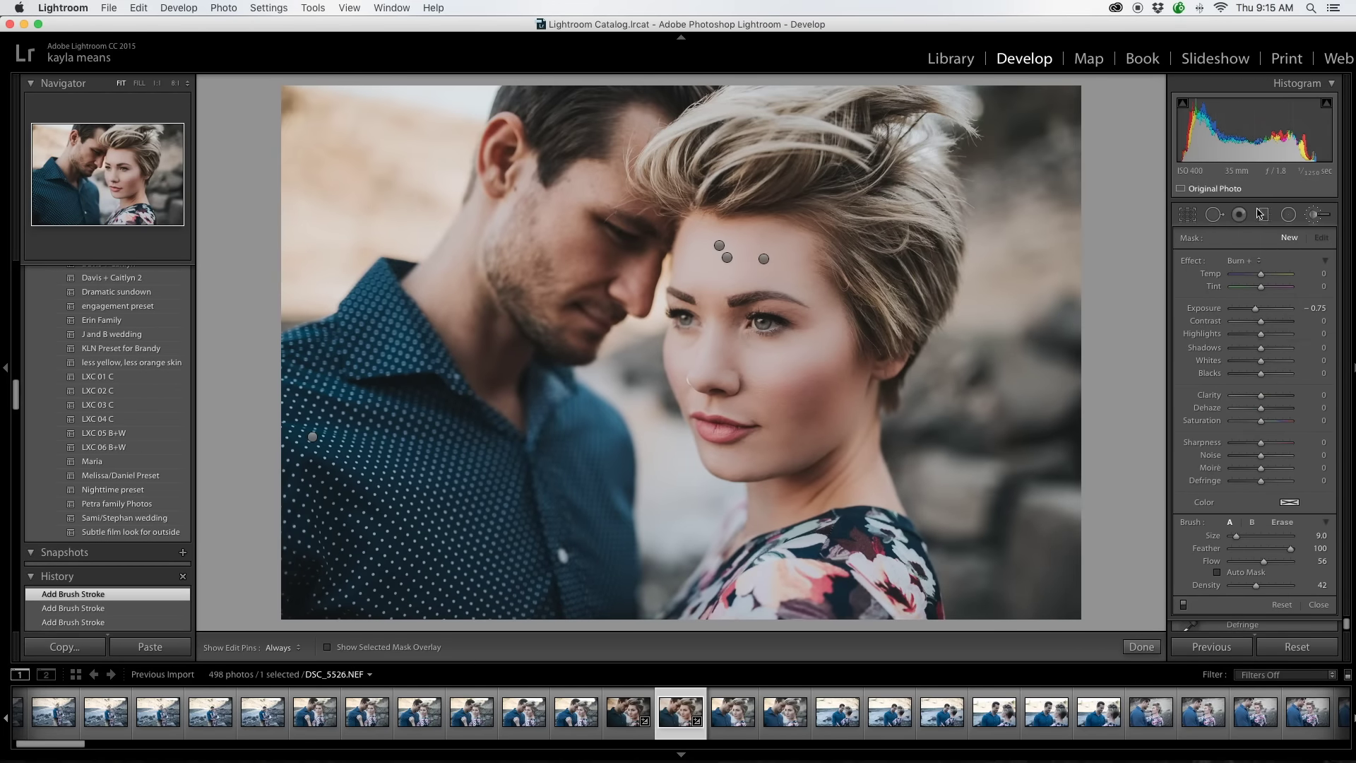
key(h)
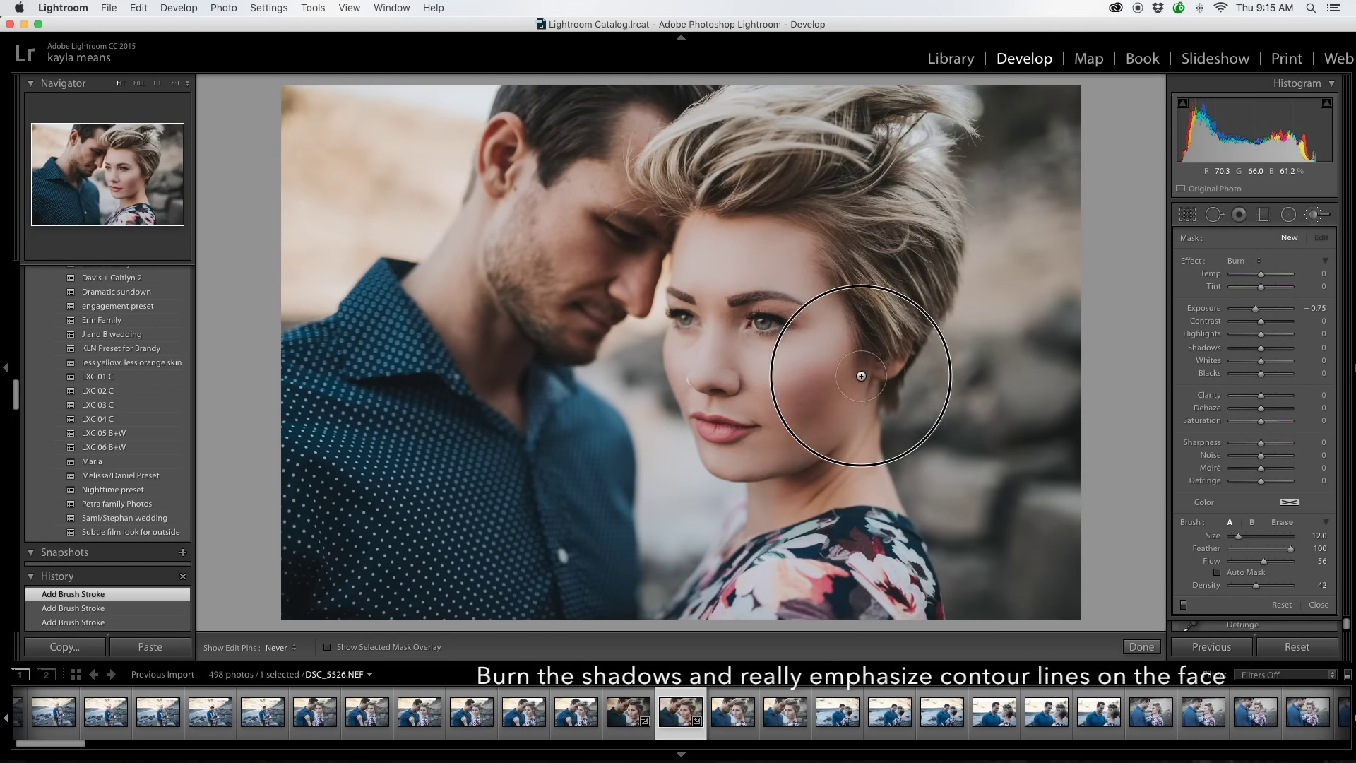
key(bracketleft)
key(h)
key(bracketleft)
key(bracketleft)
key(bracketleft)
key(bracketleft)
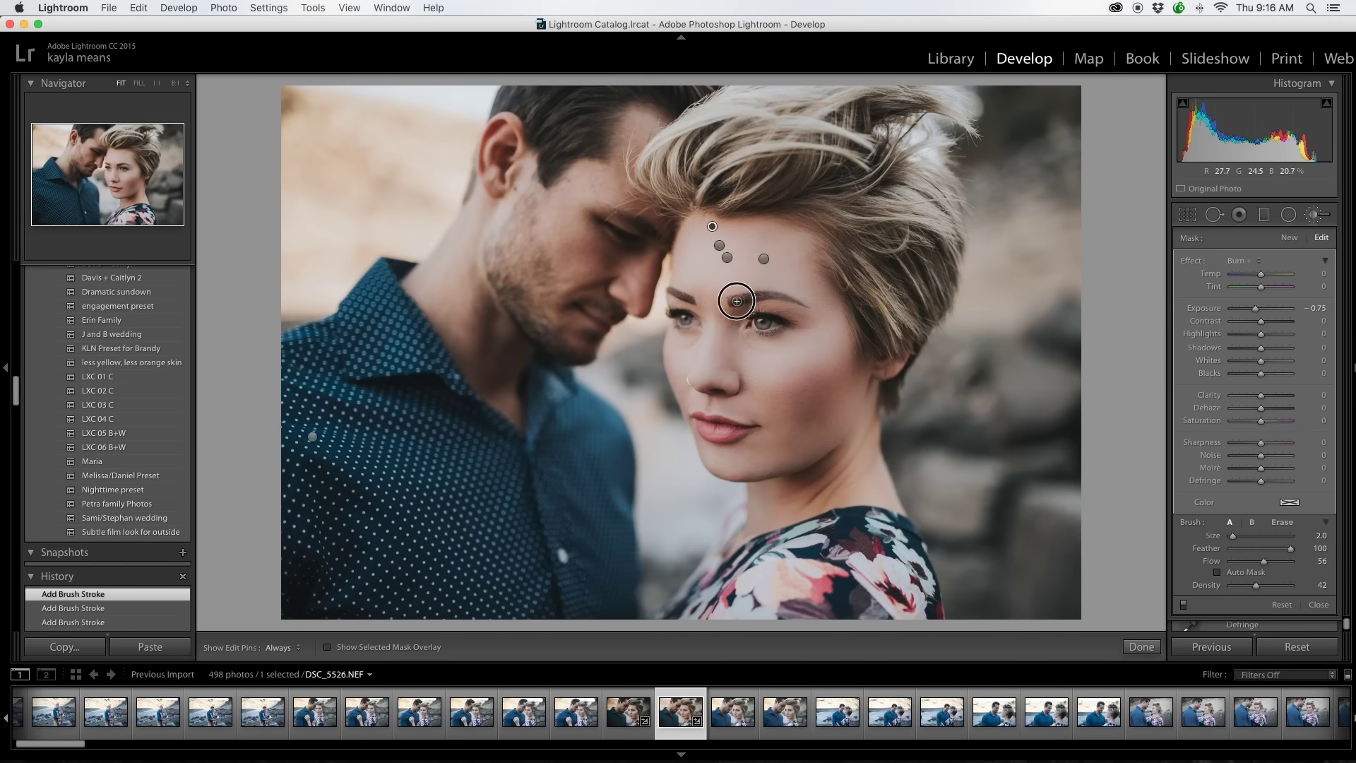
key(z)
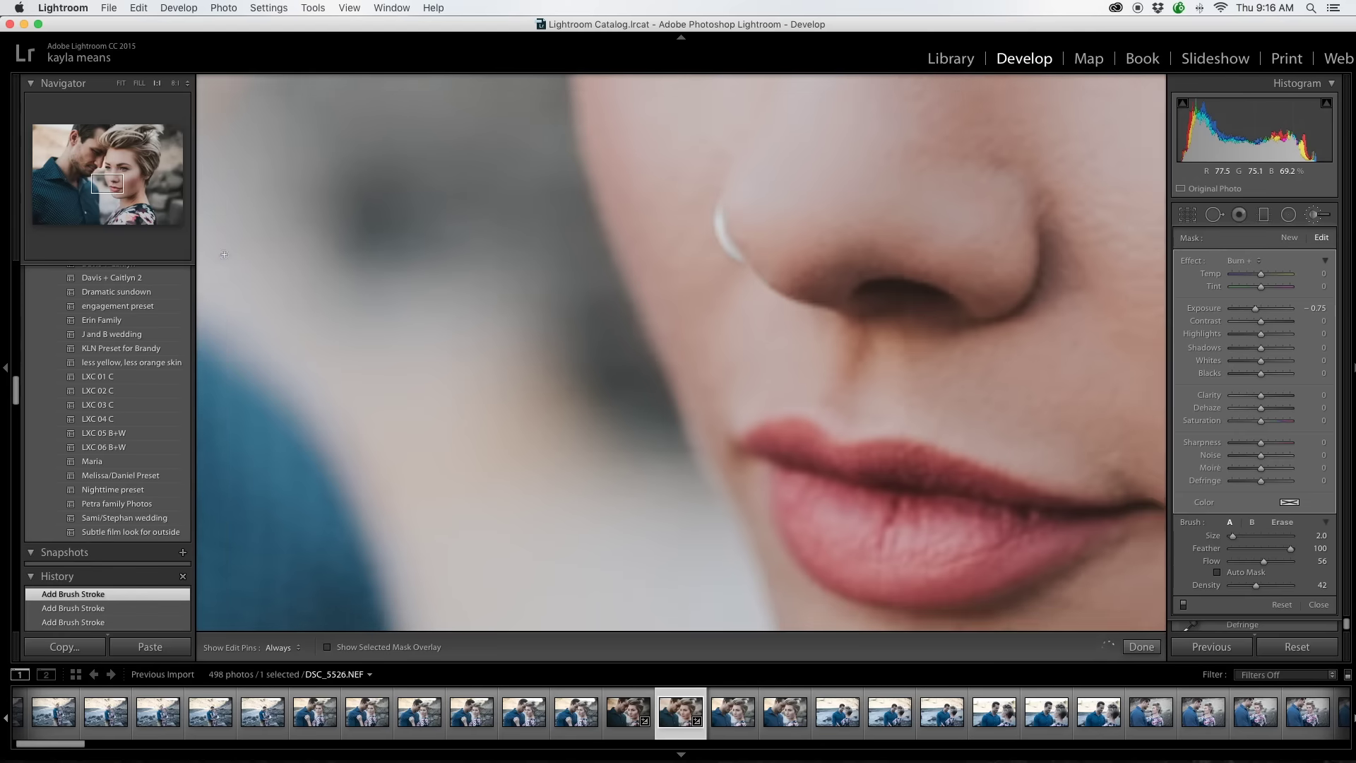
key(h)
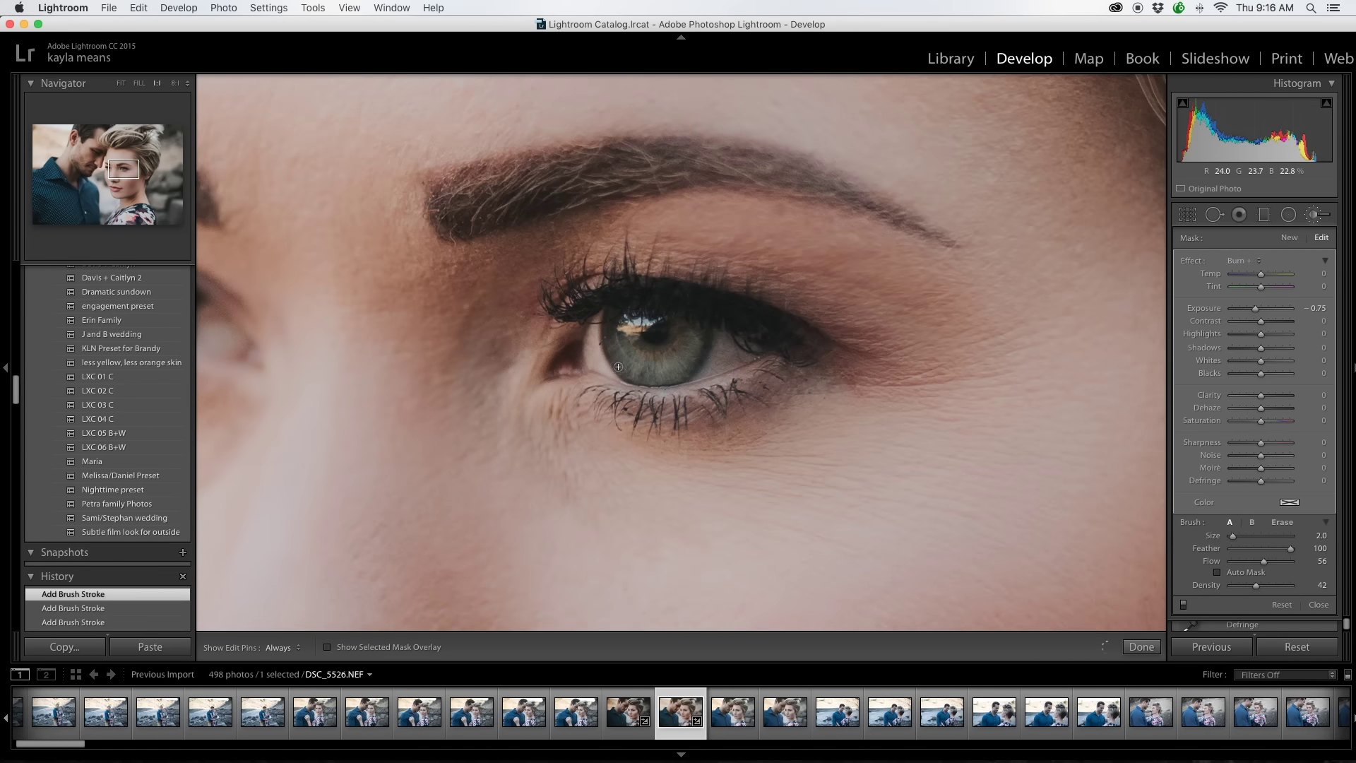
key(k)
key(z)
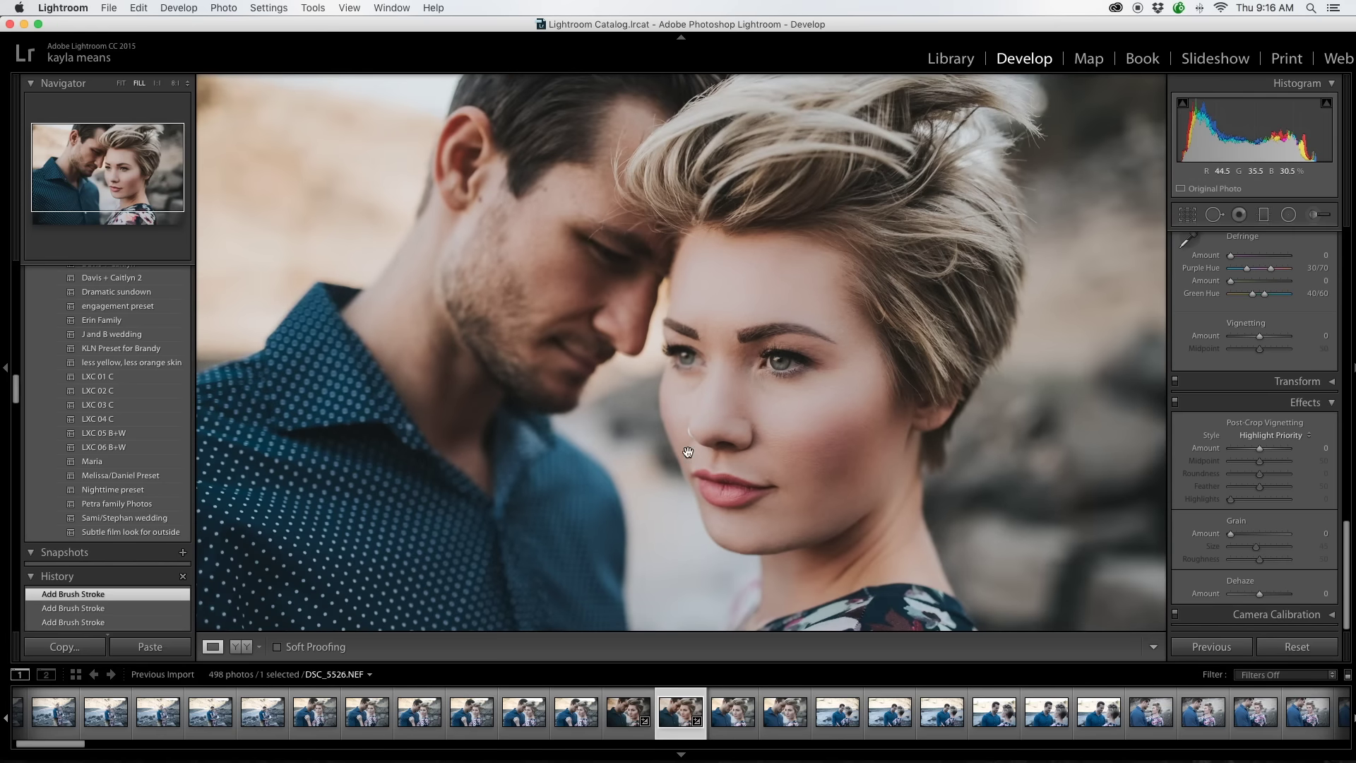
click(123, 85)
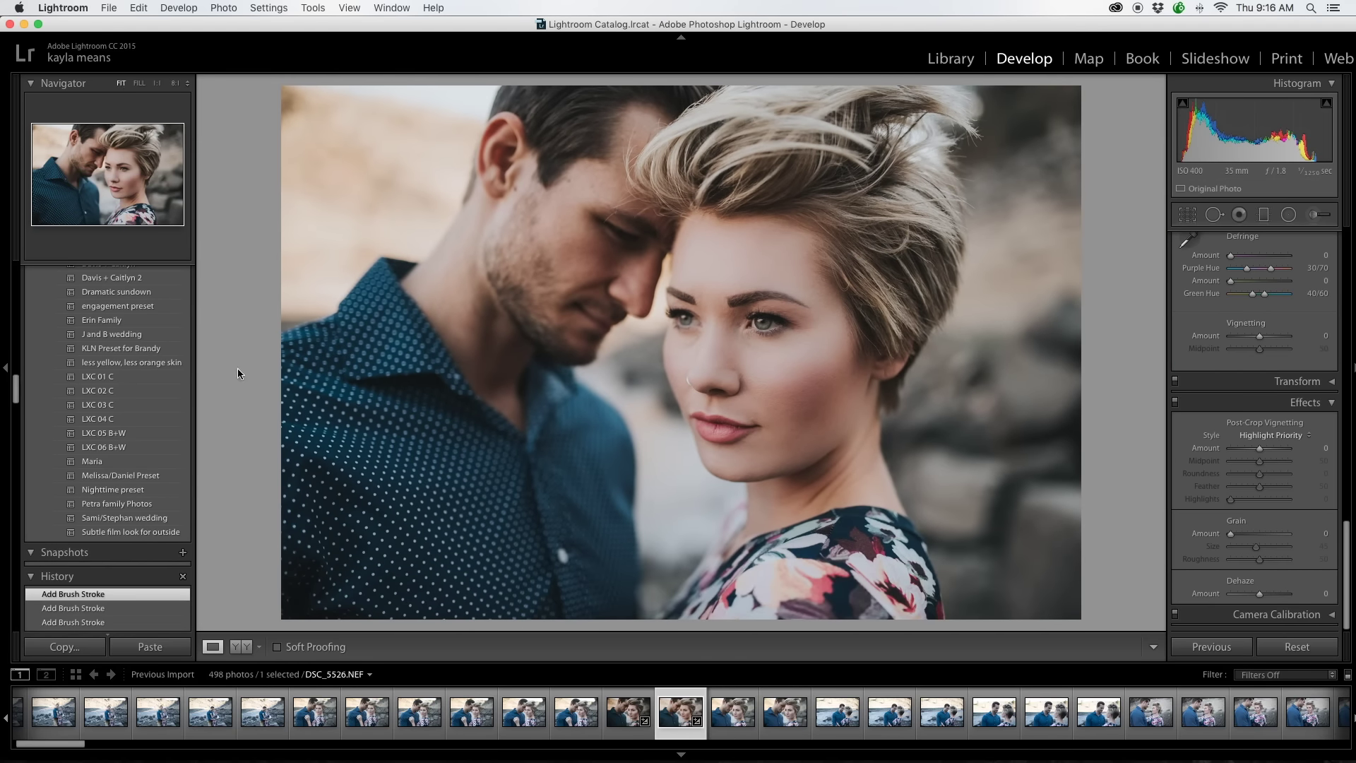
Step: Switch the brush effect from Burn to Dodge
key(k)
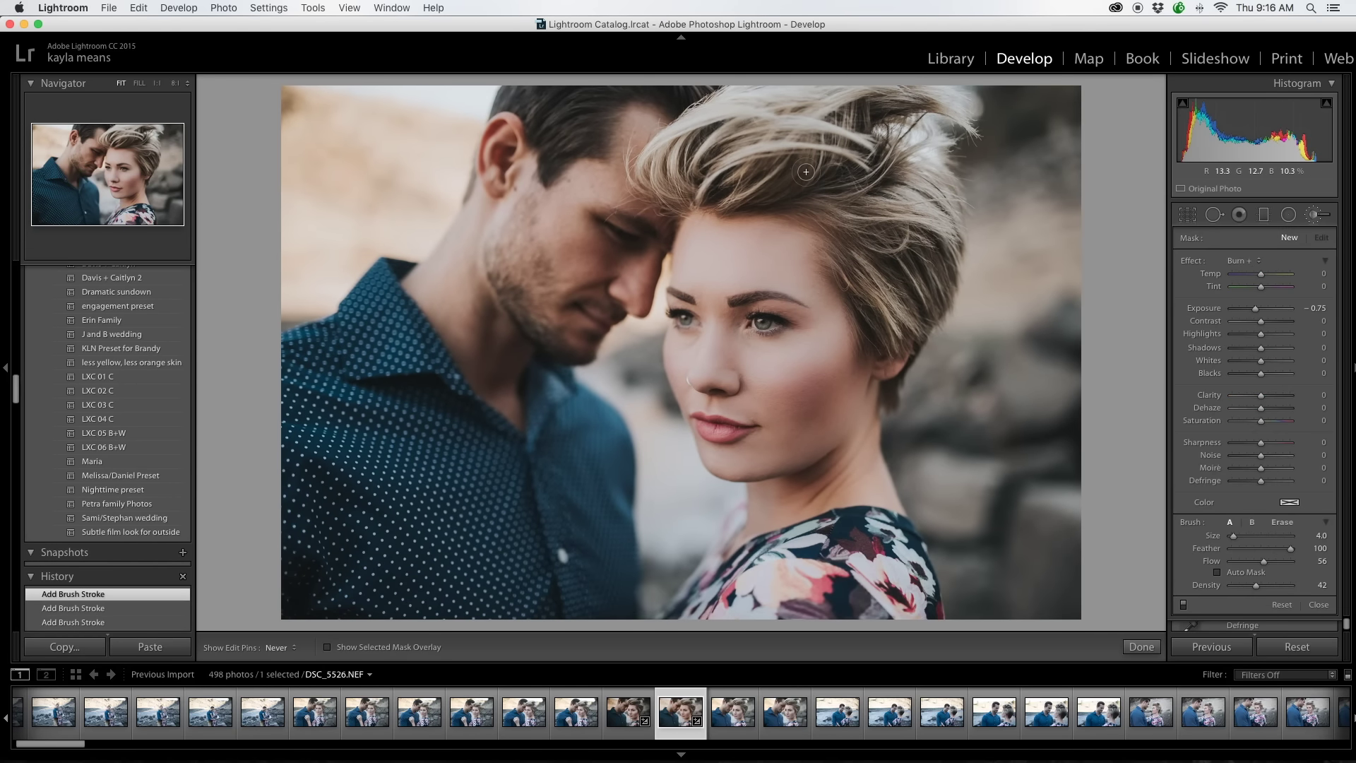
key(h)
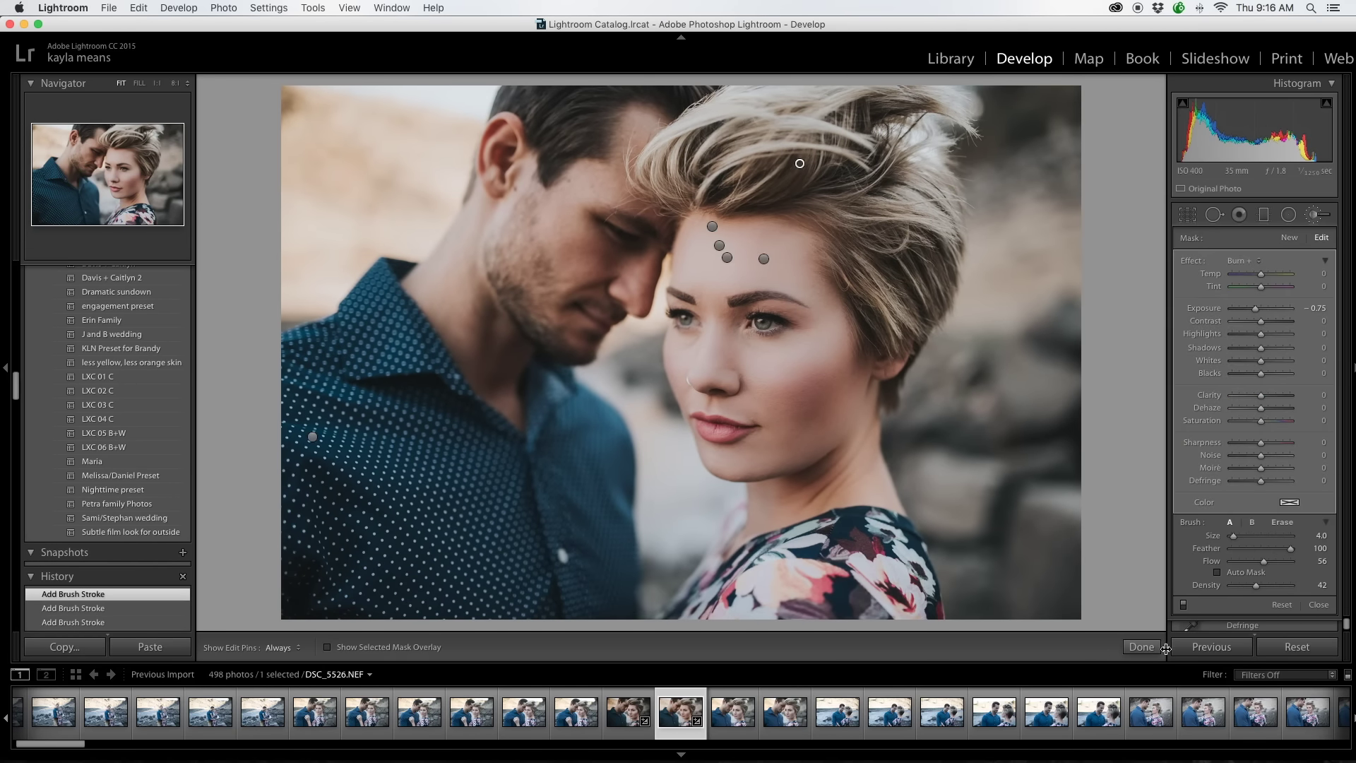
click(1242, 261)
click(1257, 341)
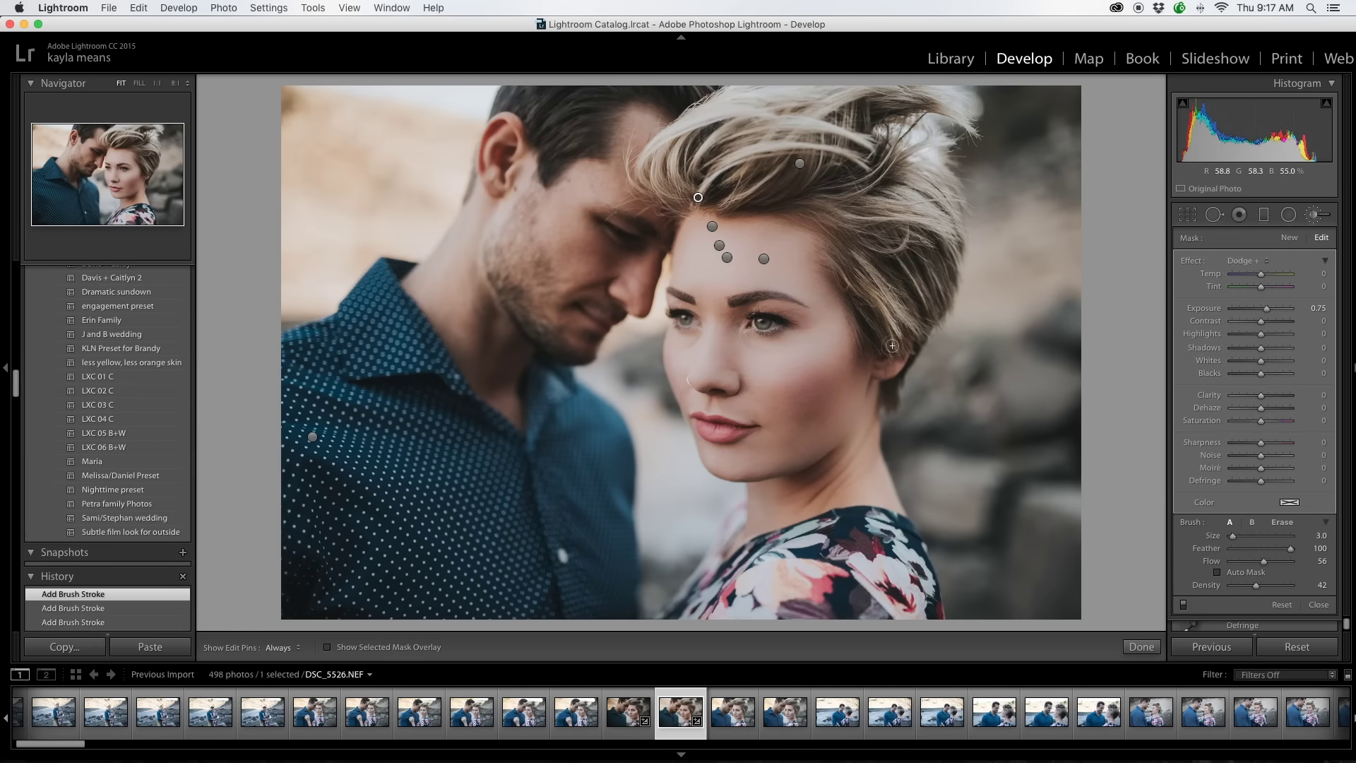
Step: Apply the Vignette +++ preset to darken the edges of the couple portrait
key(k)
click(639, 710)
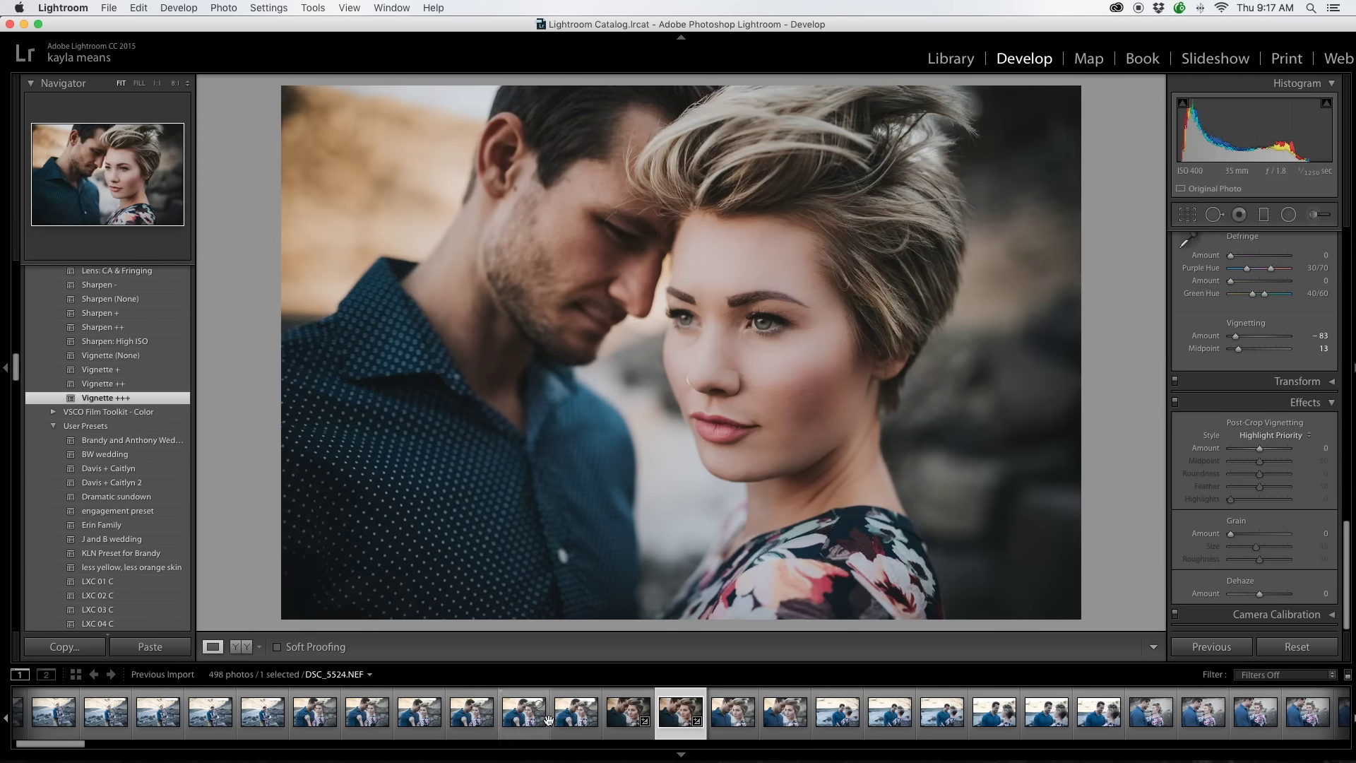
click(680, 710)
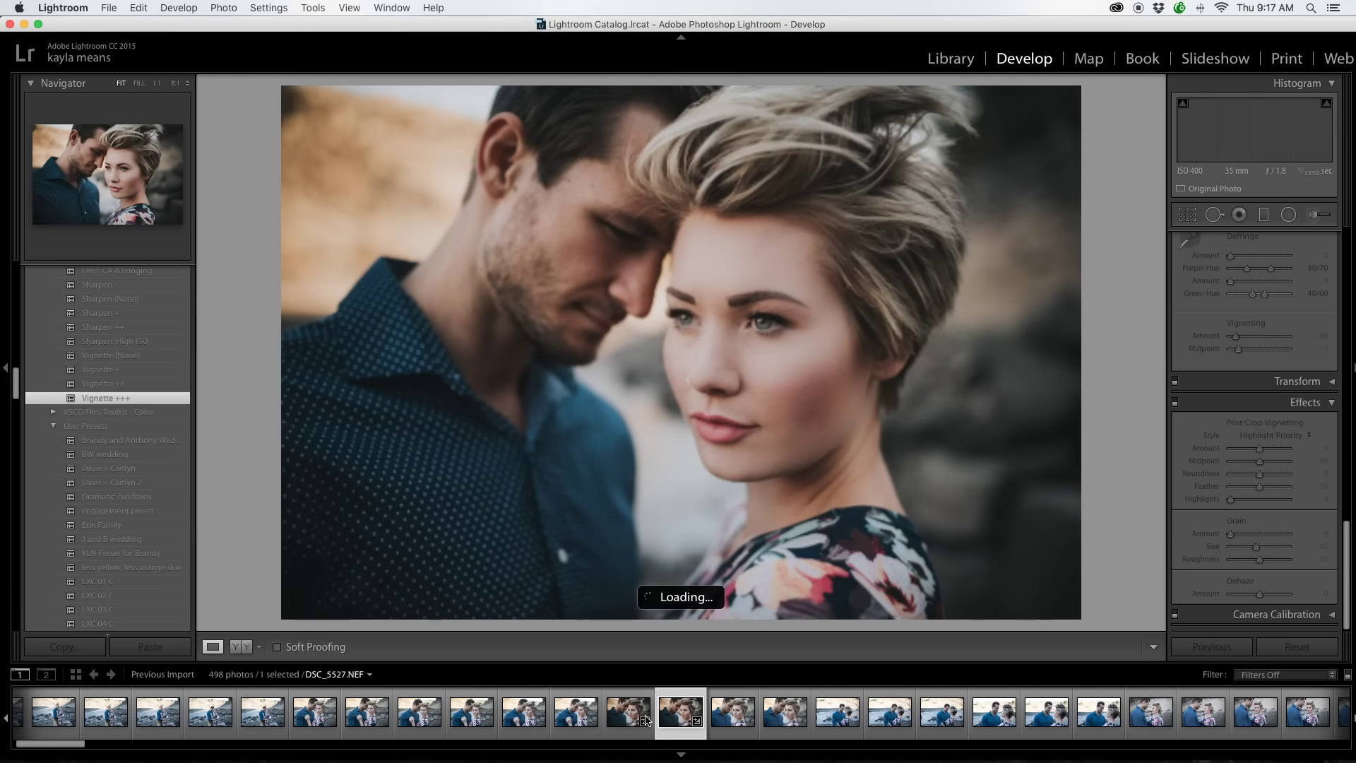
scroll(1248, 434, up, 5)
click(742, 312)
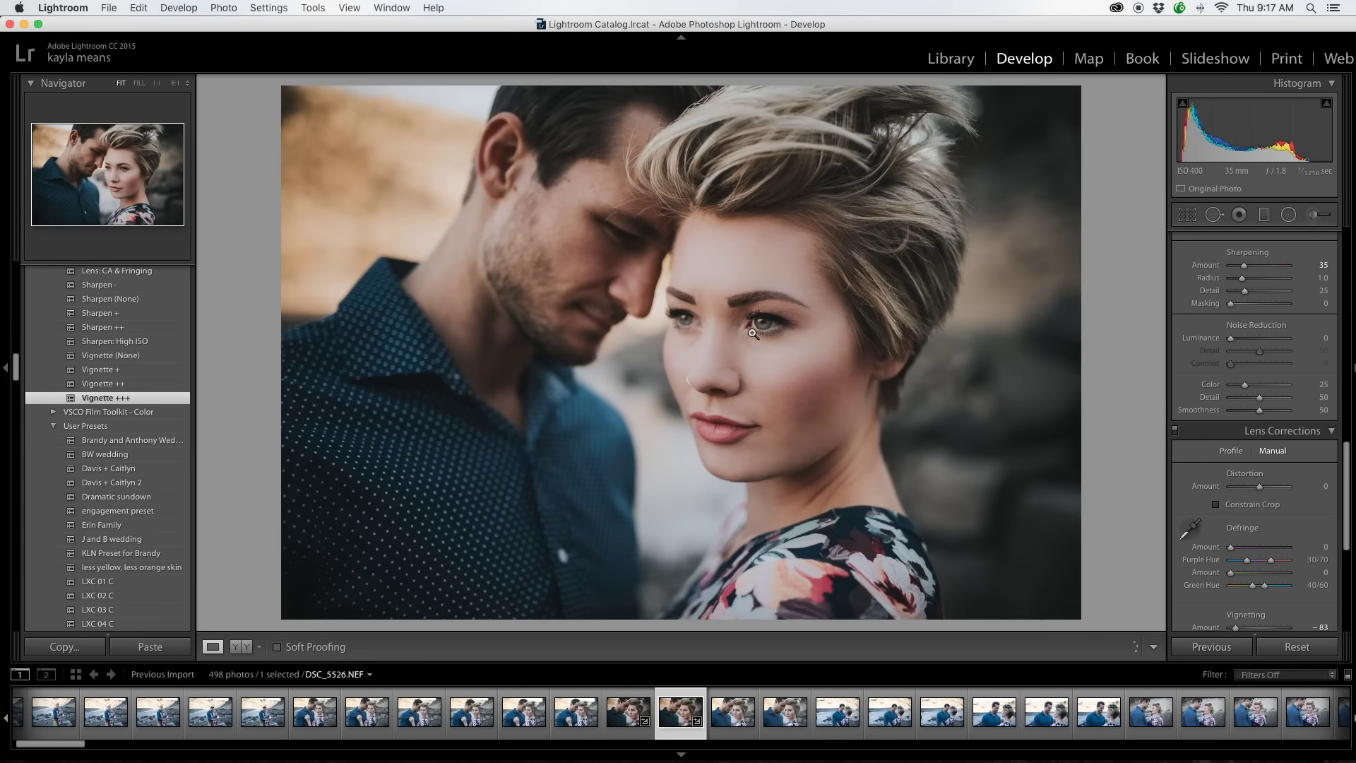
Step: Split-tone highlights to hue 205, saturation 9, shadows saturation 4, and show Before/After side by side
scroll(1226, 404, up, 2)
scroll(1233, 424, up, 5)
scroll(1243, 459, up, 2)
scroll(1250, 488, up, 1)
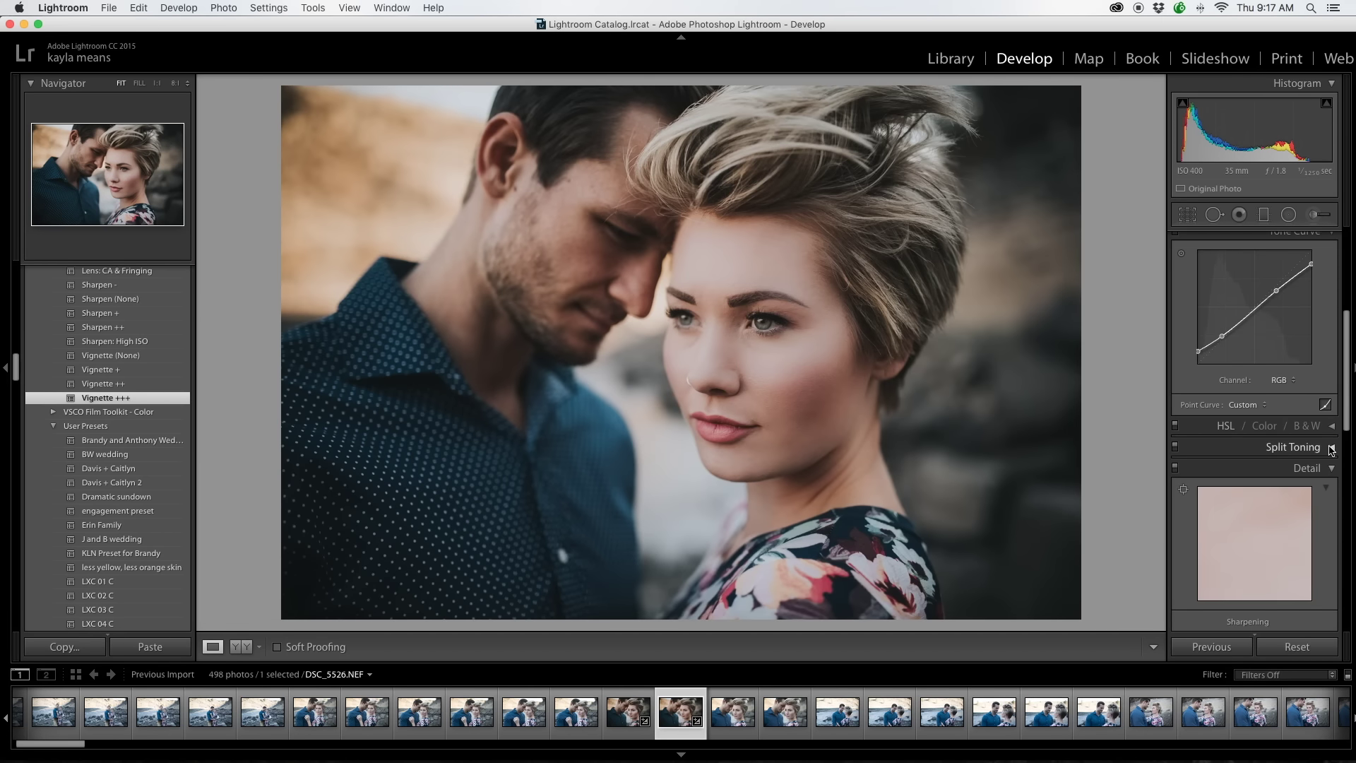
scroll(1260, 515, up, 2)
click(1230, 458)
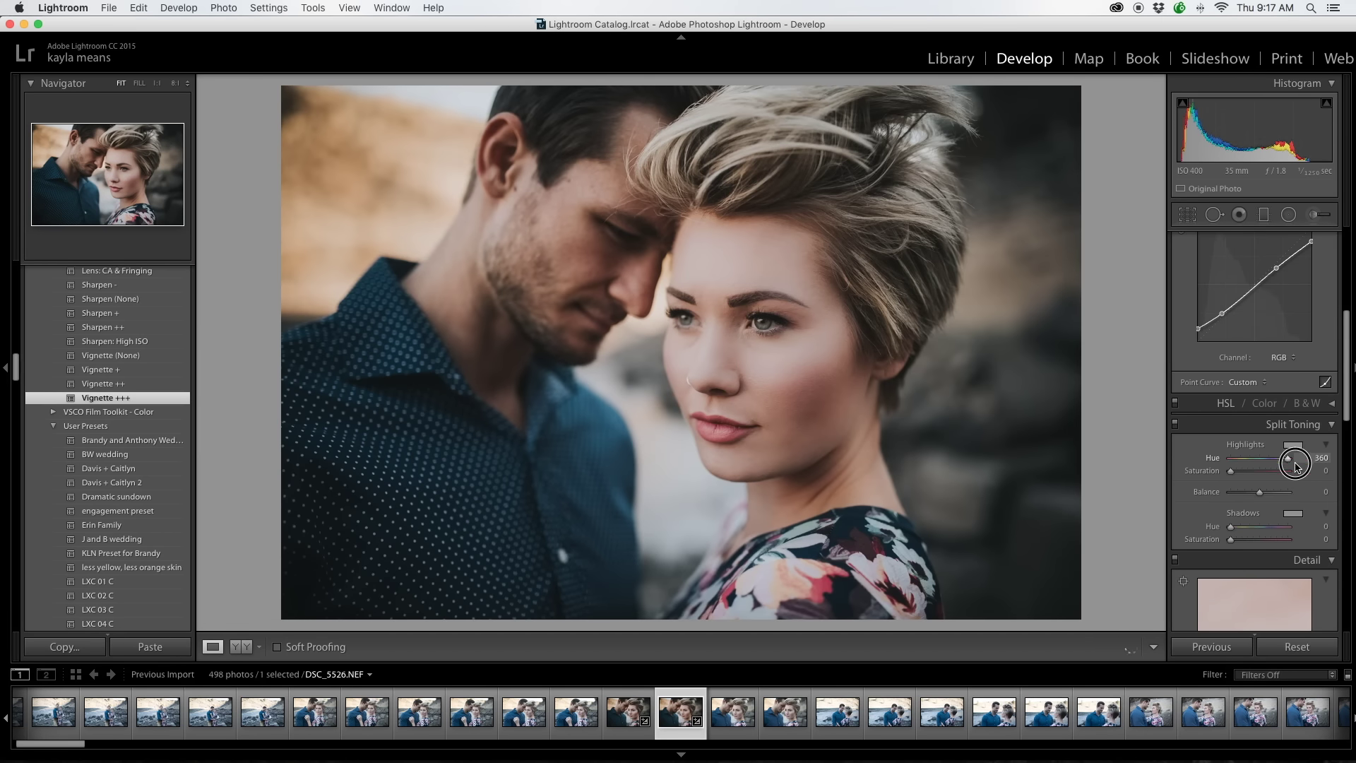
mouse_move(1224, 466)
mouse_down()
mouse_move(1262, 458)
mouse_move(1235, 471)
mouse_up()
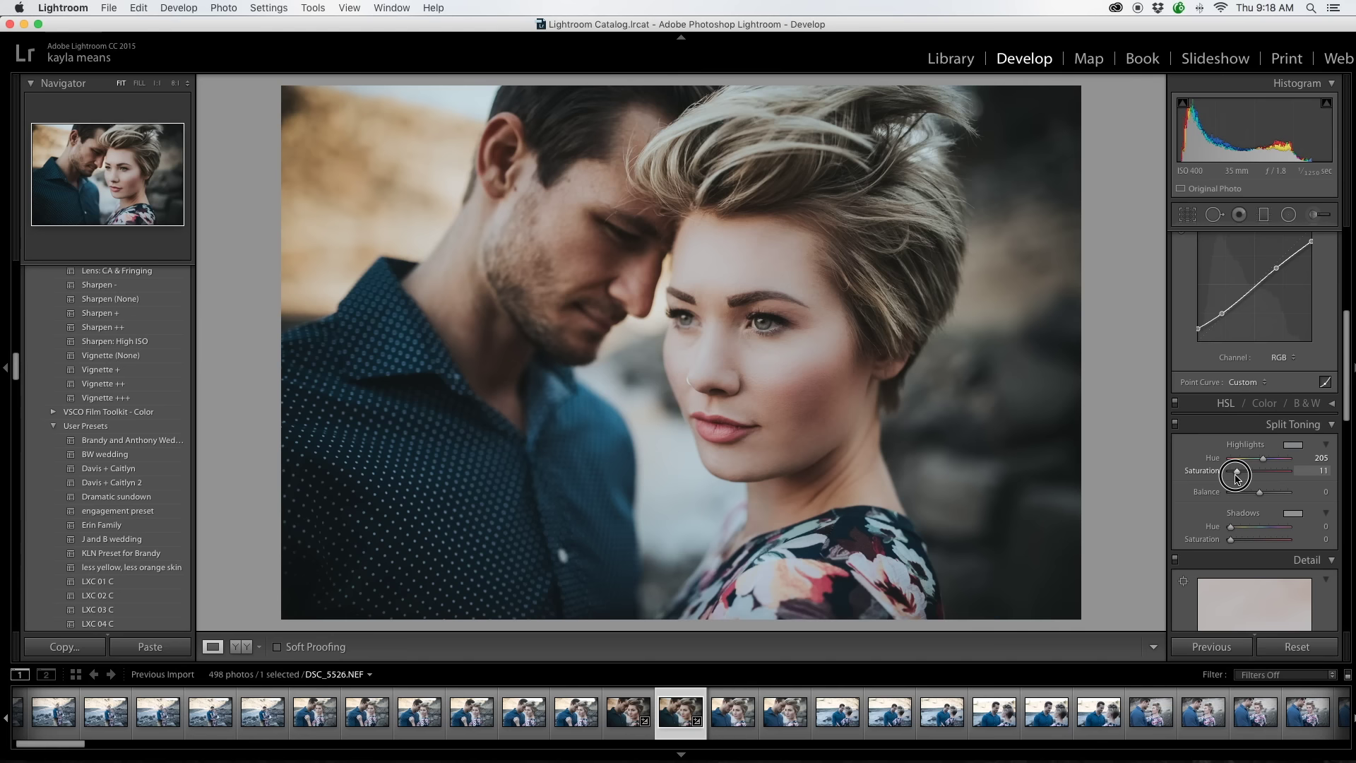
drag(1230, 539, 1233, 539)
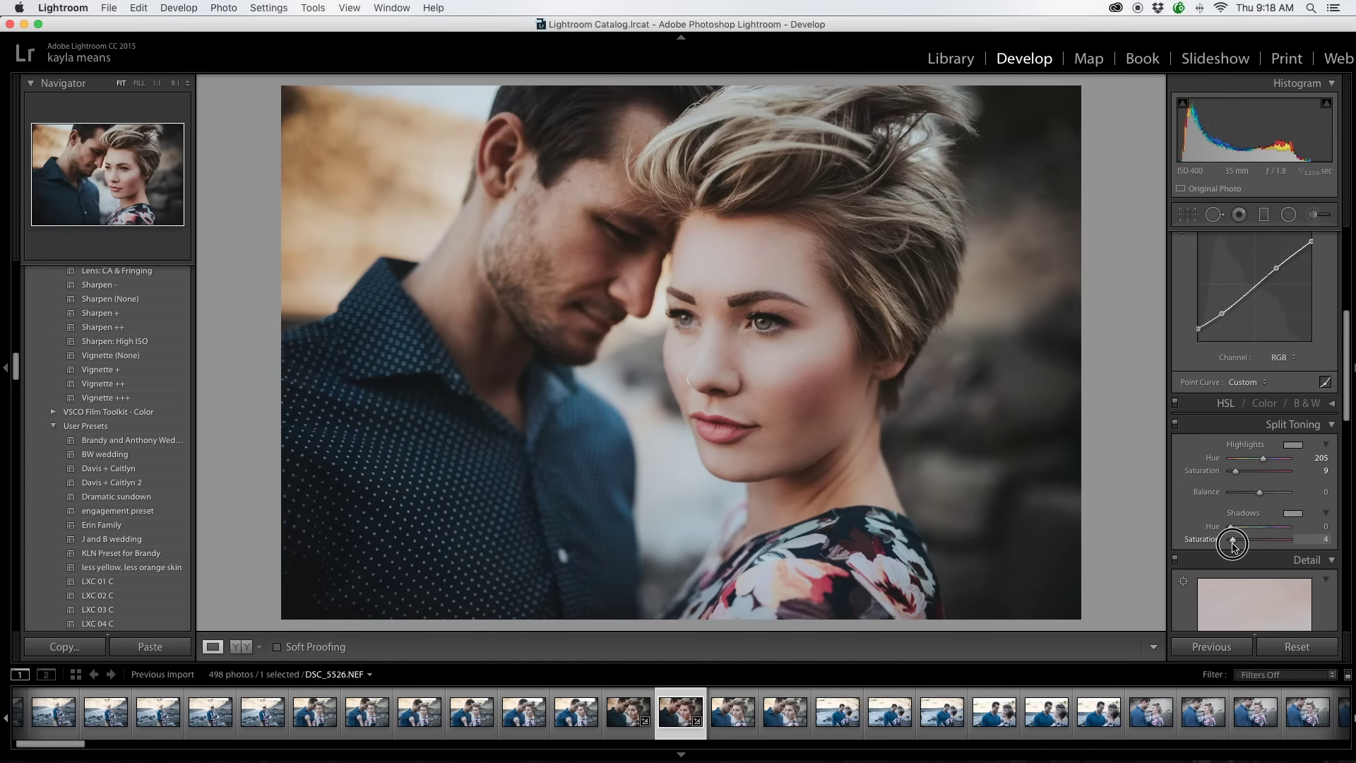
key(y)
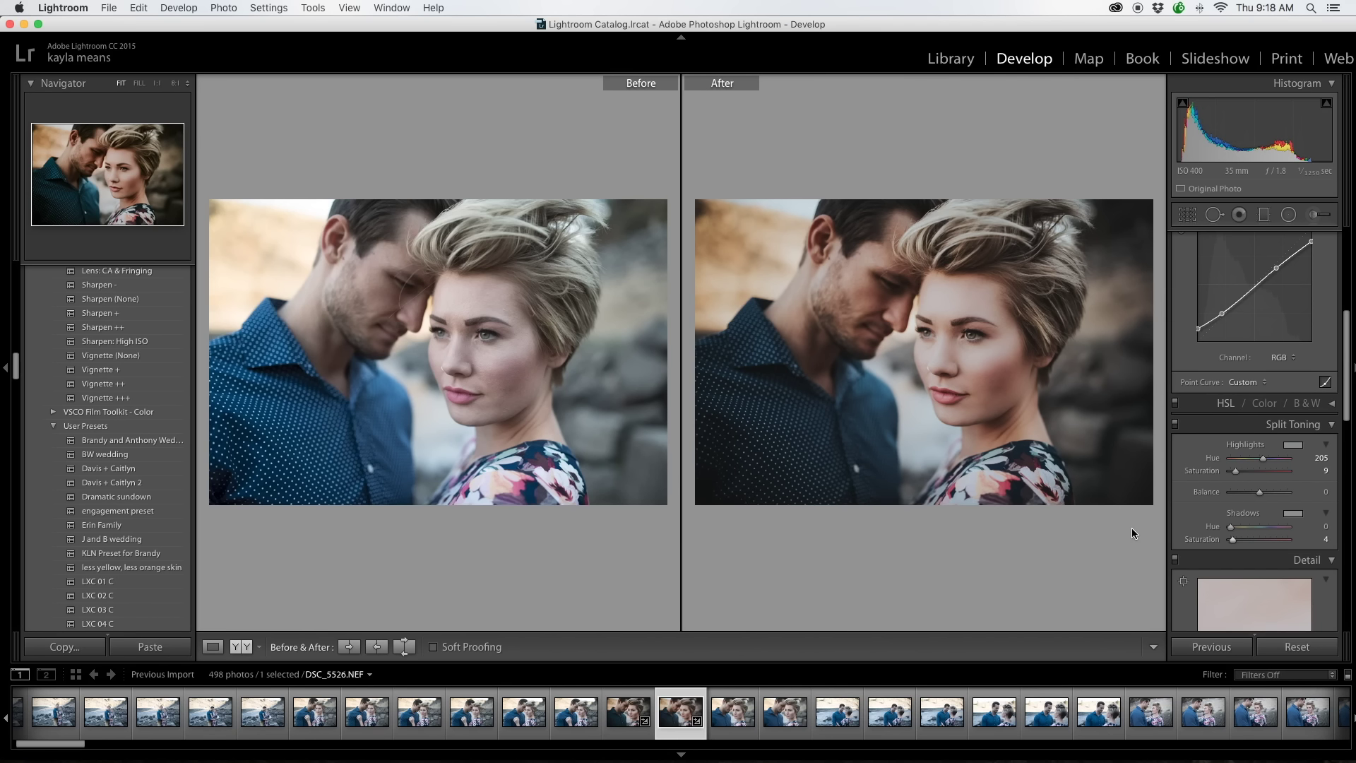